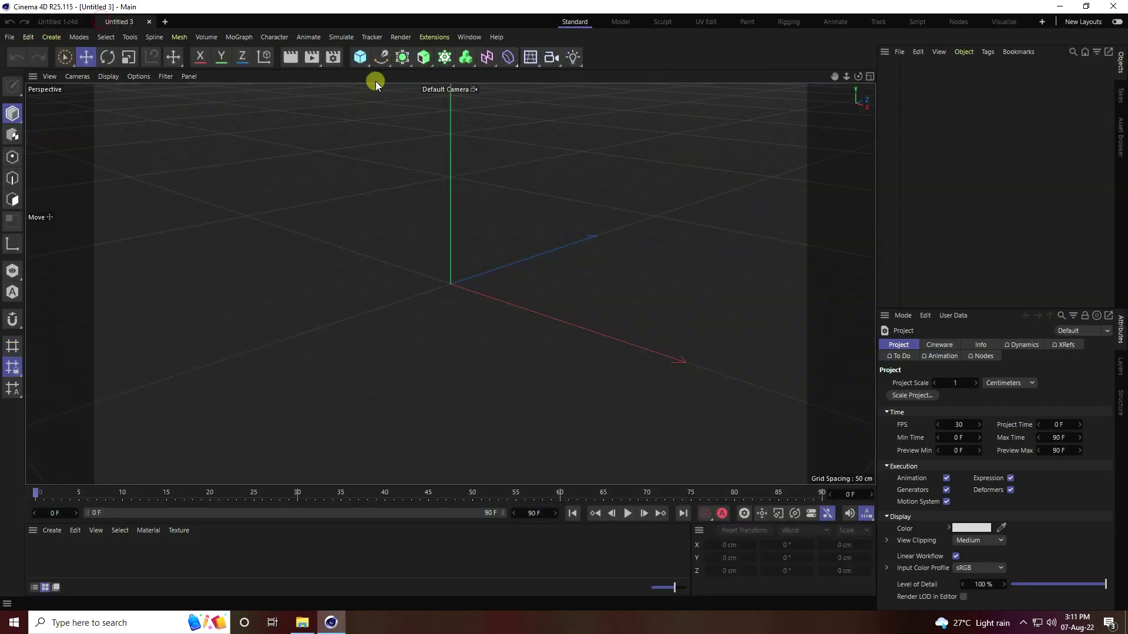
pyautogui.click(347, 39)
pyautogui.click(203, 177)
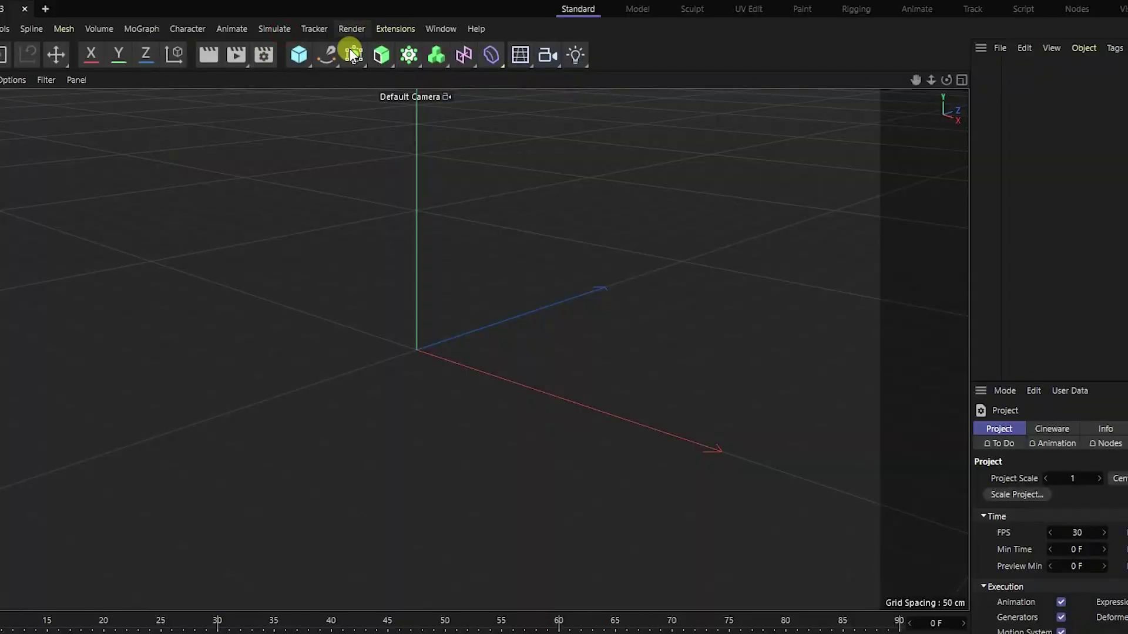
# Step: Add a cube sized 100 cm on all three axes and enable its fillet with a 1 cm radius and 5 subdivisions
pyautogui.click(297, 58)
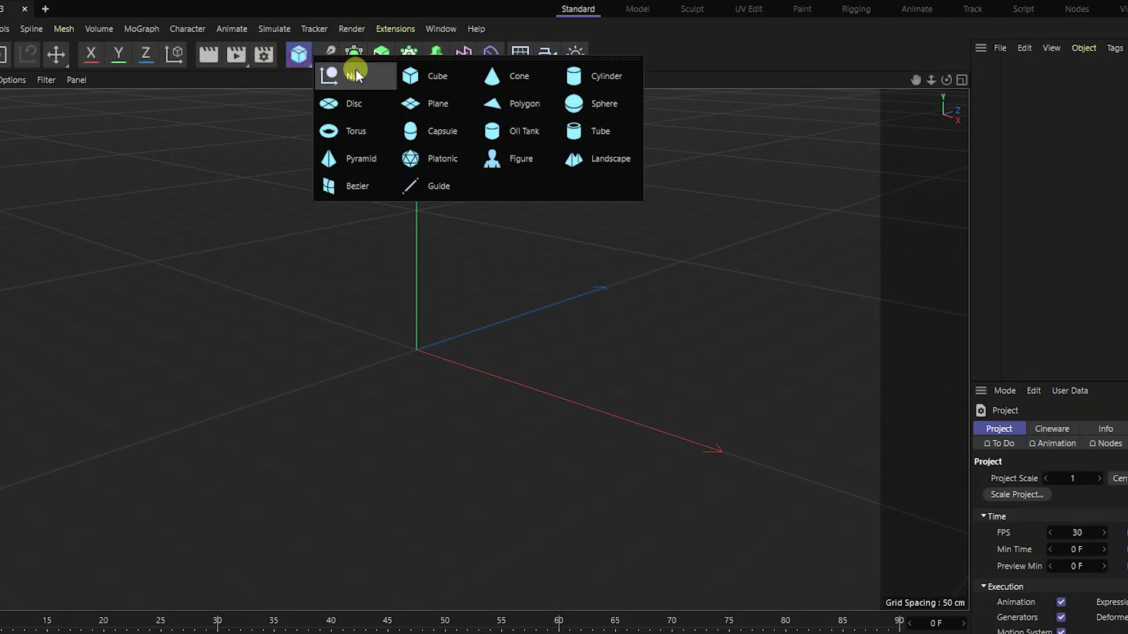
pyautogui.click(422, 76)
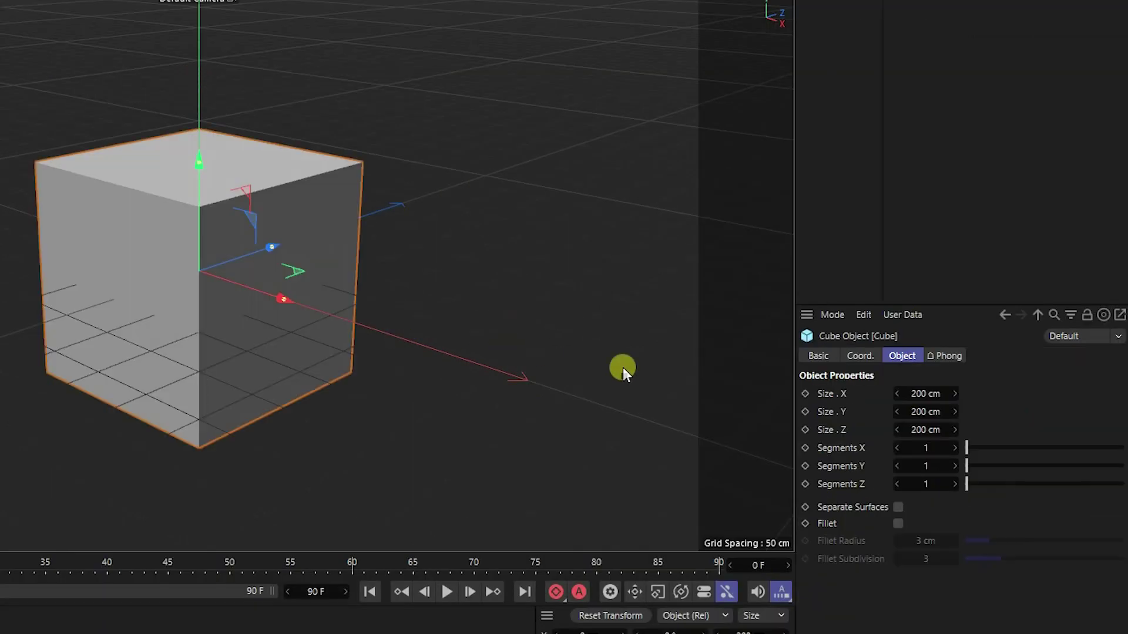
pyautogui.click(927, 393)
pyautogui.write('100')
pyautogui.press('Tab')
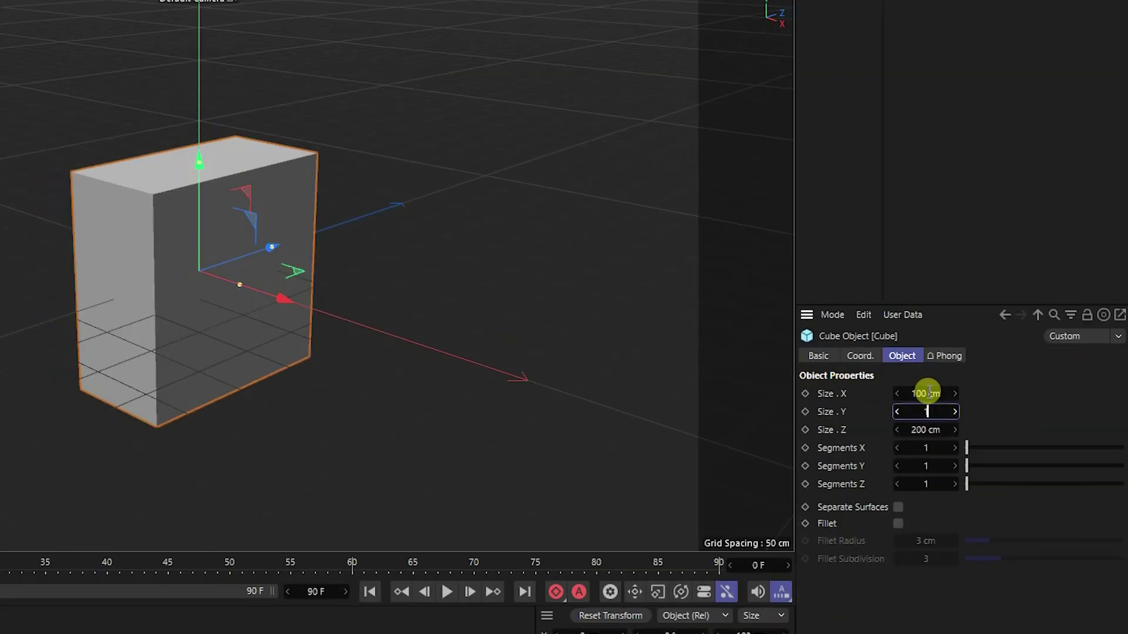
pyautogui.write('100')
pyautogui.press('Tab')
pyautogui.write('10')
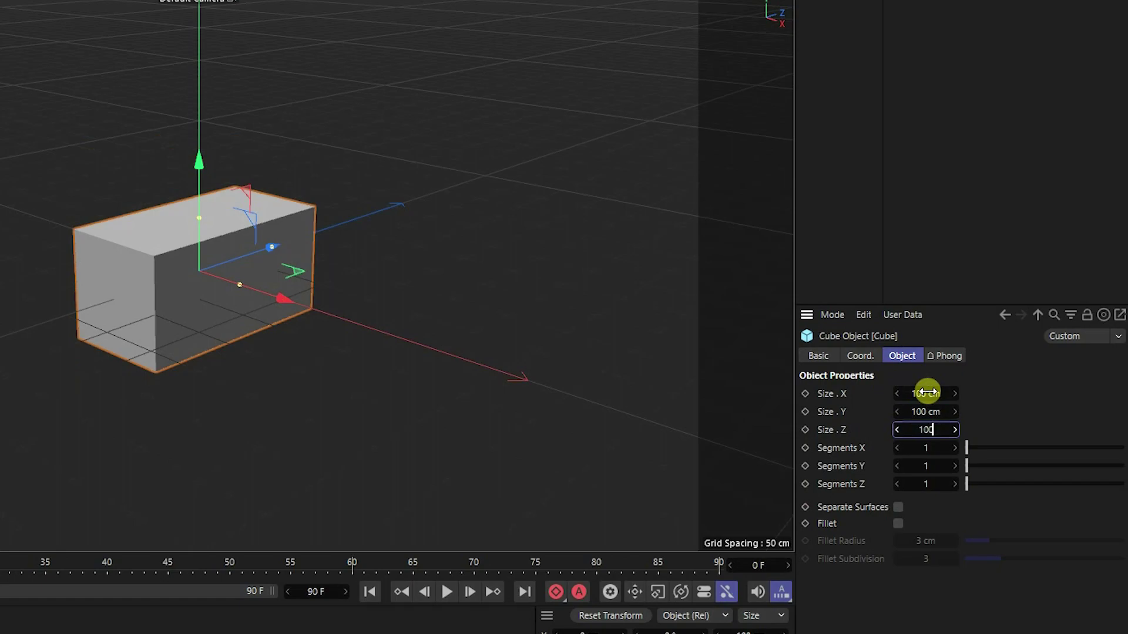
pyautogui.write('0')
pyautogui.click(898, 524)
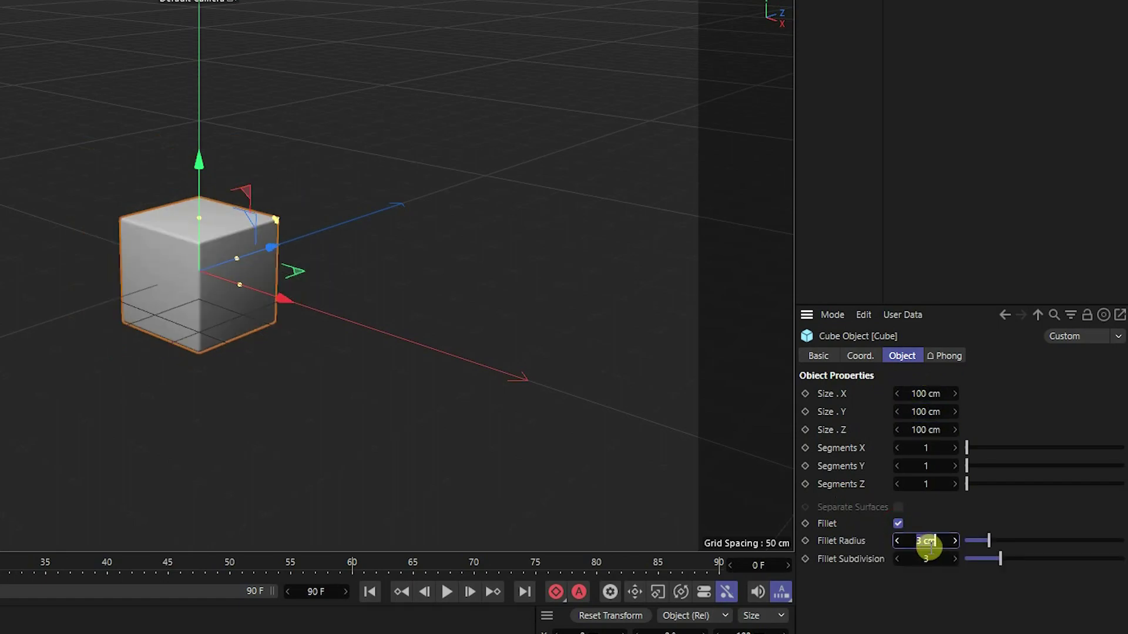
pyautogui.press('Tab')
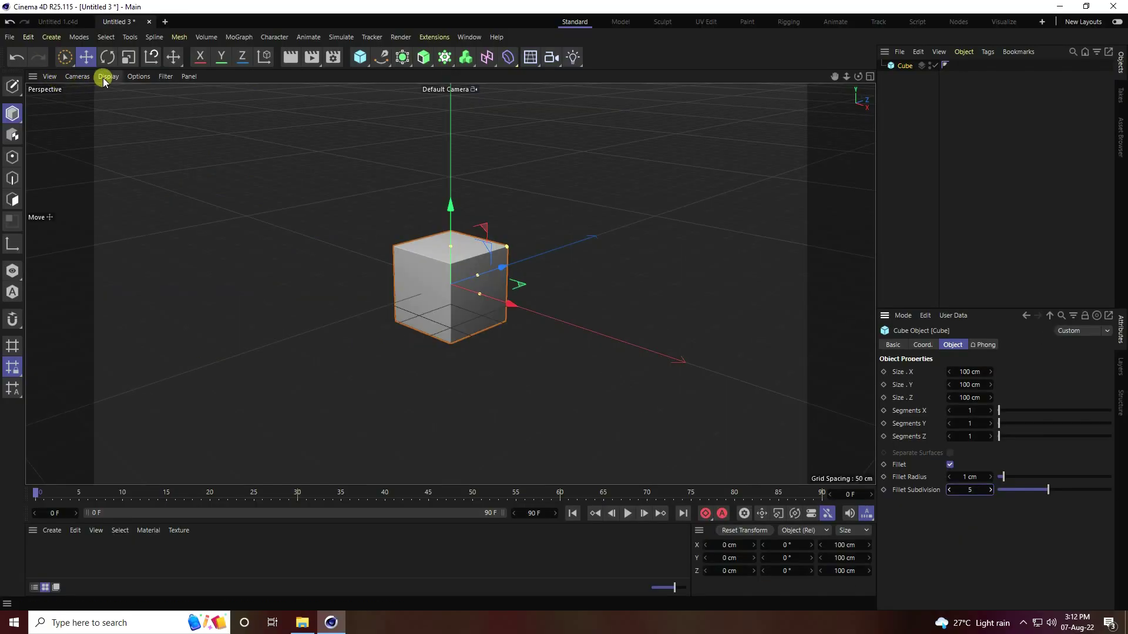
# Step: Switch the perspective viewport's display to shading with edge lines
pyautogui.click(103, 80)
pyautogui.click(121, 107)
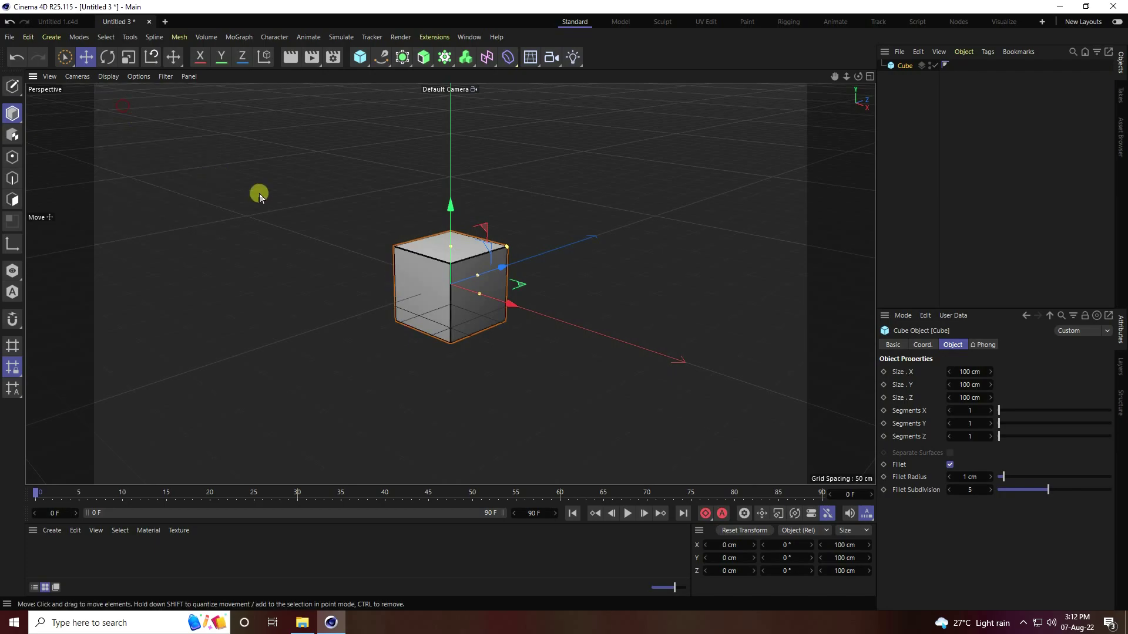
pyautogui.scroll(5, 443, 212)
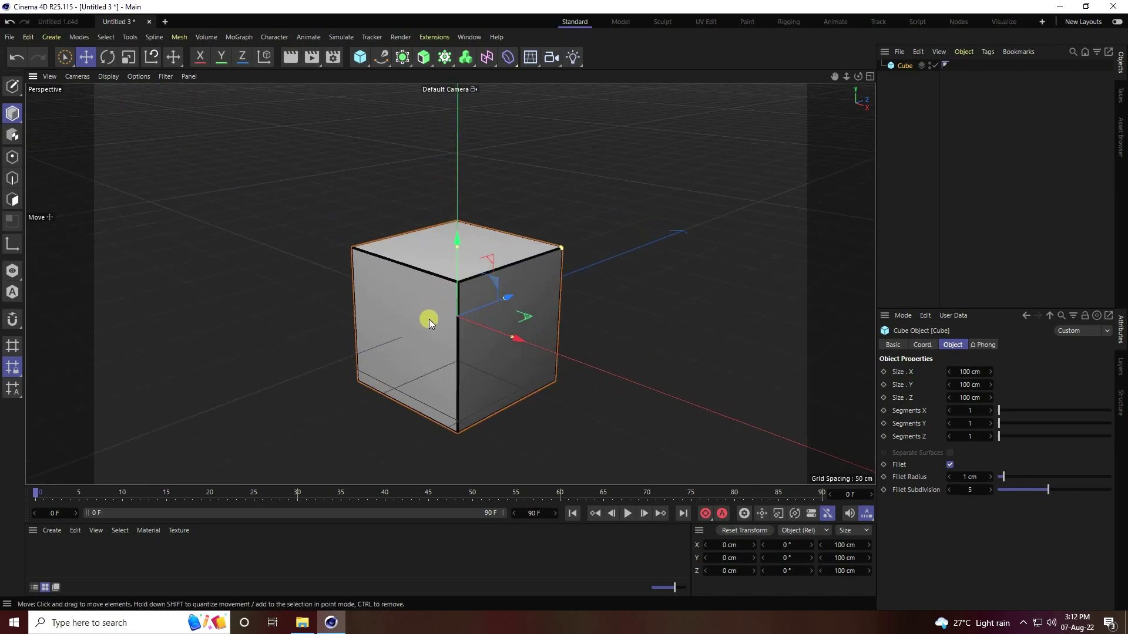
pyautogui.keyDown('alt'); pyautogui.moveTo(397, 305); pyautogui.dragTo(521, 290); pyautogui.keyUp('alt')
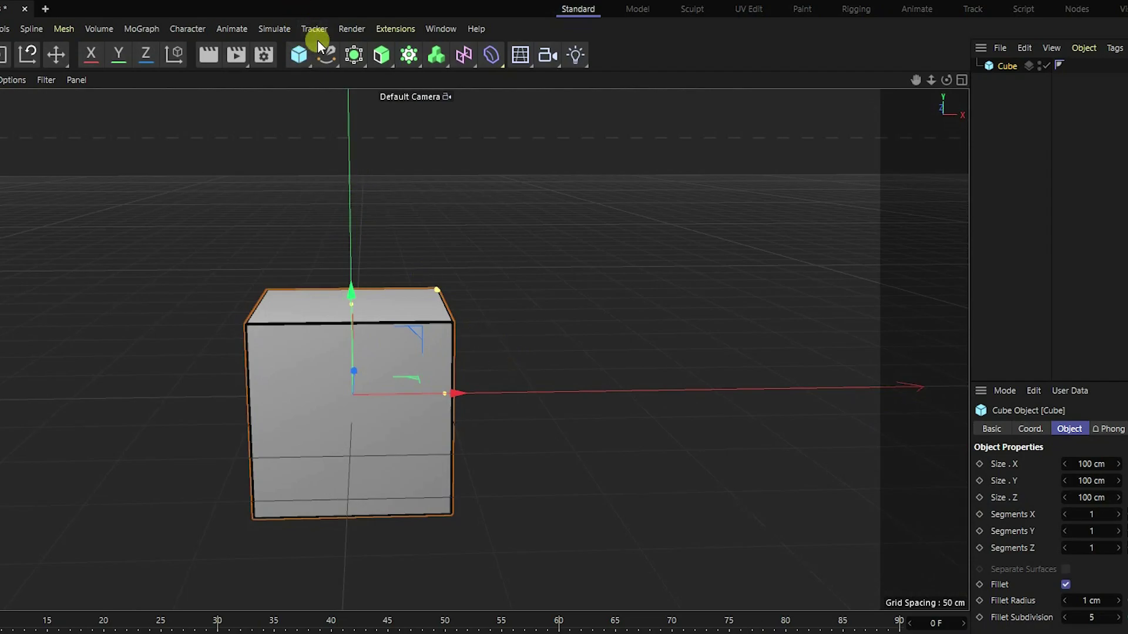
# Step: Add an Attractor force under the cube with Strength 500 and Speed Limit 200 cm, and play the animation
pyautogui.click(275, 28)
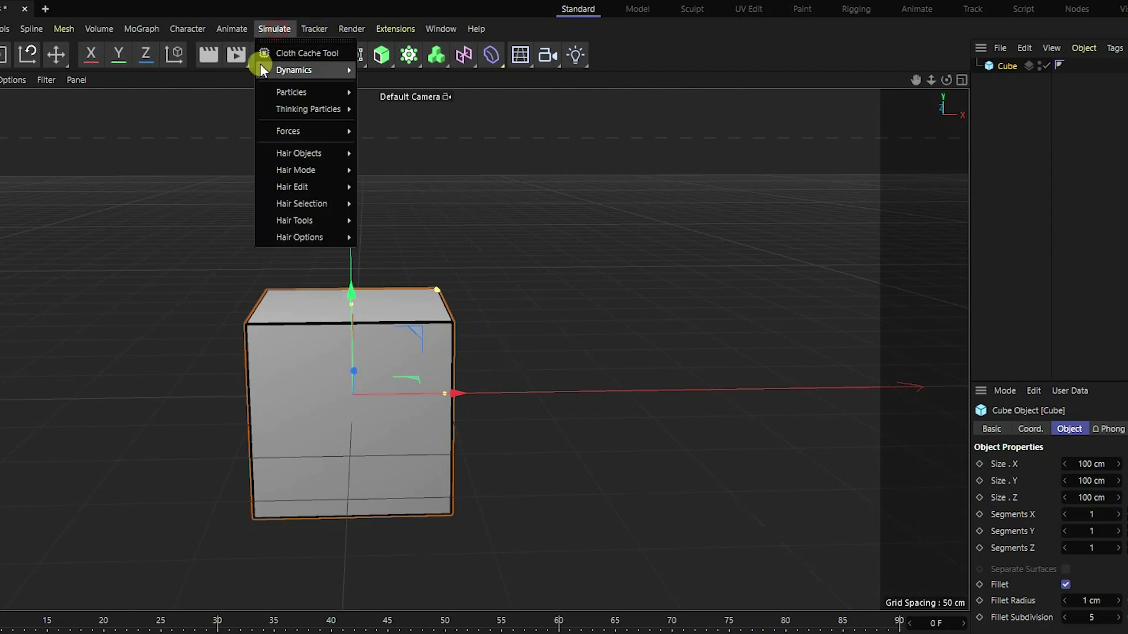
pyautogui.moveTo(298, 131)
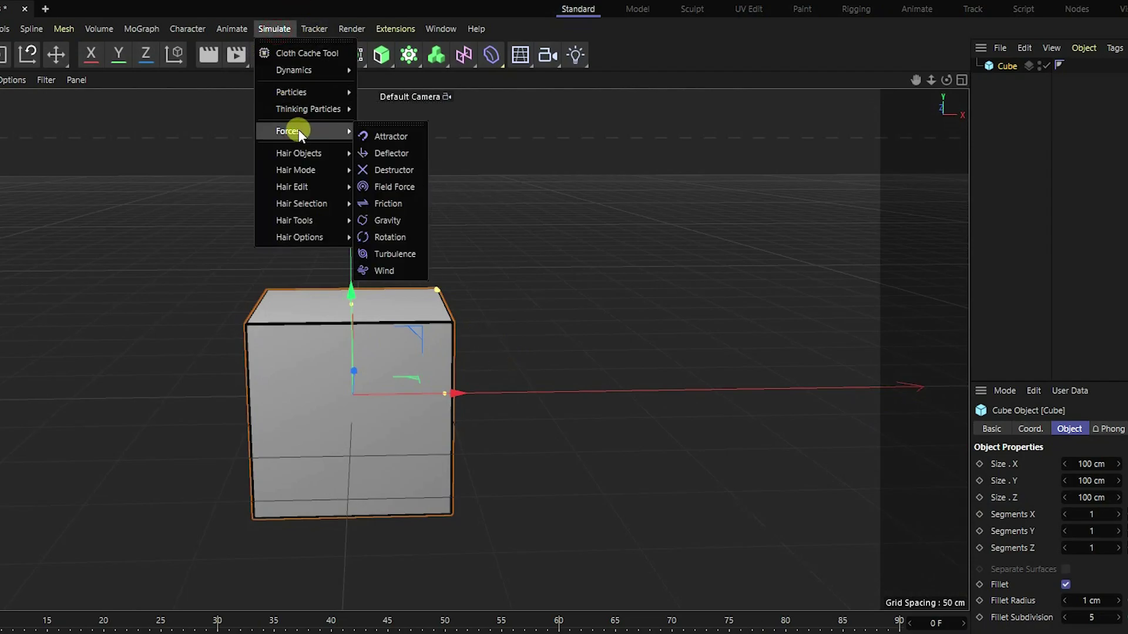
pyautogui.click(391, 137)
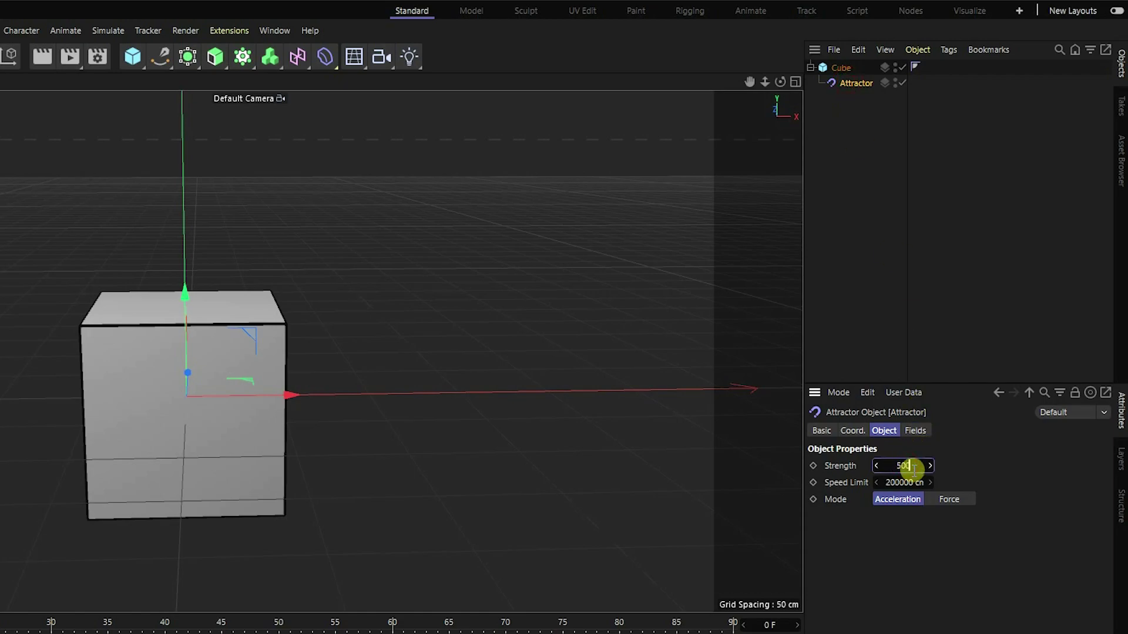
pyautogui.press('Tab')
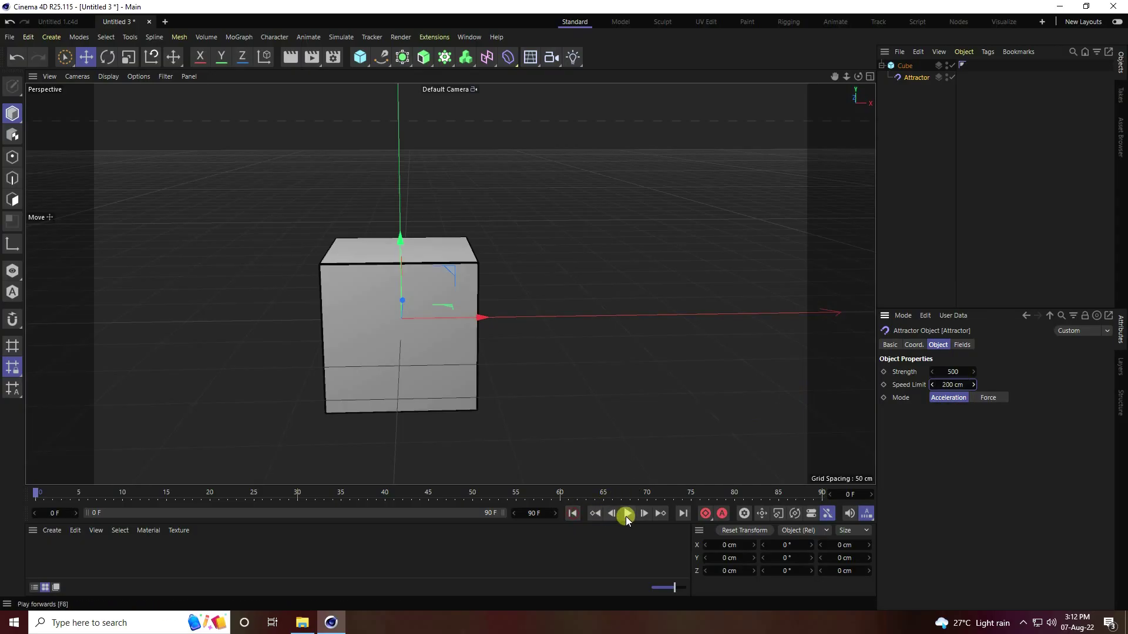
pyautogui.click(625, 515)
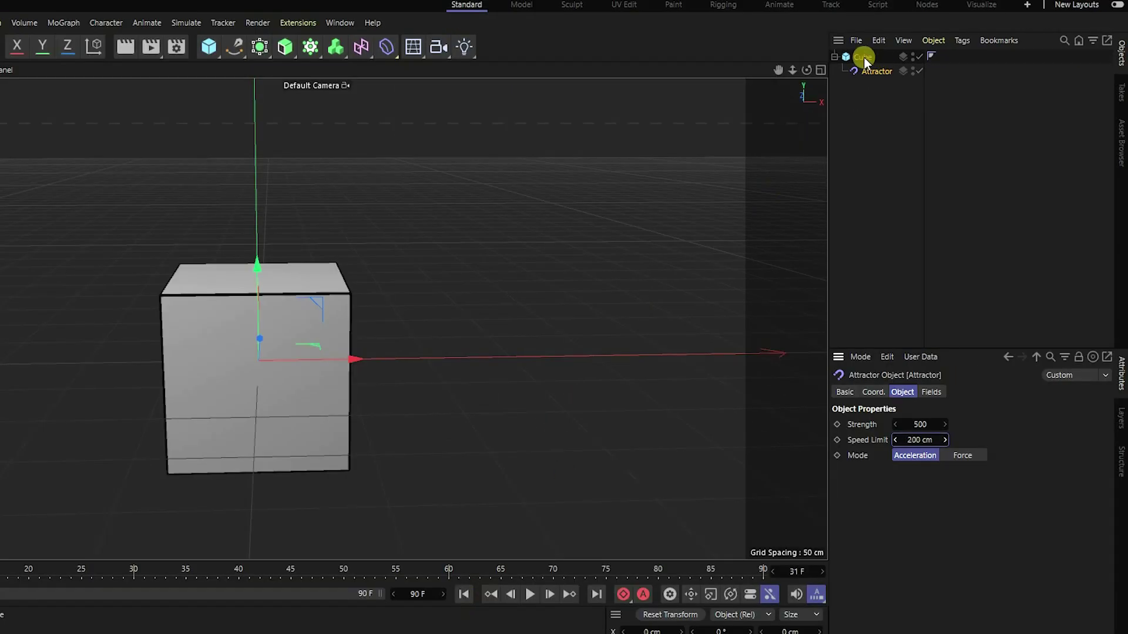
# Step: Add a Vibrate animation tag to the cube
pyautogui.click(905, 66)
pyautogui.rightClick(862, 59)
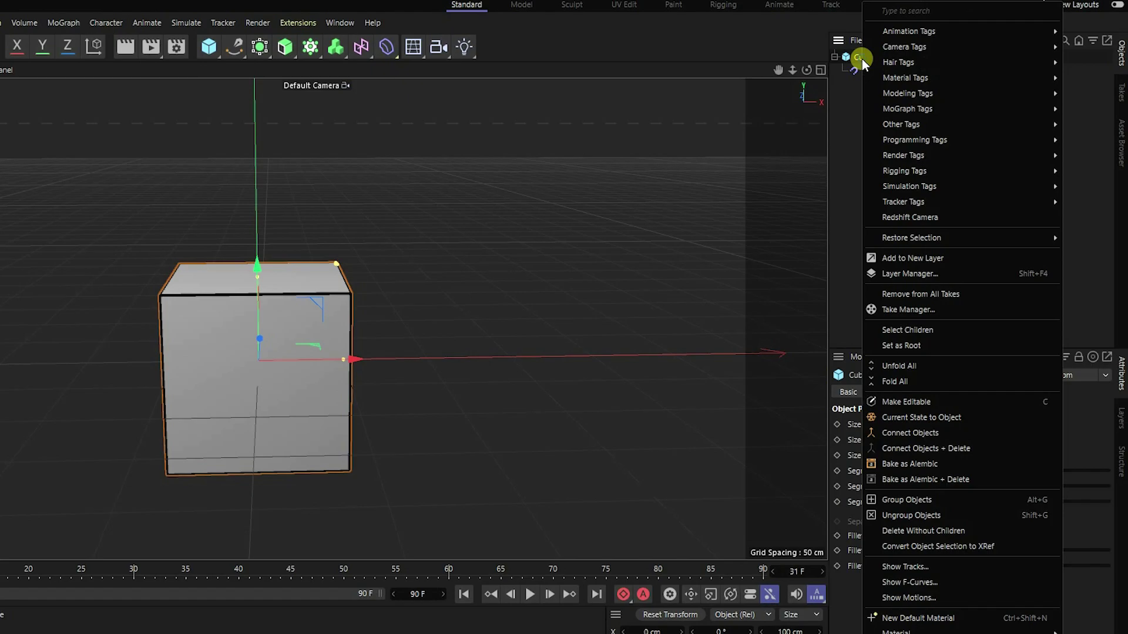
pyautogui.moveTo(887, 31)
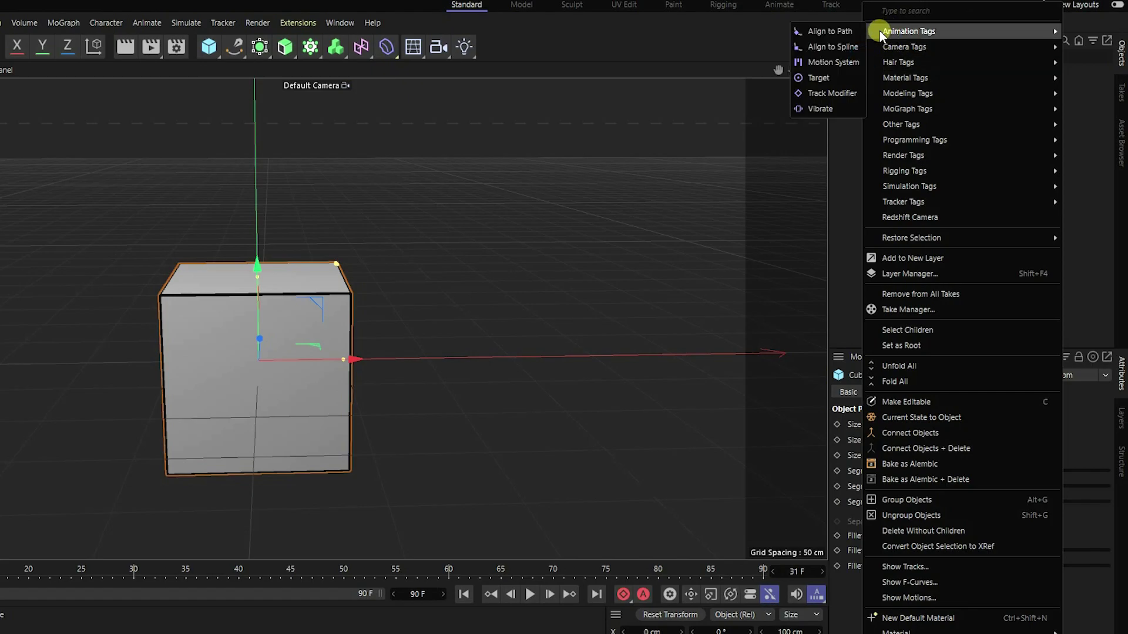
pyautogui.click(819, 108)
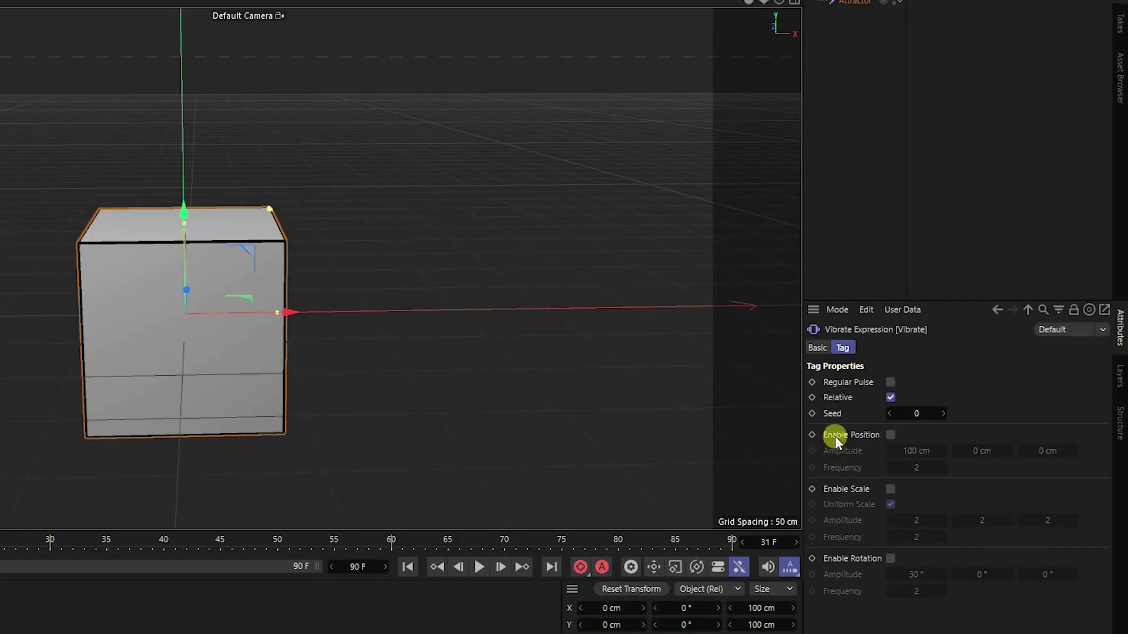
# Step: Enable position vibration in the tag with an amplitude of 200 cm on all three axes and a frequency of 0.2
pyautogui.click(890, 435)
pyautogui.click(914, 451)
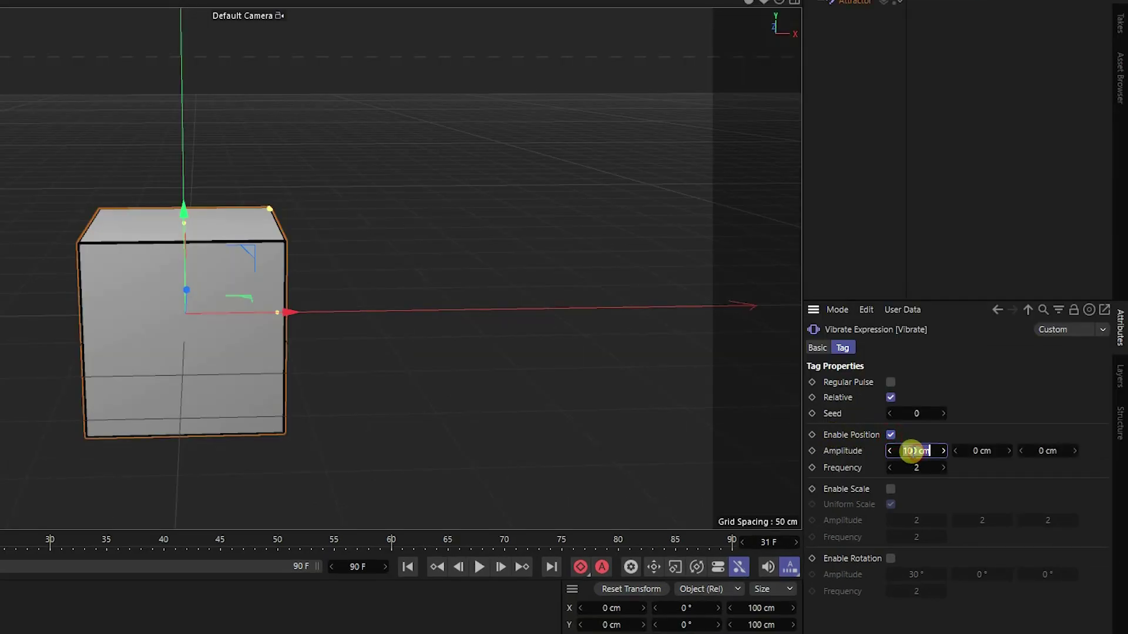
pyautogui.press('Tab')
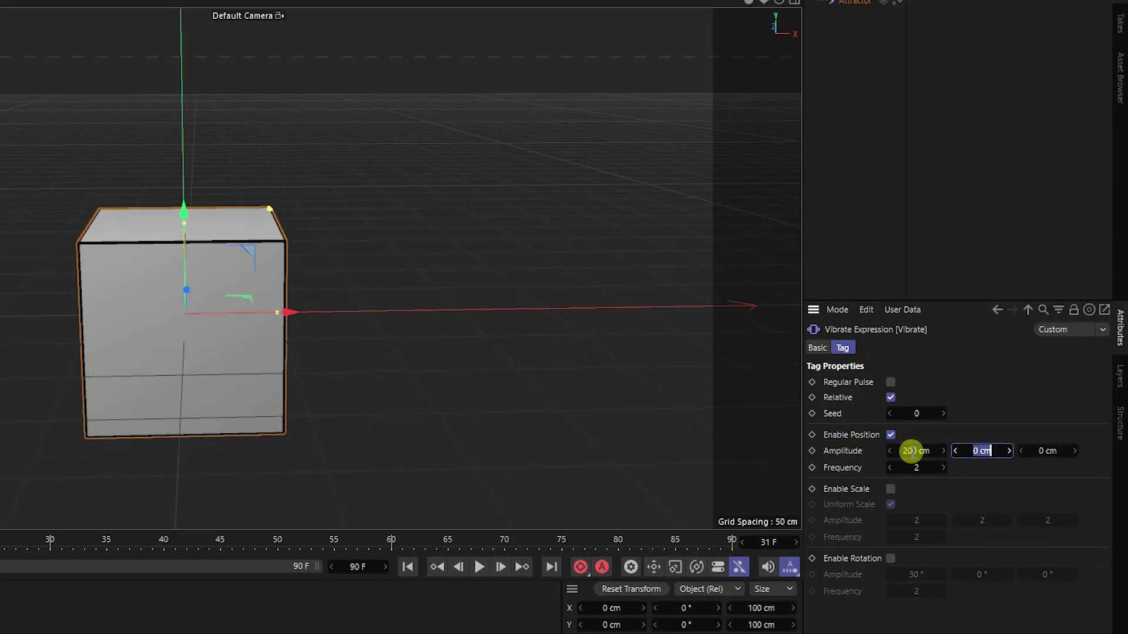
pyautogui.write('200')
pyautogui.press('Tab')
pyautogui.write('200')
pyautogui.press('Tab')
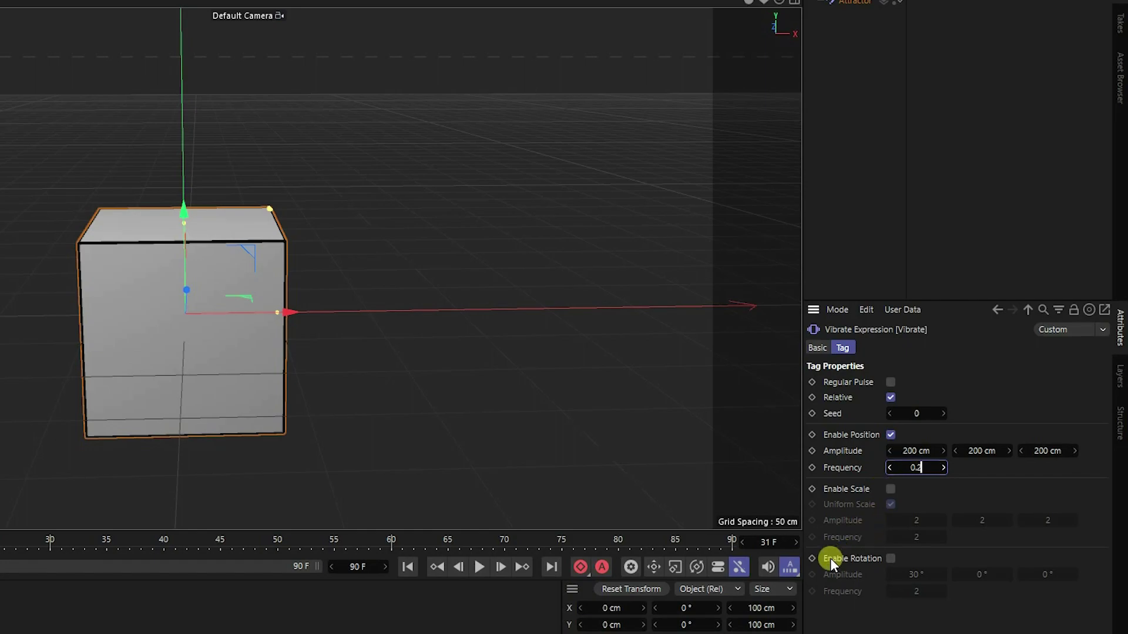
# Step: Enable rotation vibration in the tag with an amplitude of 360° on all three axes and a frequency of 0.2
pyautogui.click(890, 559)
pyautogui.doubleClick(917, 574)
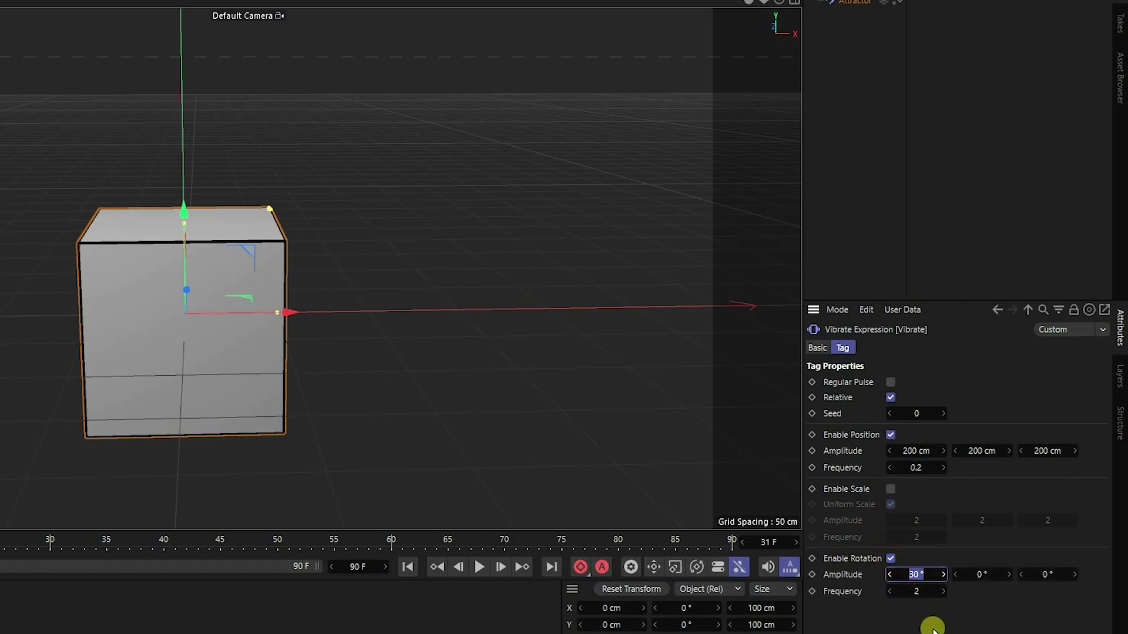
pyautogui.write('360')
pyautogui.press('Tab')
pyautogui.write('360')
pyautogui.press('Tab')
pyautogui.write('36')
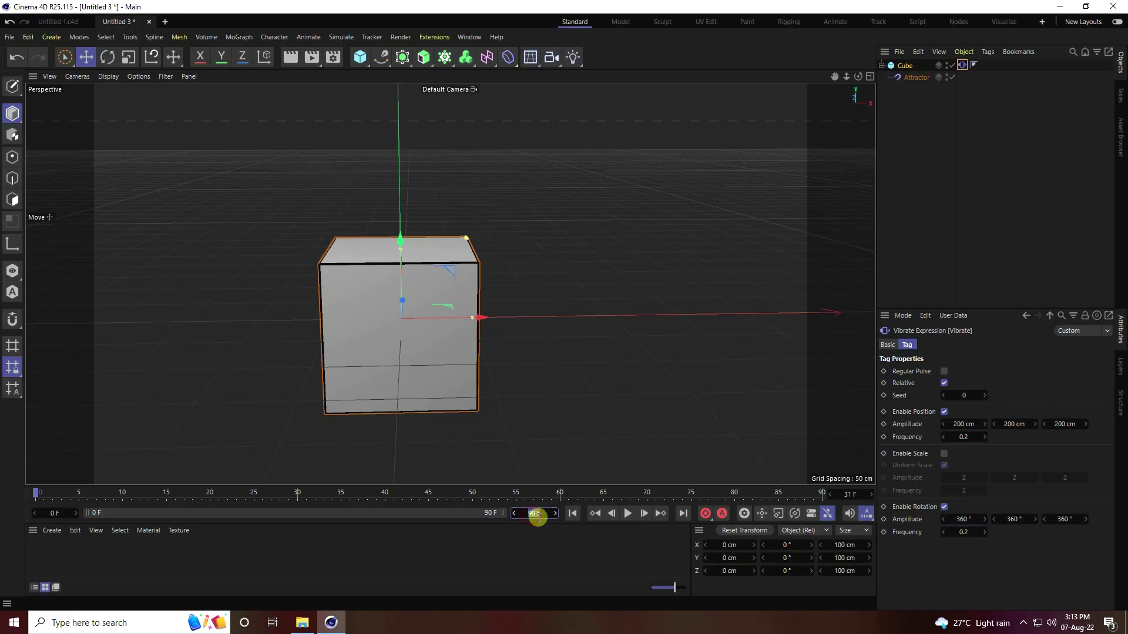
# Step: Set the animation's end frame to 1000 F, play back the cube's motion, and return to the first frame
pyautogui.click(538, 516)
pyautogui.write('1000')
pyautogui.press('Return')
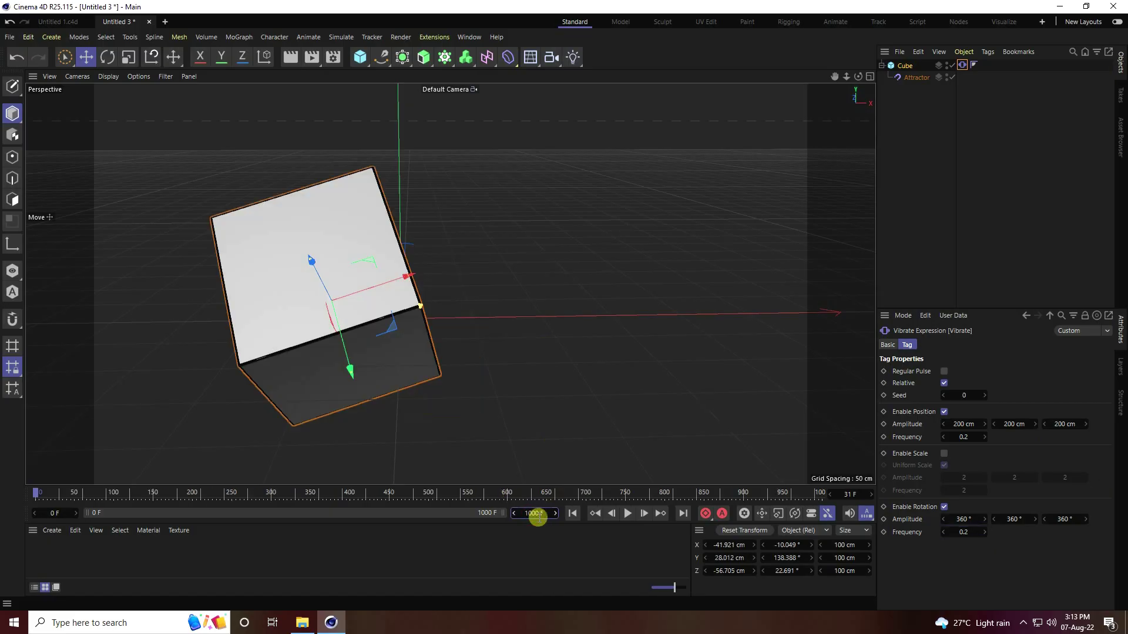
pyautogui.click(628, 513)
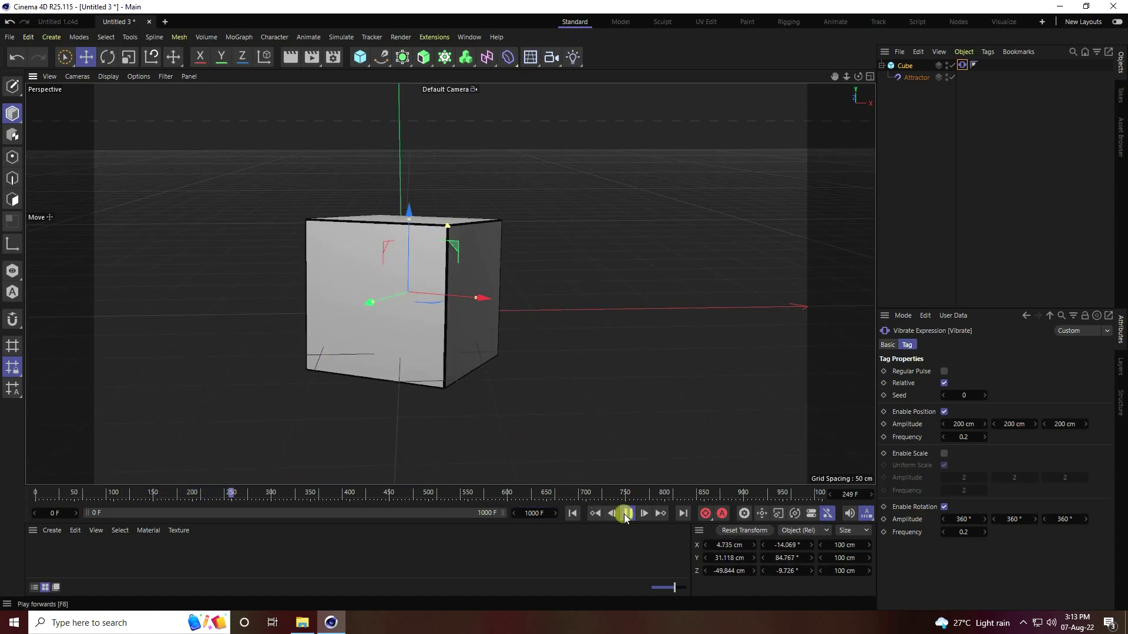
pyautogui.click(626, 514)
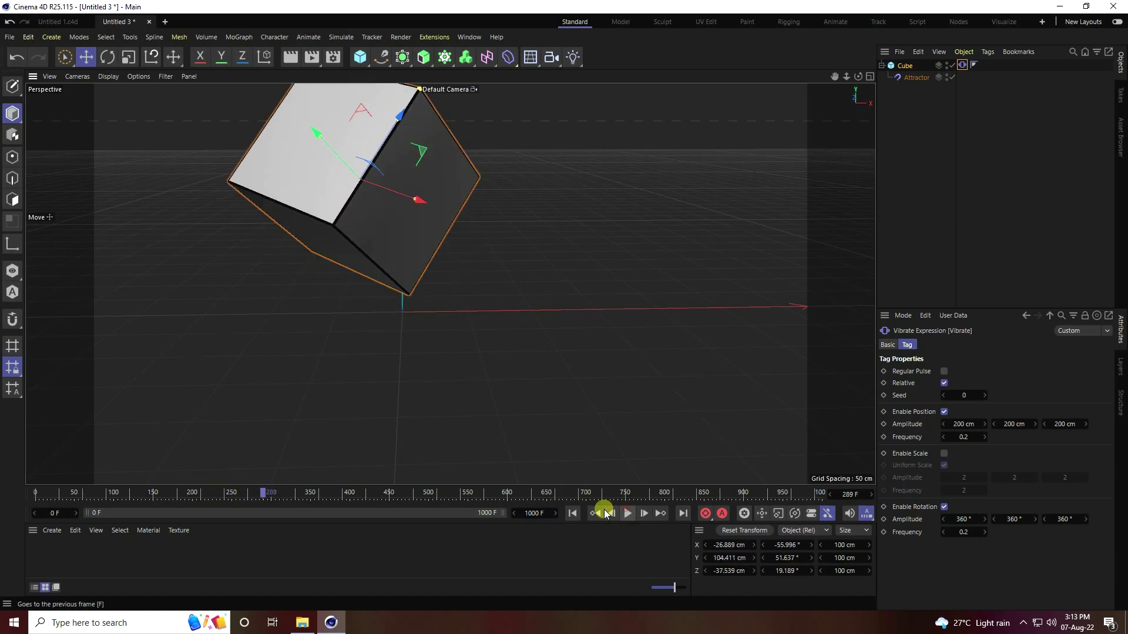
pyautogui.click(573, 513)
# Step: Duplicate the cube together with its Attractor and set the copy's Vibrate seed to 1
pyautogui.click(905, 66)
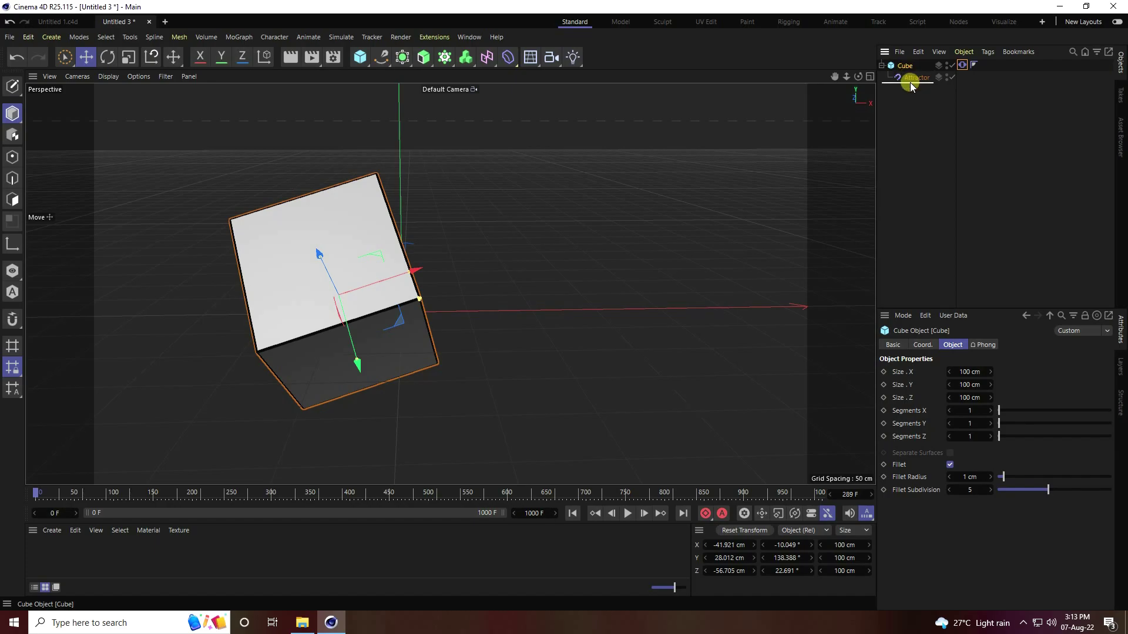
pyautogui.keyDown('ctrl'); pyautogui.moveTo(911, 86); pyautogui.dragTo(911, 138); pyautogui.keyUp('ctrl')
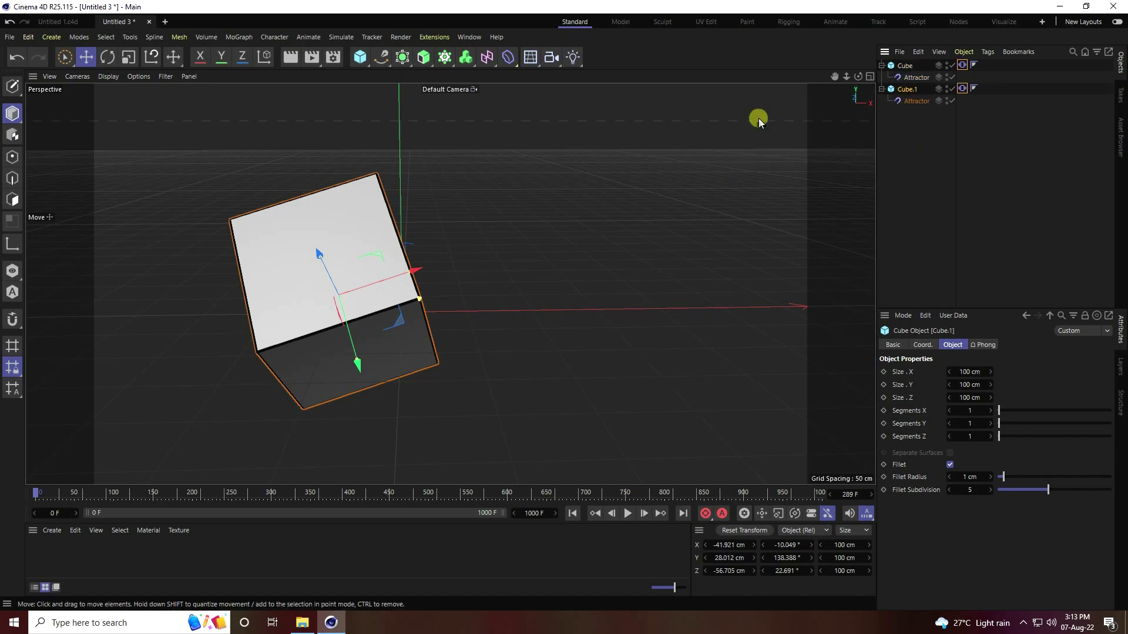
pyautogui.click(962, 89)
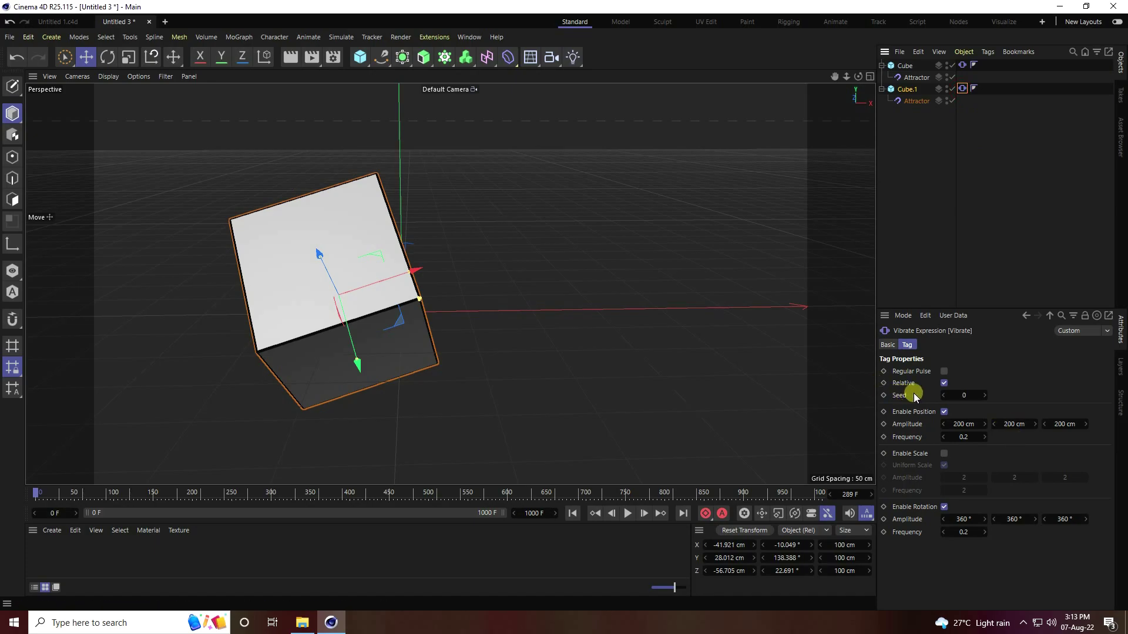
pyautogui.click(984, 395)
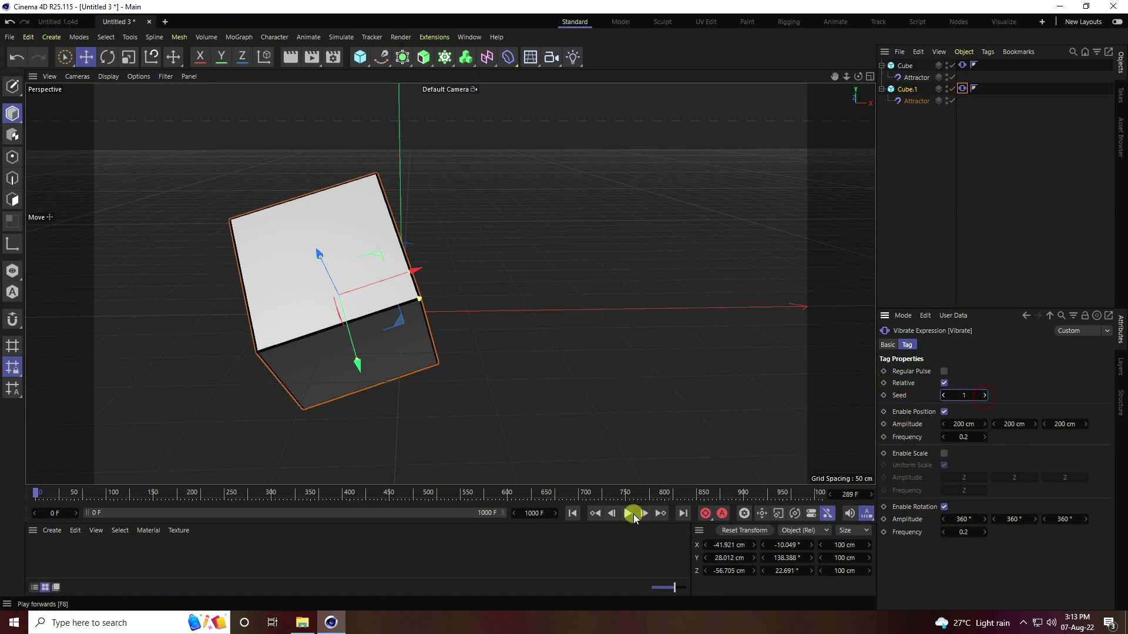
# Step: Play the animation from the start to check both cubes' motion, and return to the first frame
pyautogui.click(572, 513)
pyautogui.click(611, 514)
pyautogui.click(627, 514)
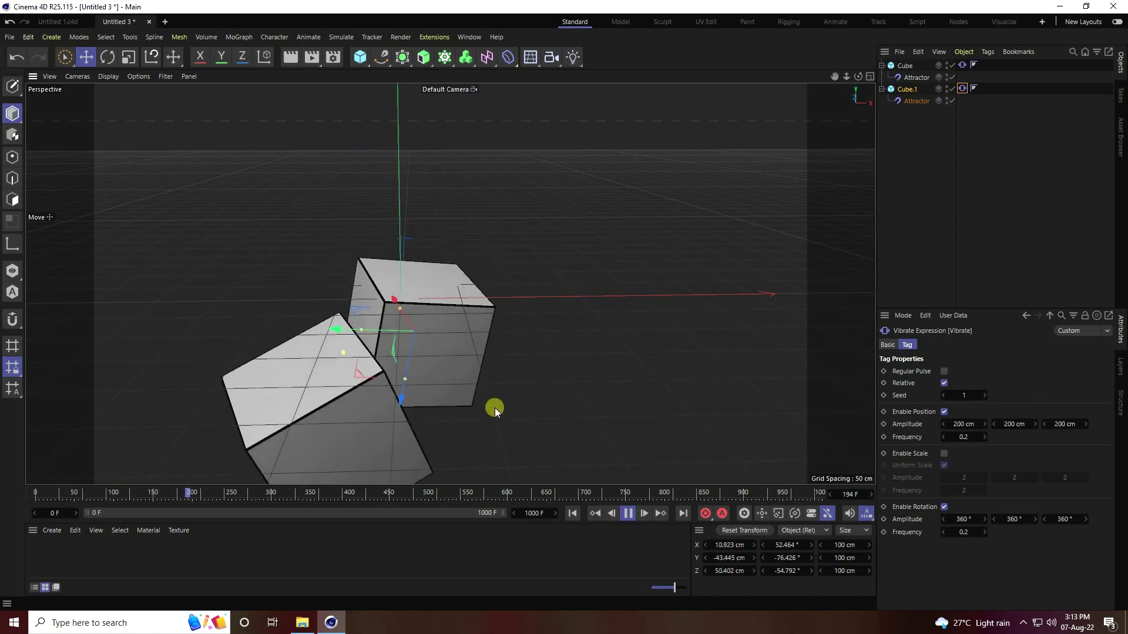
pyautogui.click(628, 514)
pyautogui.click(573, 514)
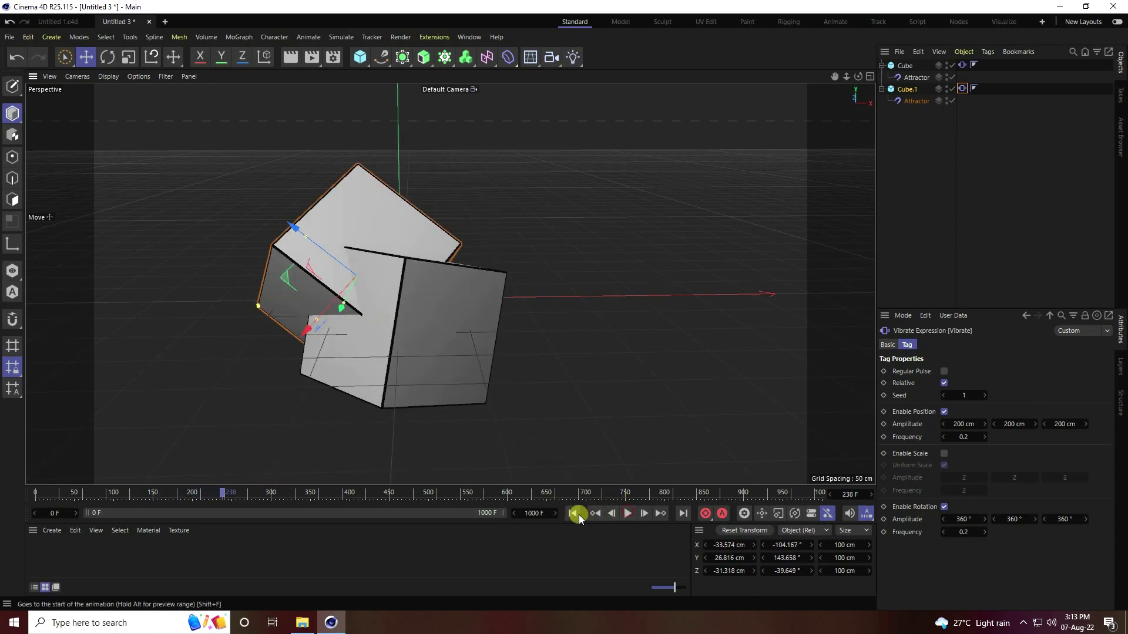
# Step: Add a new cube measuring 15 cm on all three axes and enable its fillet with a 1 cm radius
pyautogui.click(360, 59)
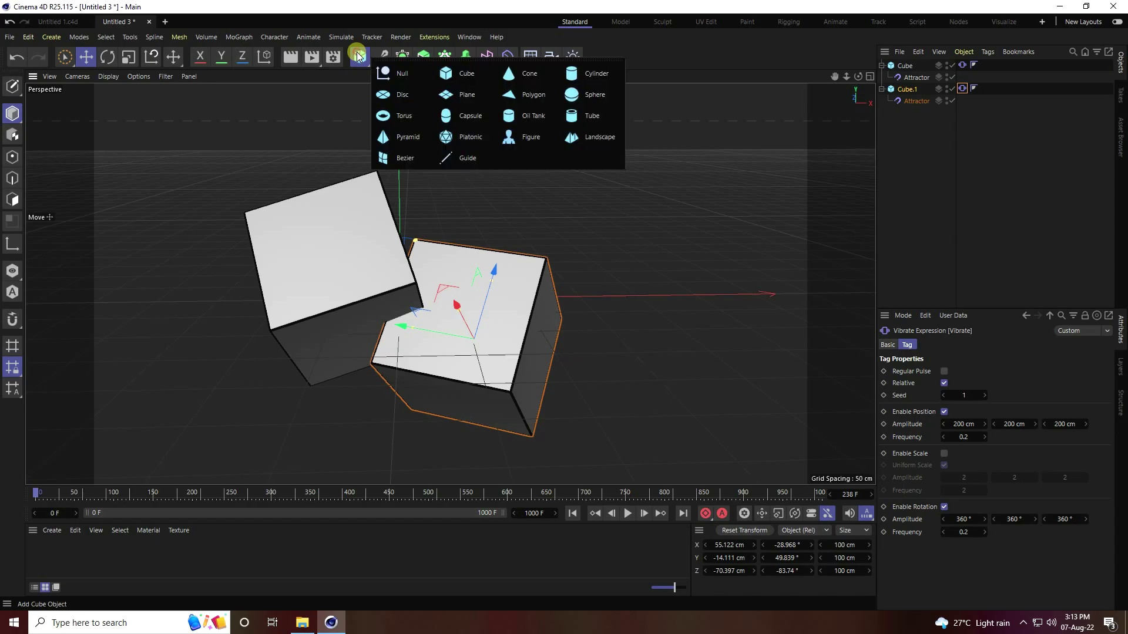
pyautogui.click(464, 75)
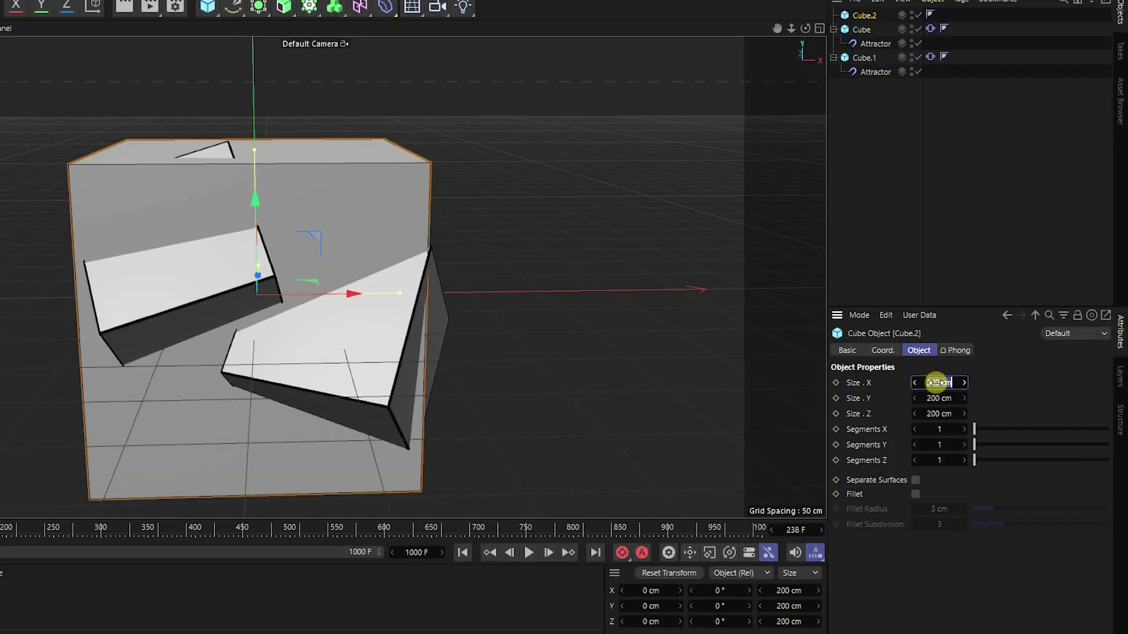
pyautogui.press('Tab')
pyautogui.write('15')
pyautogui.press('Tab')
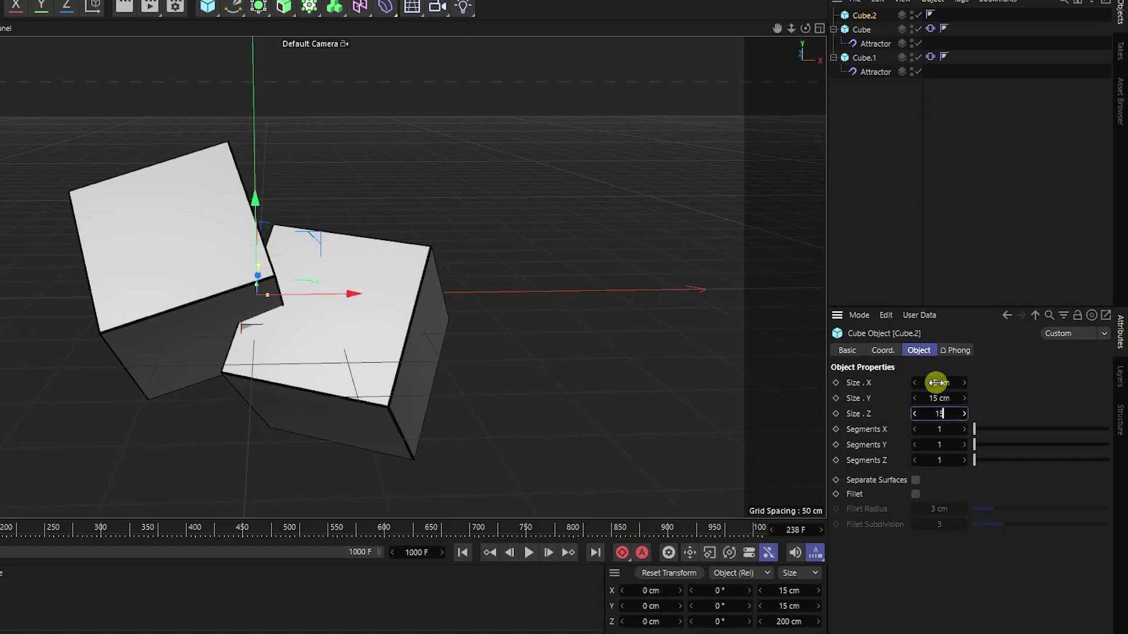
pyautogui.write('15')
pyautogui.click(914, 493)
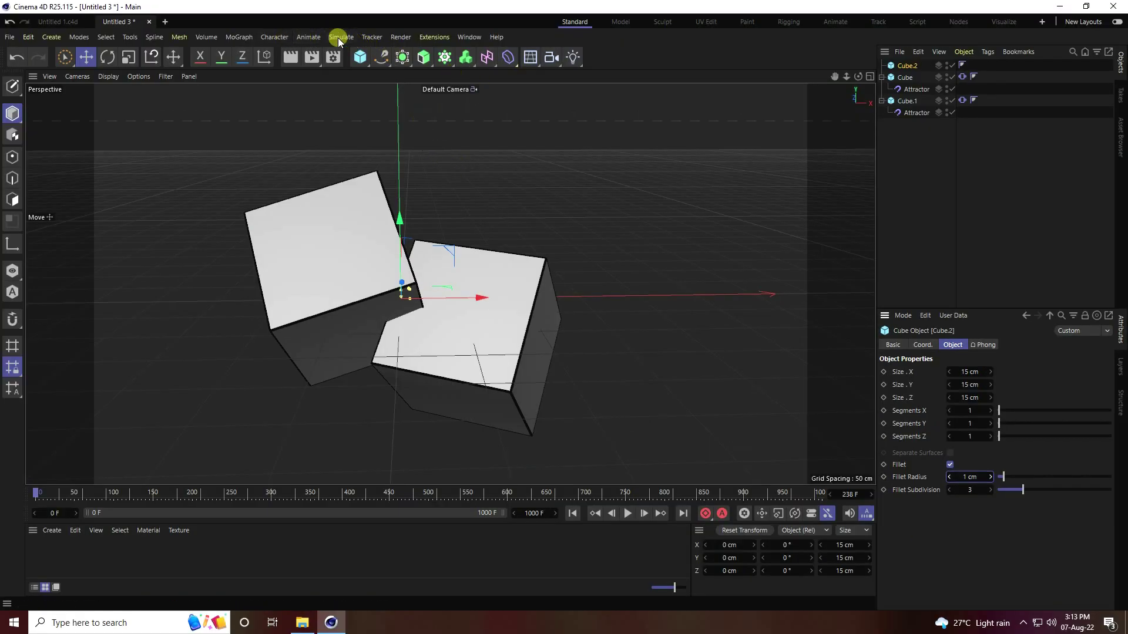
# Step: Create a MoGraph Cloner and make the small filleted cube its child
pyautogui.click(239, 39)
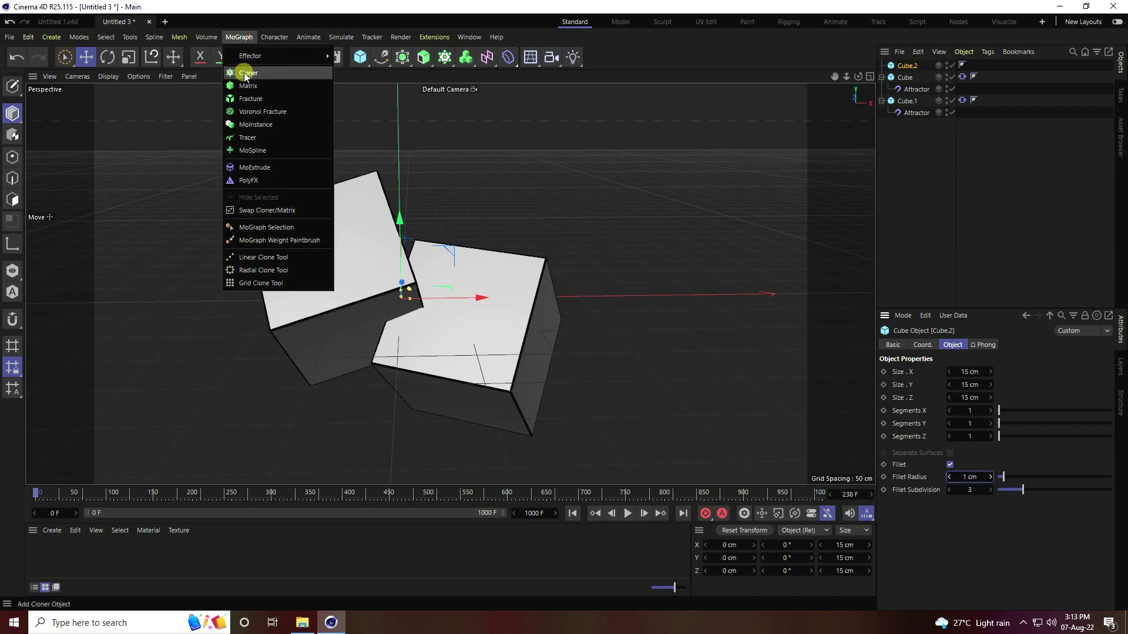
pyautogui.click(243, 68)
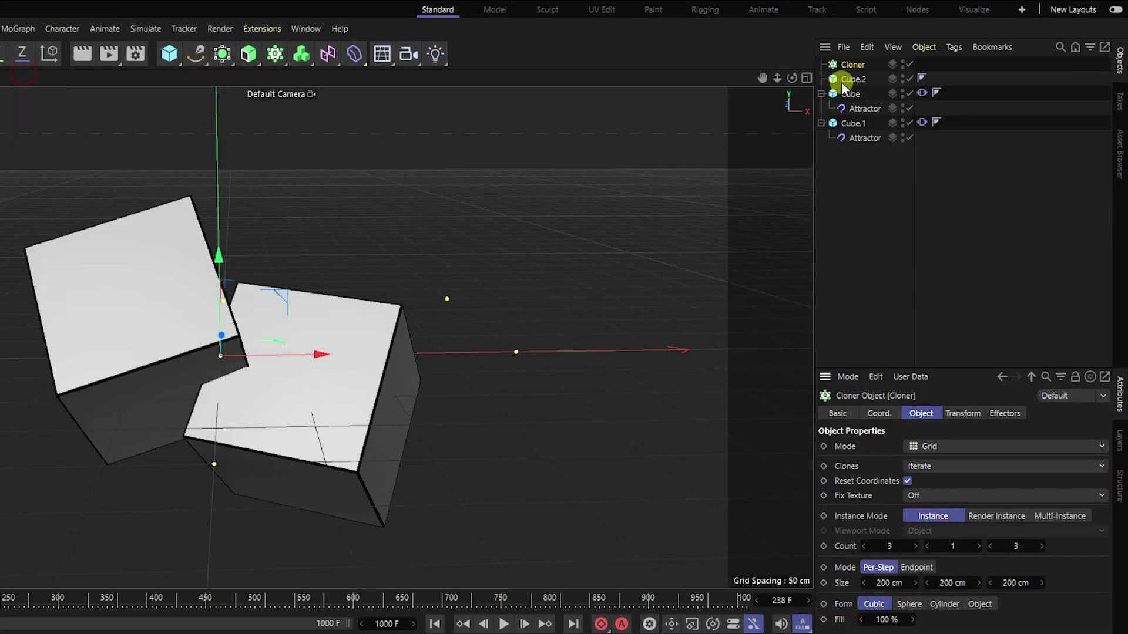
pyautogui.moveTo(841, 82); pyautogui.dragTo(855, 65)
pyautogui.click(855, 63)
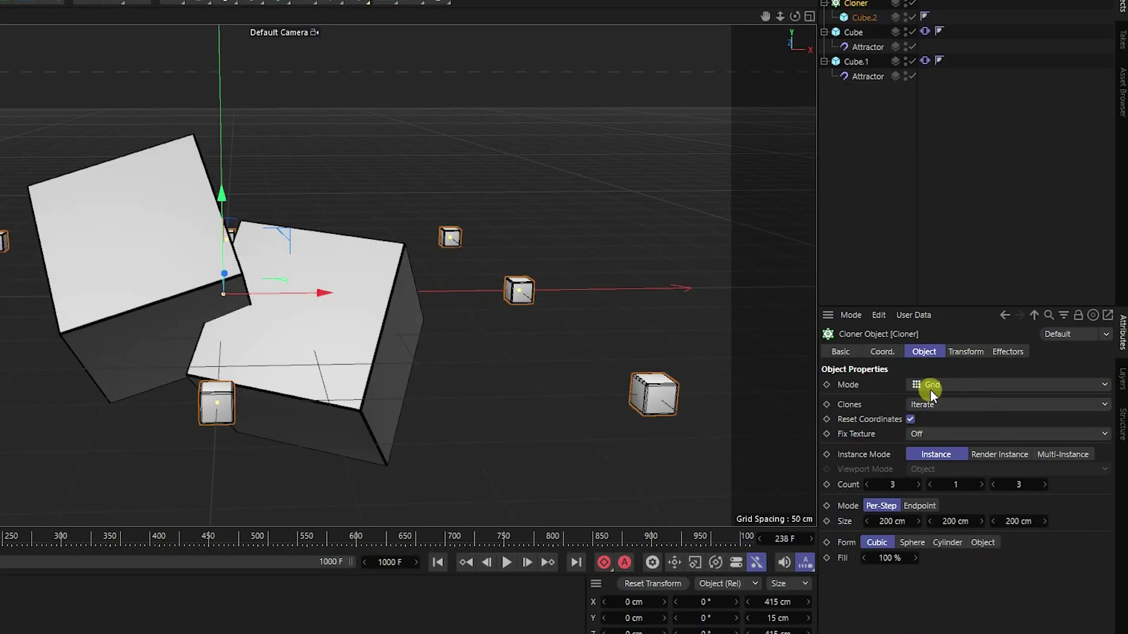
# Step: Set the Cloner's grid count to 10 on all three axes
pyautogui.doubleClick(887, 484)
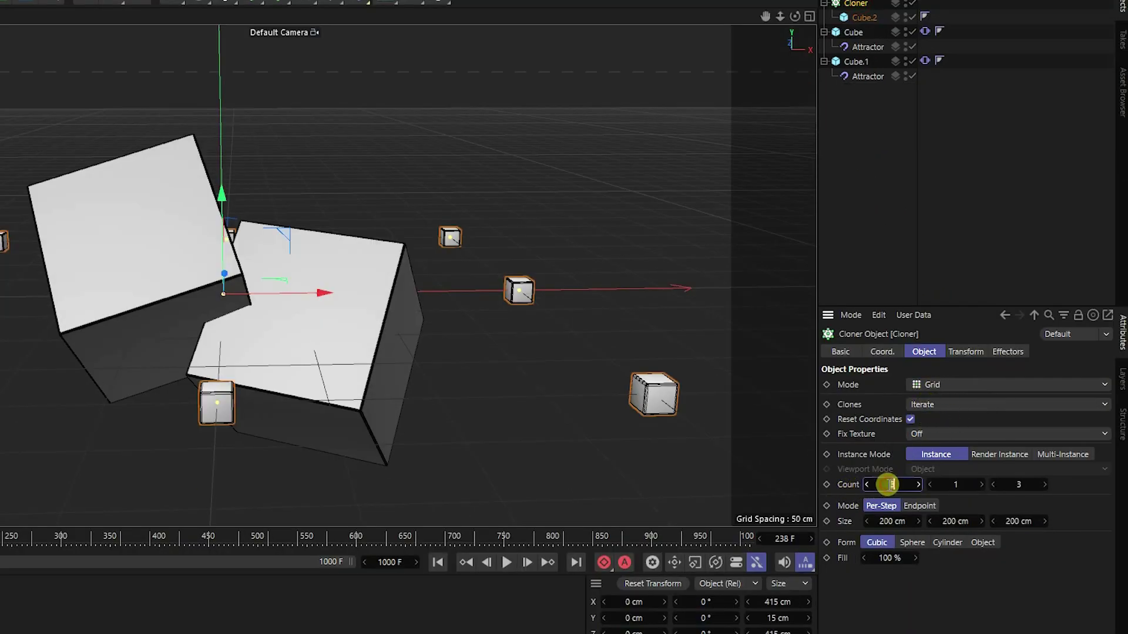
pyautogui.press('Tab')
pyautogui.write('10')
pyautogui.press('Tab')
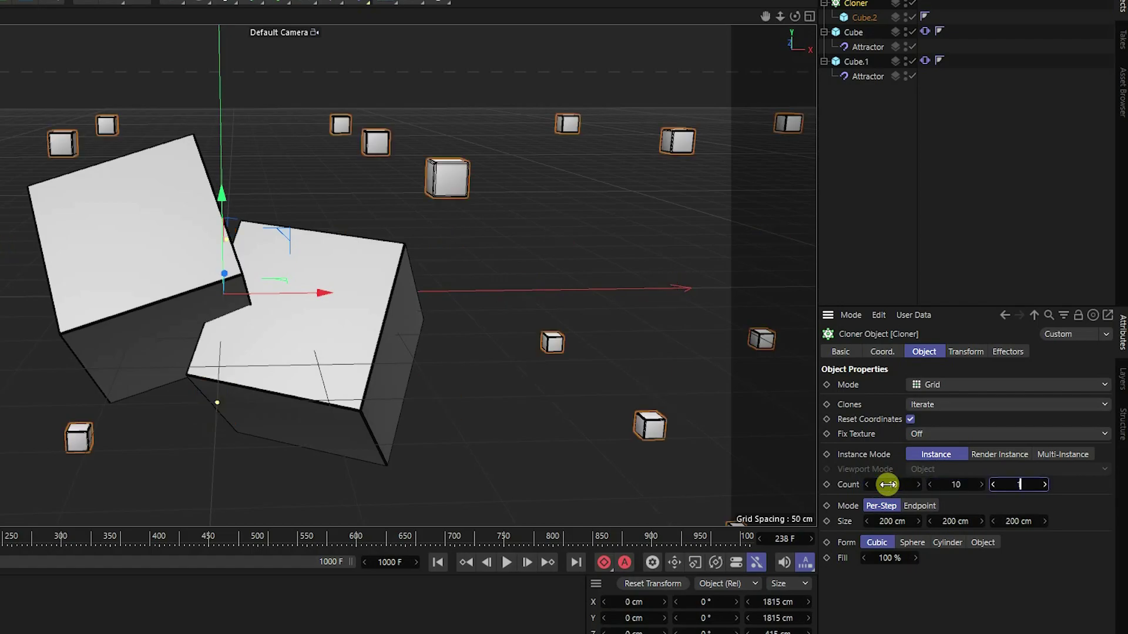
pyautogui.write('10')
pyautogui.press('Return')
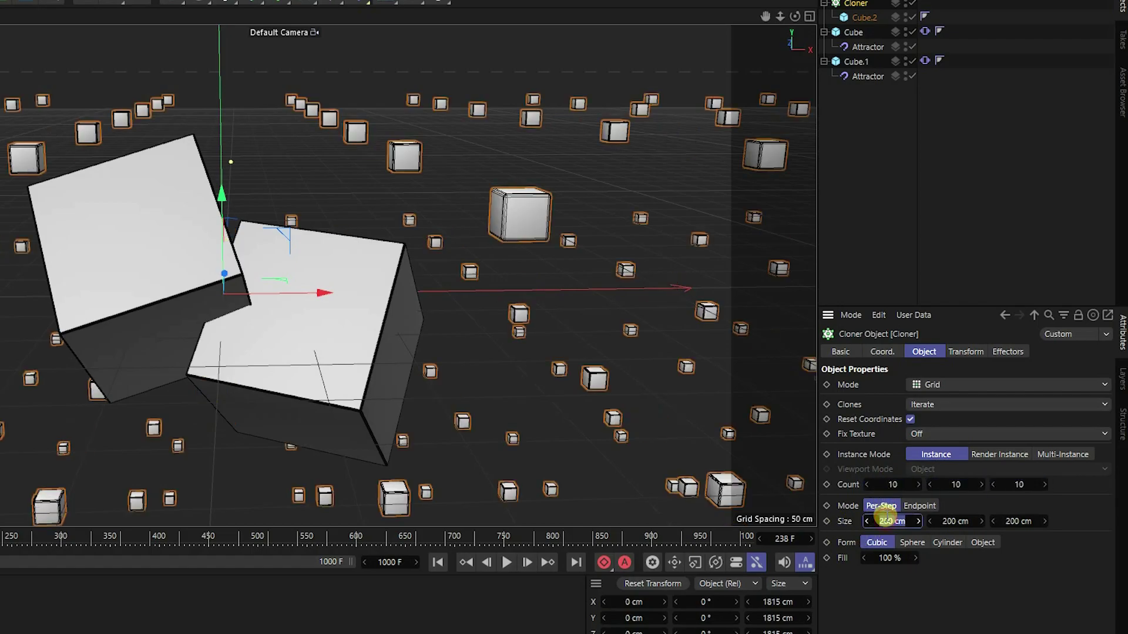
# Step: Set the Cloner's per-step size to 10 cm on all three axes
pyautogui.press('Tab')
pyautogui.write('10')
pyautogui.press('Tab')
pyautogui.write('10')
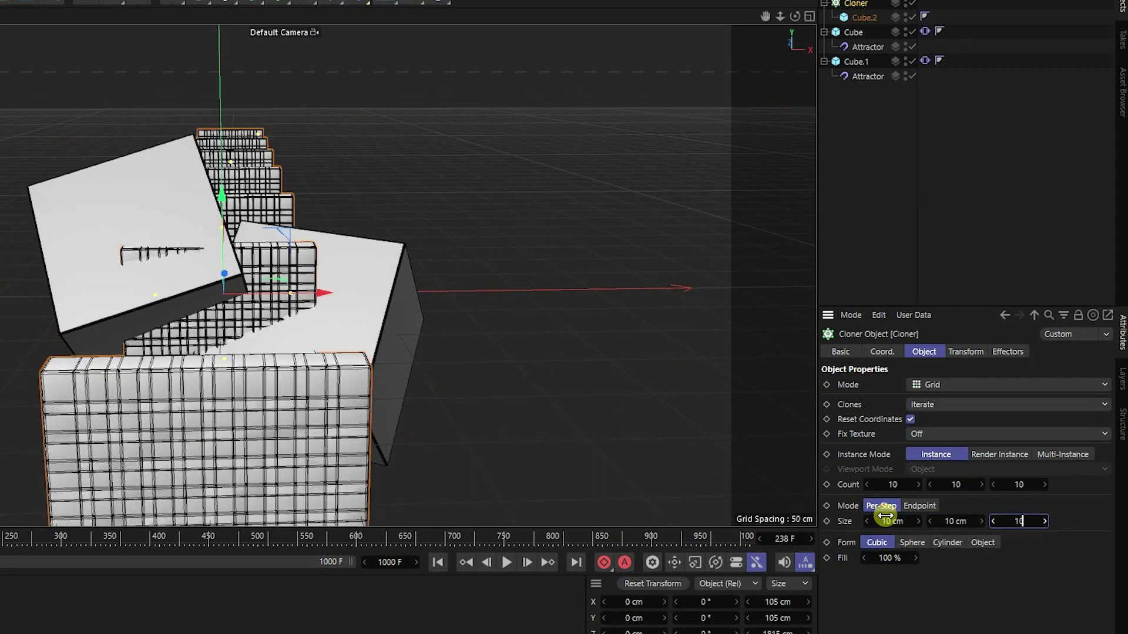
pyautogui.press('Return')
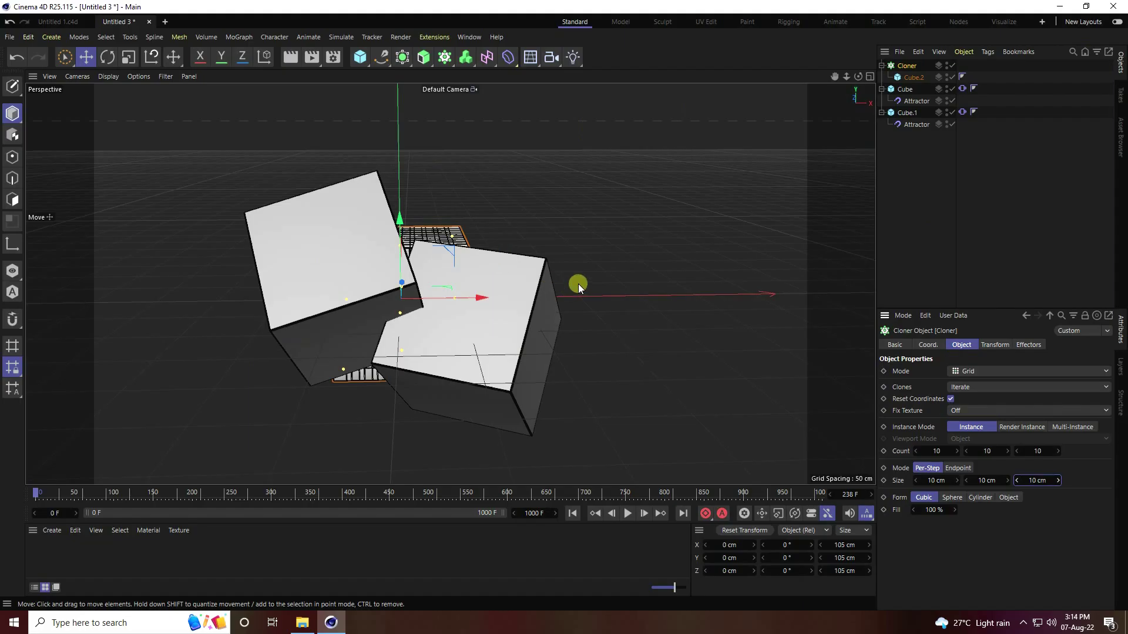
# Step: Raise the Cloner above the two vibrating cubes, to about 390 cm in Y
pyautogui.keyDown('alt'); pyautogui.moveTo(443, 276); pyautogui.dragTo(271, 319); pyautogui.keyUp('alt')
pyautogui.keyDown('alt'); pyautogui.moveTo(439, 319); pyautogui.dragTo(468, 125); pyautogui.keyUp('alt')
pyautogui.keyDown('alt'); pyautogui.moveTo(417, 263); pyautogui.dragTo(454, 259); pyautogui.keyUp('alt')
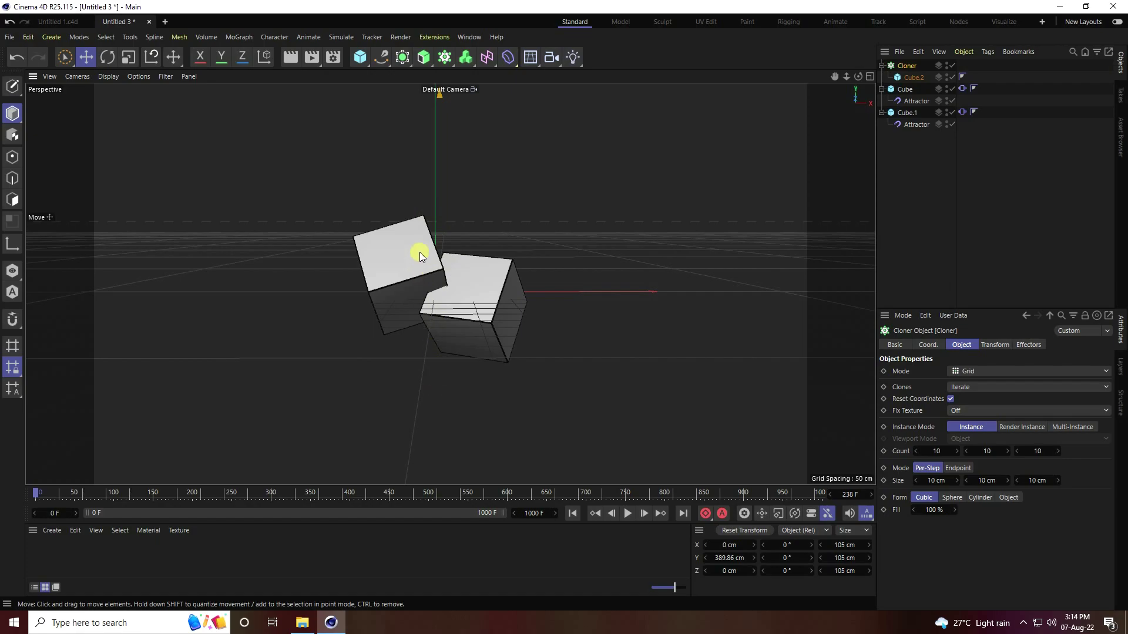
pyautogui.keyDown('alt'); pyautogui.moveTo(419, 255); pyautogui.dragTo(425, 376, button='middle'); pyautogui.keyUp('alt')
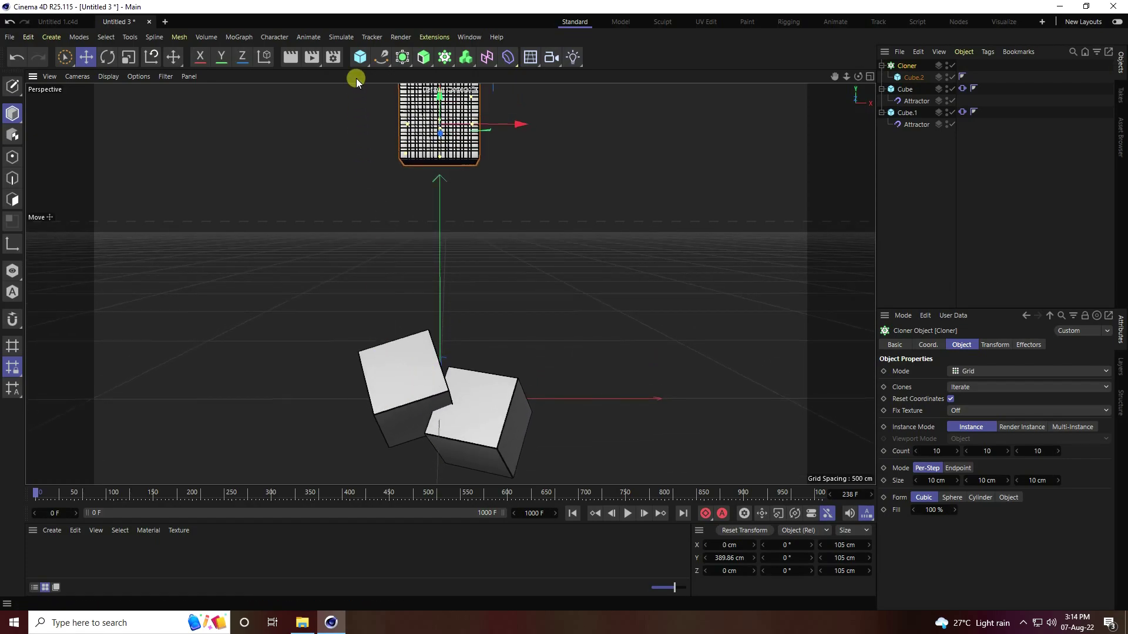
# Step: Add another cube sized 600 cm in X, 700 cm in Y and 600 cm in Z
pyautogui.moveTo(360, 65); pyautogui.dragTo(440, 81)
pyautogui.click(455, 81)
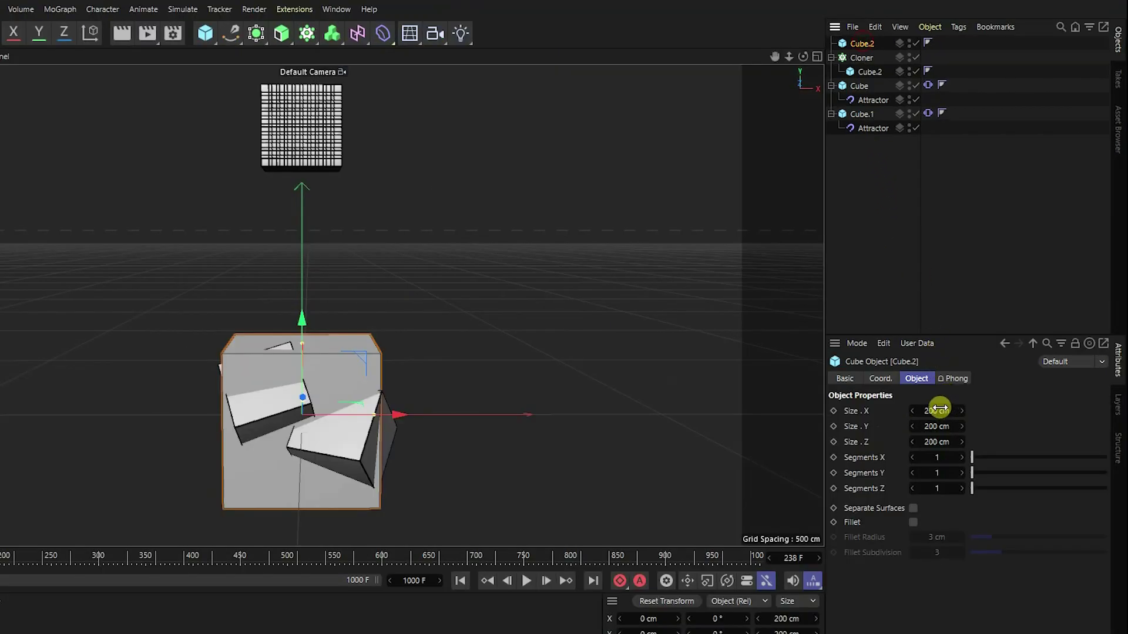
pyautogui.click(939, 409)
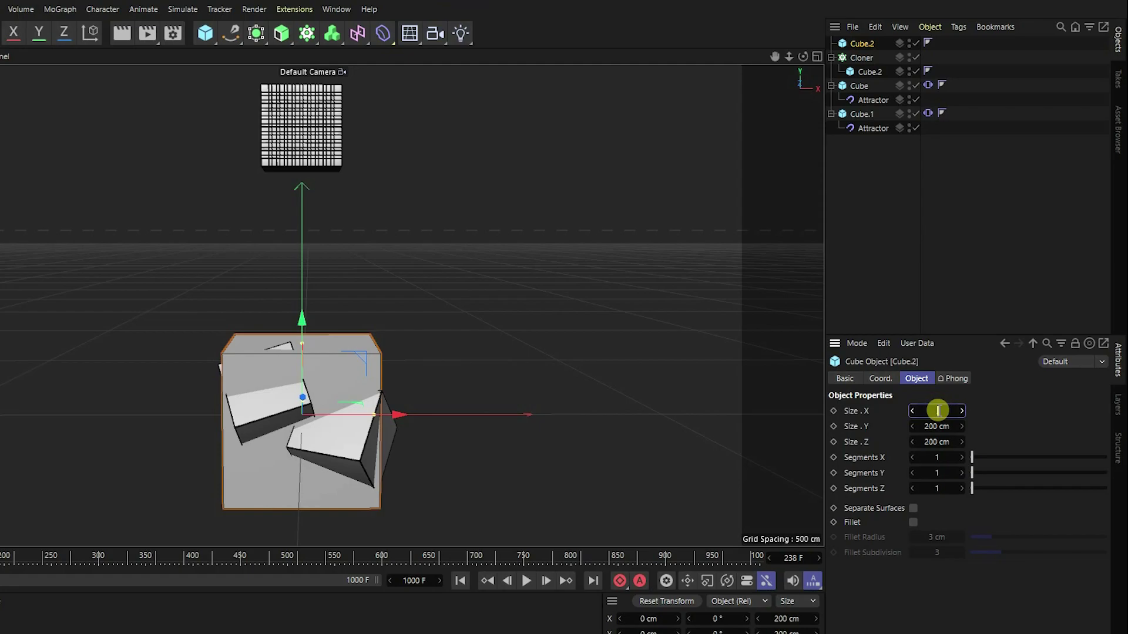
pyautogui.write('600')
pyautogui.press('Tab')
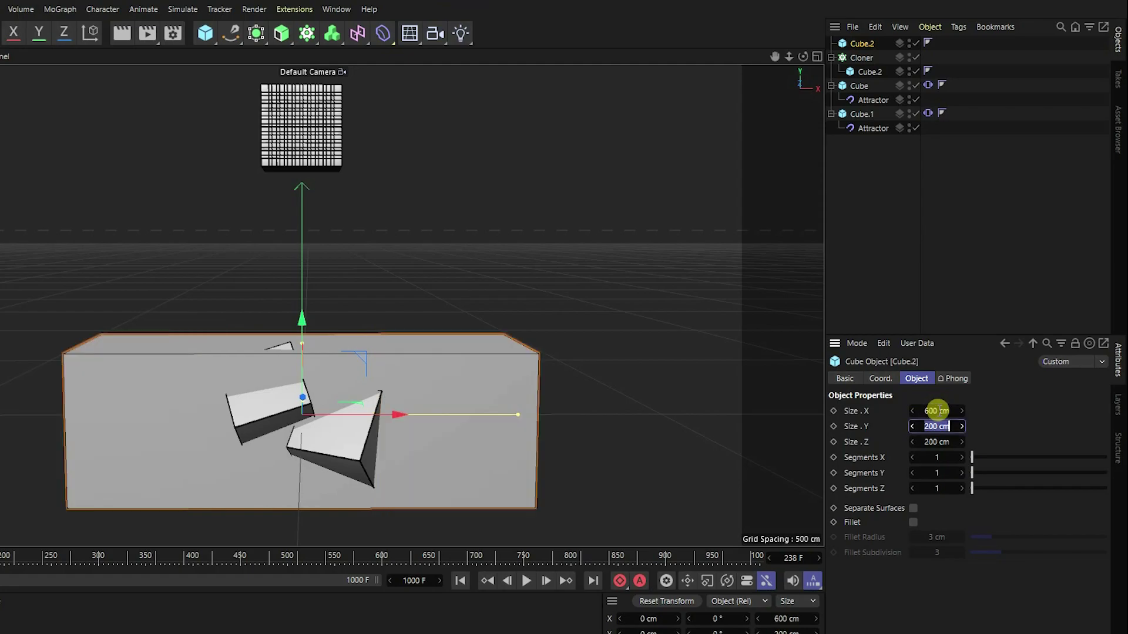
pyautogui.write('700')
pyautogui.press('Tab')
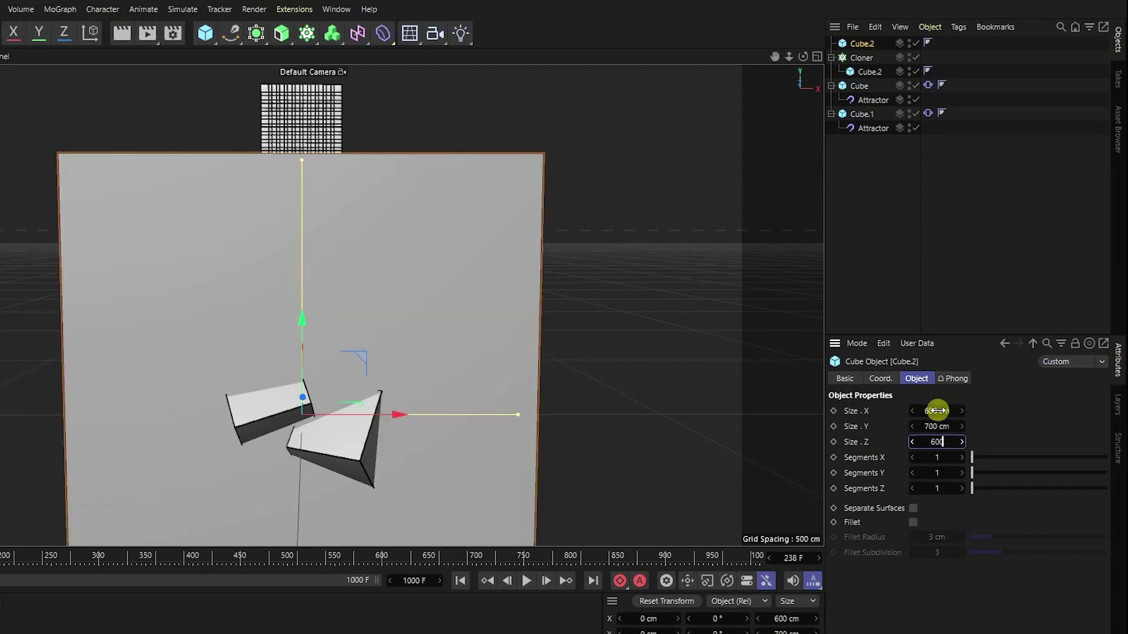
pyautogui.write('600')
pyautogui.press('Return')
# Step: In the Front view, raise the large cube to about 172 cm in Y so it encloses the clones and both vibrating cubes
pyautogui.middleClick(671, 443)
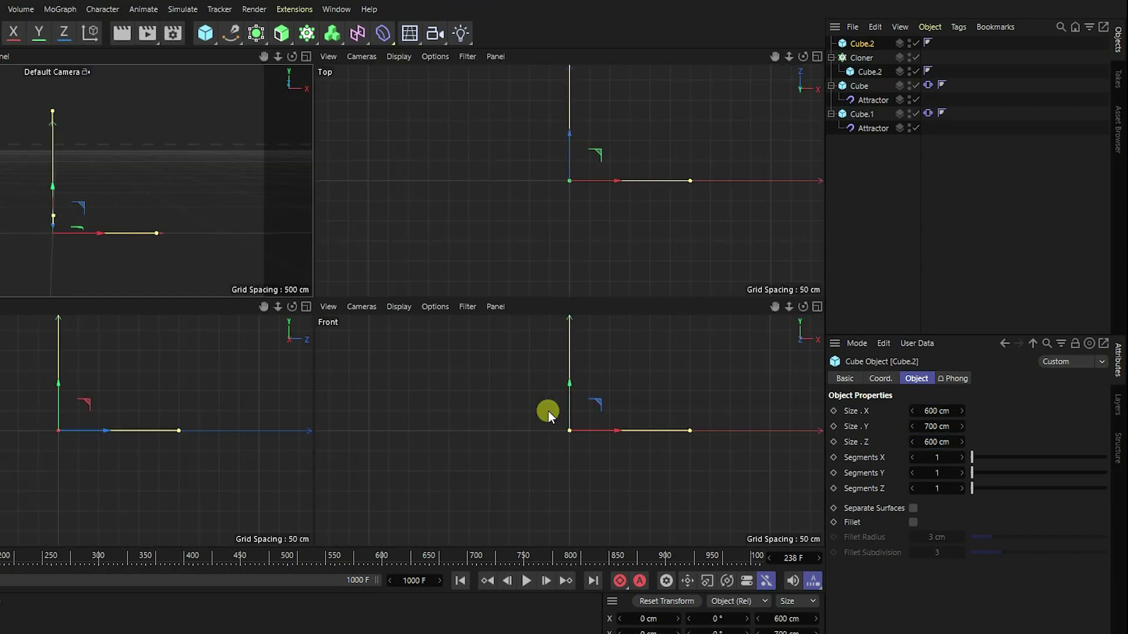
pyautogui.middleClick(390, 372)
pyautogui.scroll(-4, 400, 369)
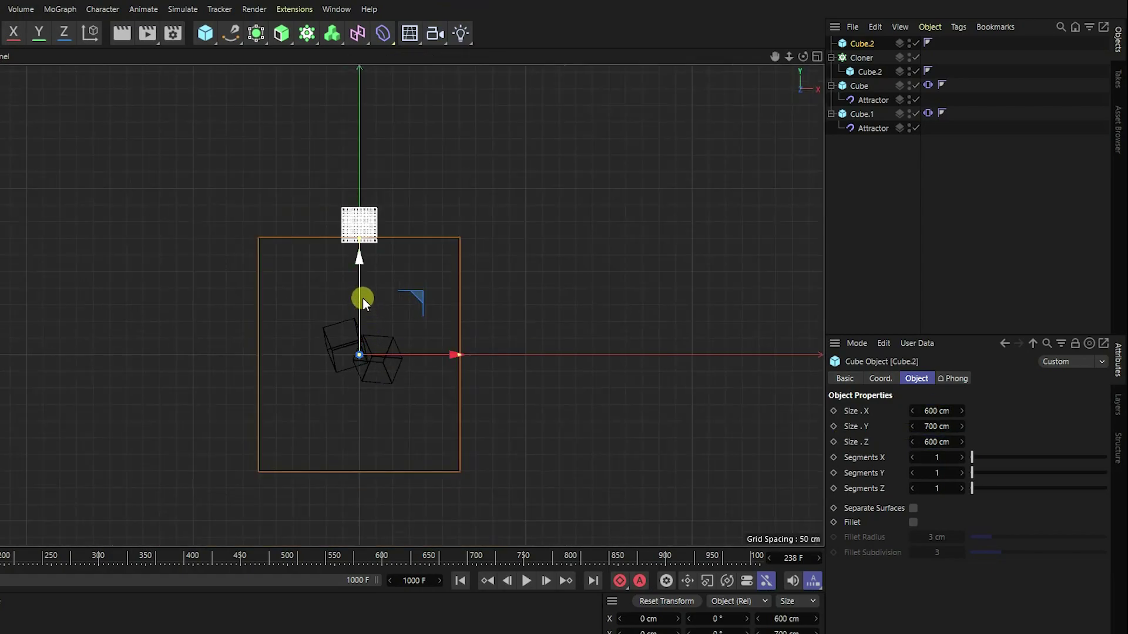
pyautogui.moveTo(361, 278); pyautogui.dragTo(371, 224)
pyautogui.scroll(2, 419, 298)
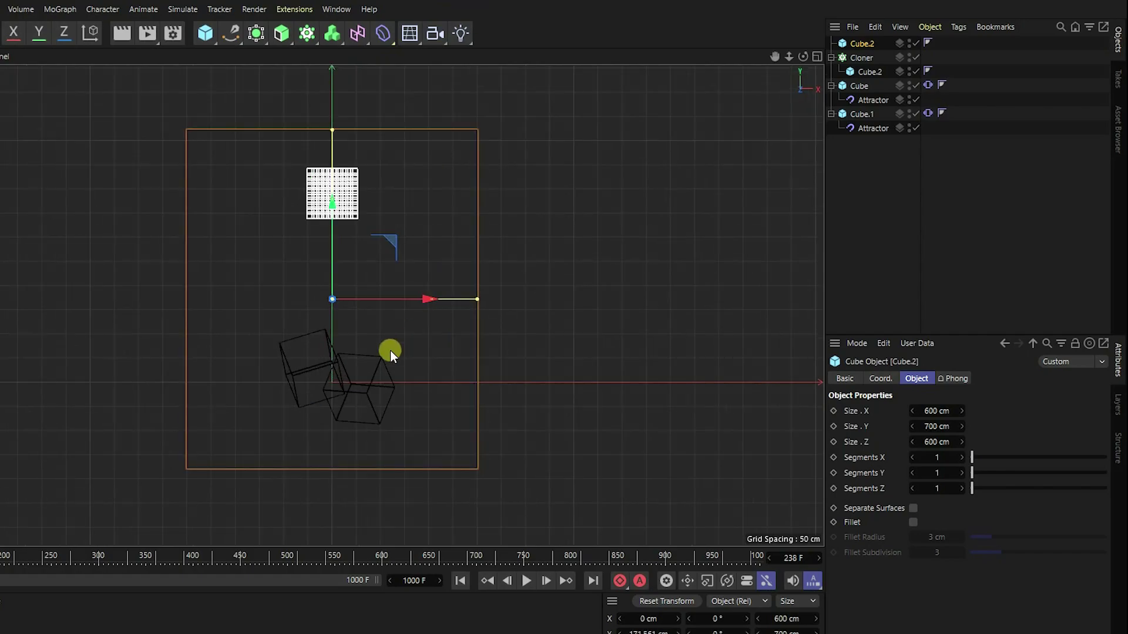
pyautogui.scroll(2, 391, 353)
pyautogui.scroll(-2, 326, 279)
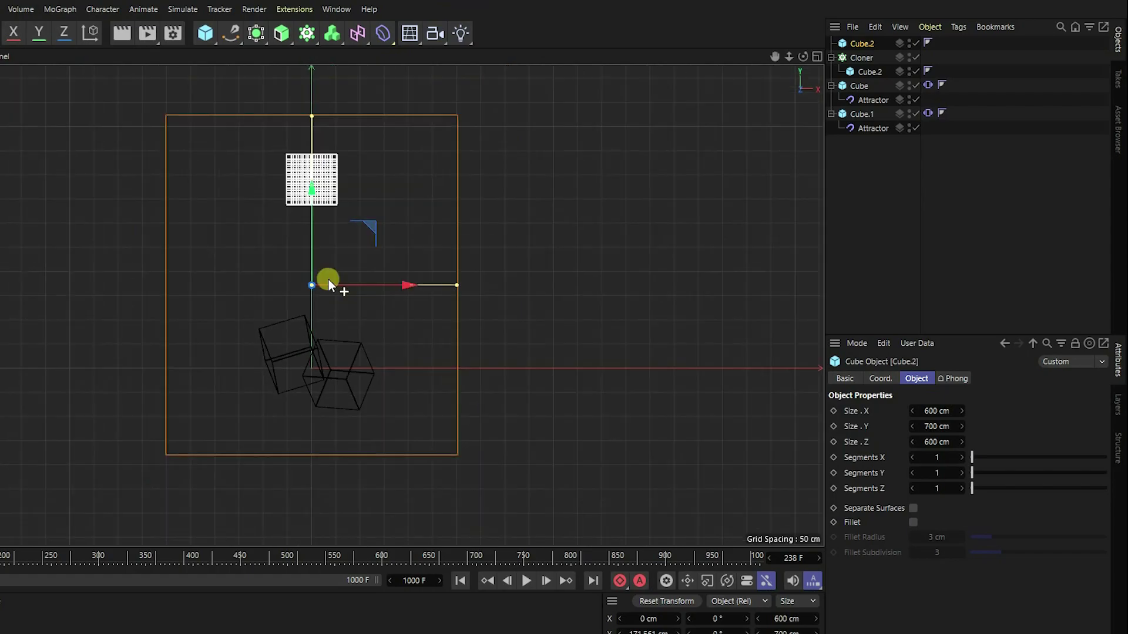
# Step: Examine the large enclosing cube from an angle in the perspective view
pyautogui.middleClick(210, 201)
pyautogui.middleClick(83, 157)
pyautogui.scroll(5, 237, 360)
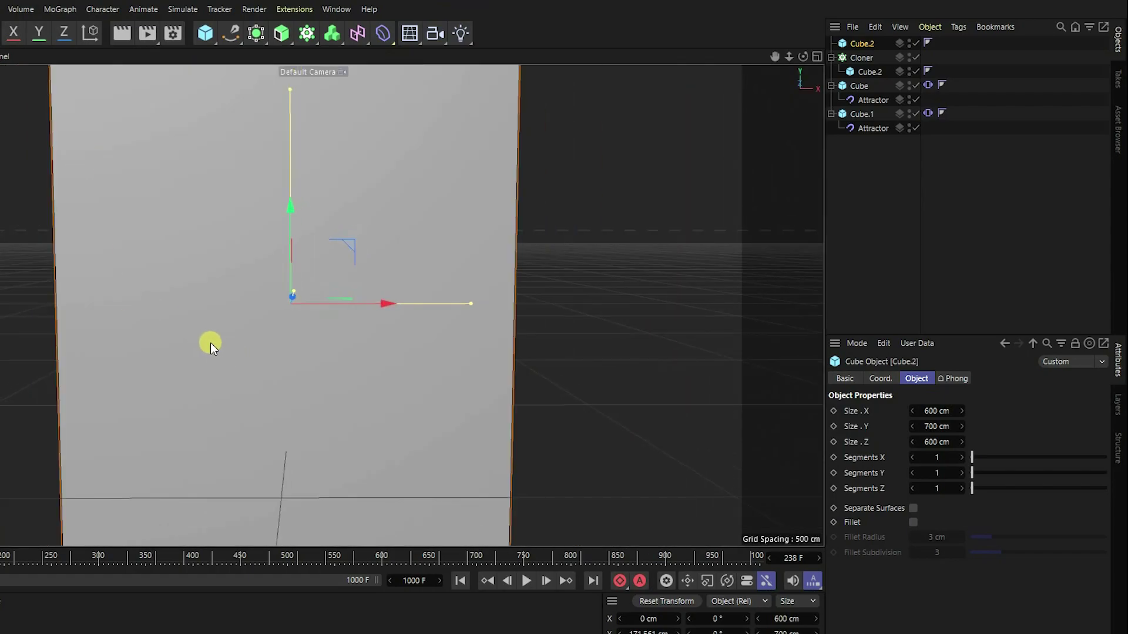
pyautogui.scroll(-3, 218, 349)
pyautogui.scroll(1, 262, 338)
pyautogui.keyDown('alt'); pyautogui.moveTo(262, 337); pyautogui.dragTo(351, 381); pyautogui.keyUp('alt')
pyautogui.scroll(2, 270, 340)
pyautogui.scroll(-2, 386, 397)
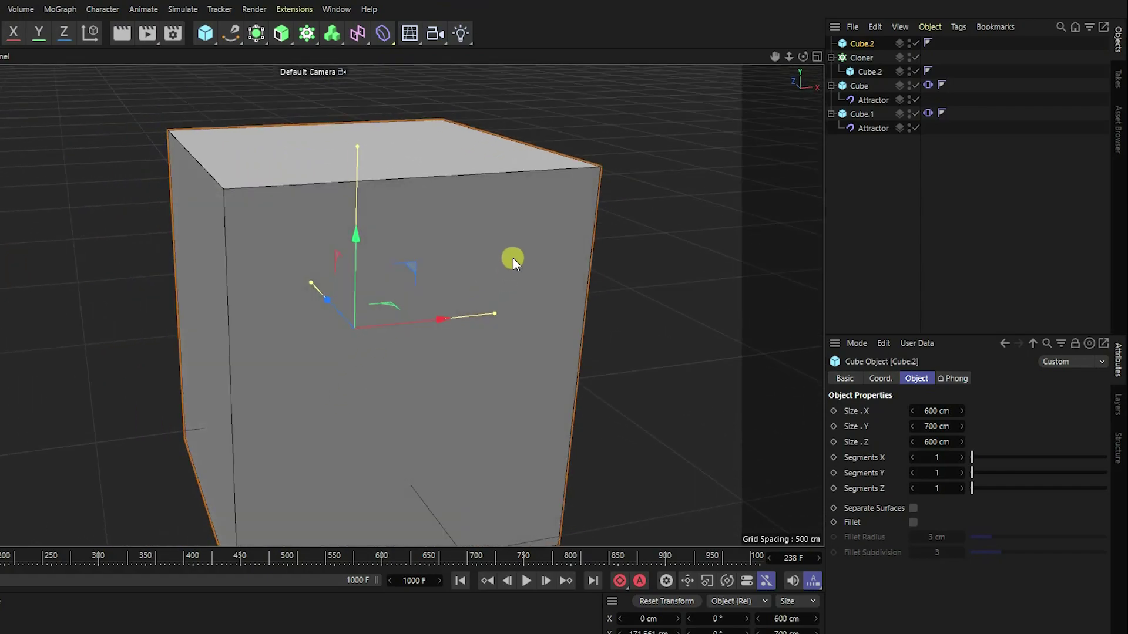
pyautogui.click(657, 111)
pyautogui.click(598, 187)
# Step: Add a Collider Body simulation tag to the large enclosing cube
pyautogui.rightClick(864, 44)
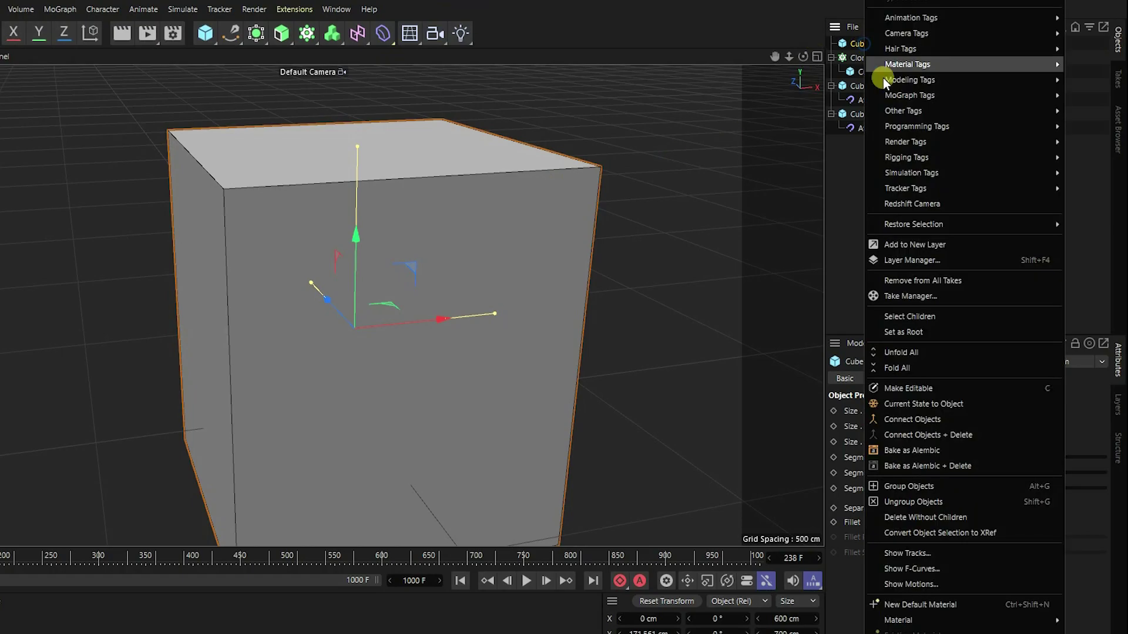
pyautogui.moveTo(914, 174)
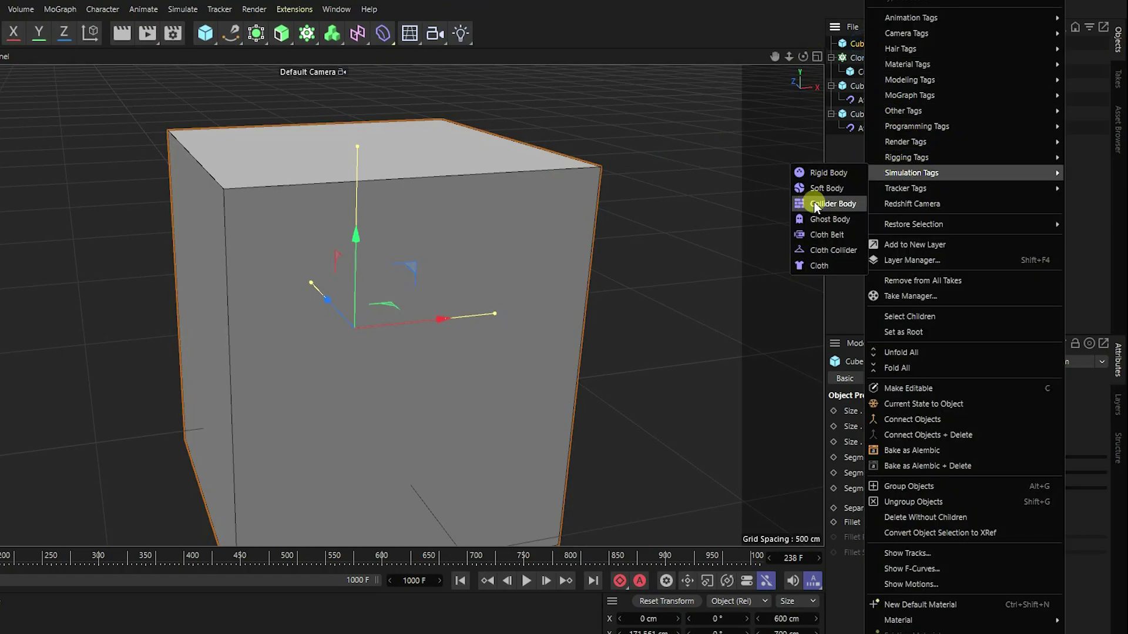
pyautogui.click(843, 204)
# Step: Set the collider's collision bounce to 50% and its friction to 30%
pyautogui.click(931, 380)
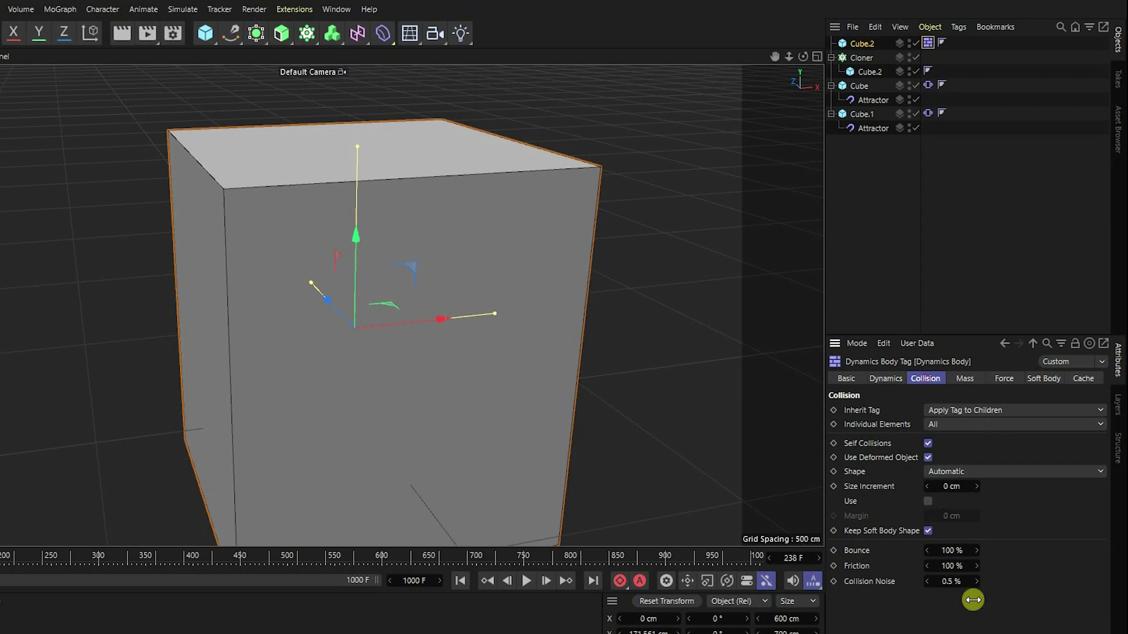
pyautogui.click(951, 550)
pyautogui.write('5')
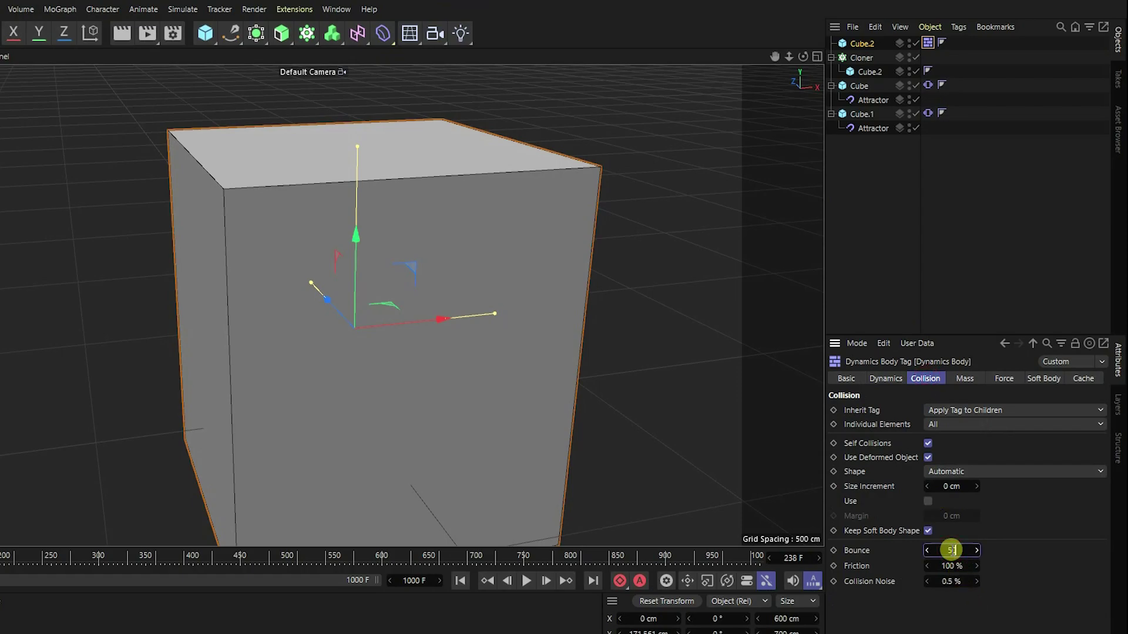
pyautogui.write('0')
pyautogui.press('Tab')
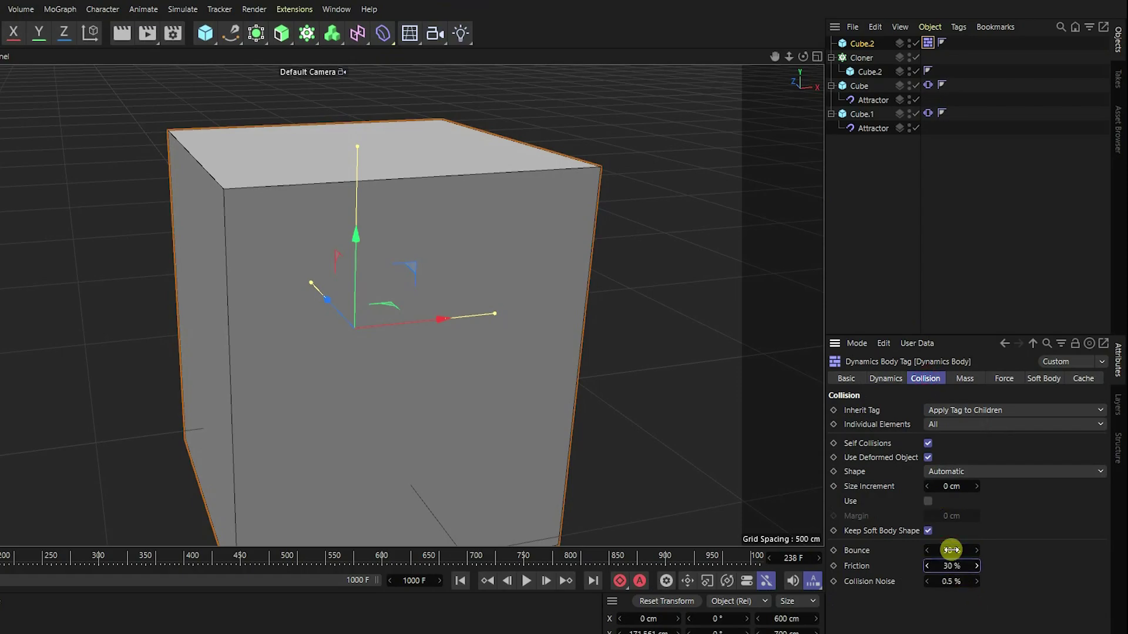
# Step: Set the collider's shape to Static Mesh and hide the large cube in both the viewport and render
pyautogui.click(961, 472)
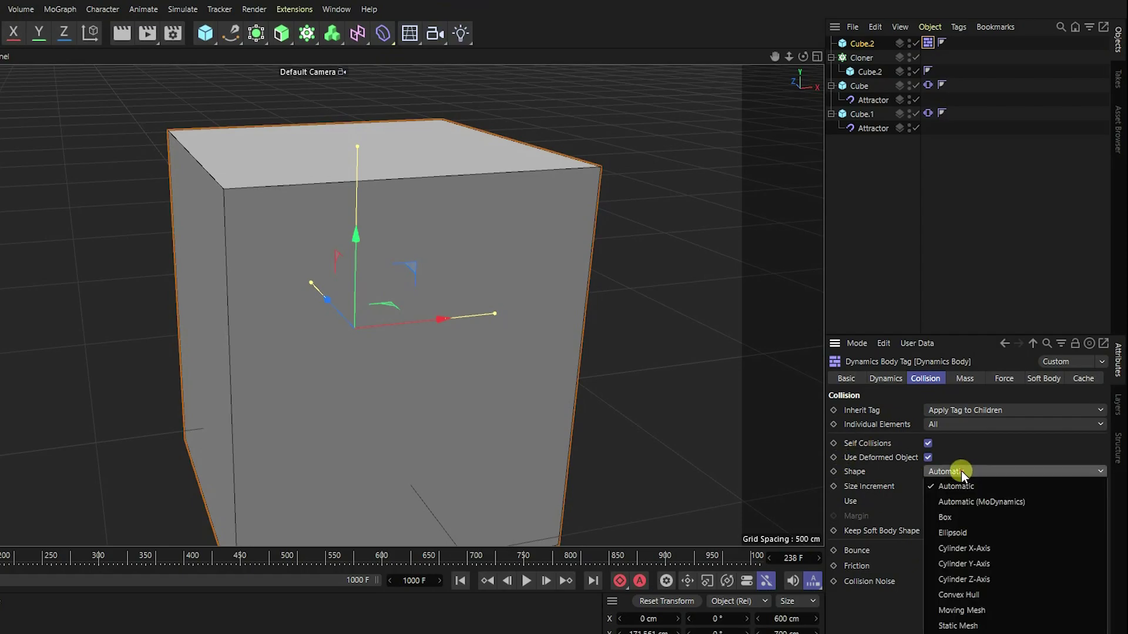
pyautogui.click(959, 626)
pyautogui.click(909, 41)
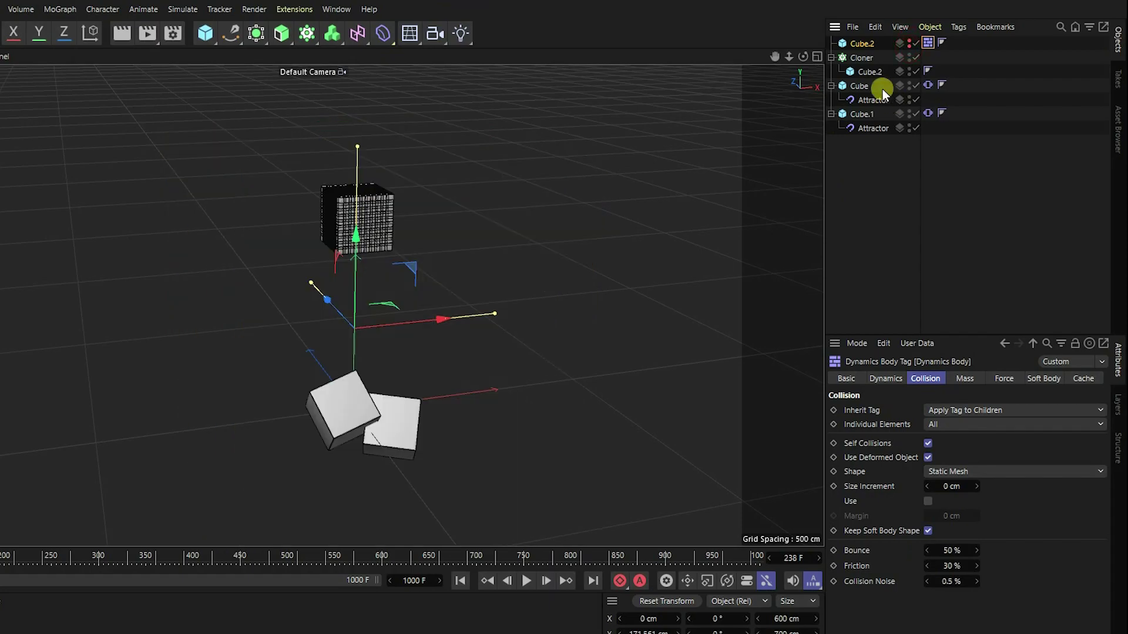
# Step: Add a Rigid Body simulation tag to the Cloner and set its collision bounce to 50% and friction to 30%
pyautogui.click(861, 58)
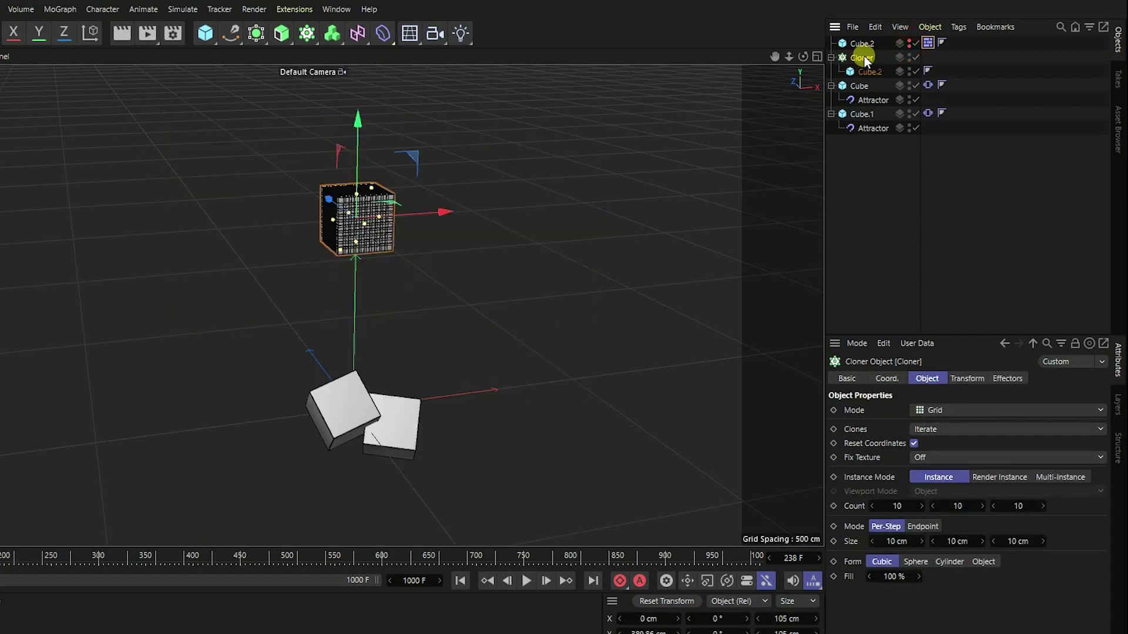
pyautogui.keyDown('alt'); pyautogui.moveTo(379, 129); pyautogui.dragTo(394, 135); pyautogui.keyUp('alt')
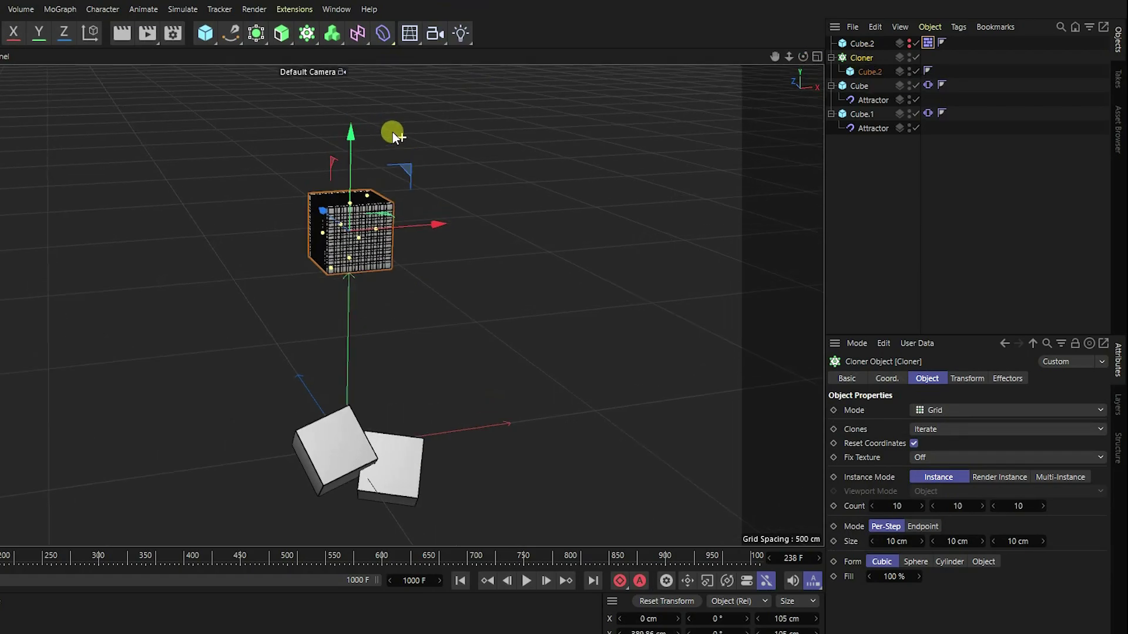
pyautogui.keyDown('alt'); pyautogui.moveTo(394, 136); pyautogui.dragTo(380, 231, button='right'); pyautogui.keyUp('alt')
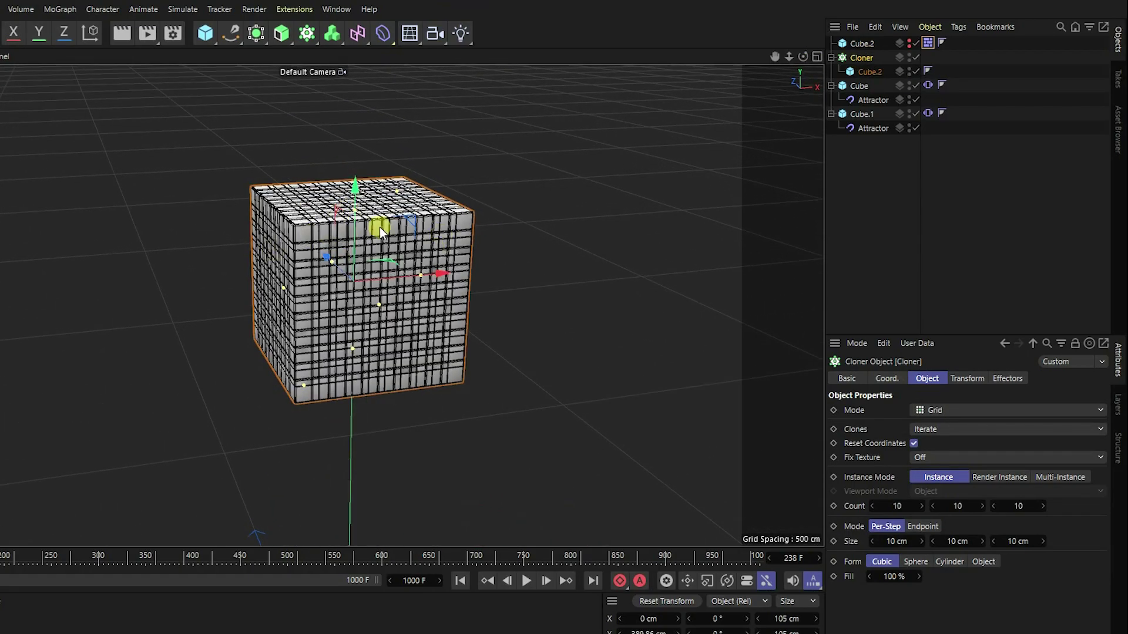
pyautogui.rightClick(873, 68)
pyautogui.moveTo(921, 175)
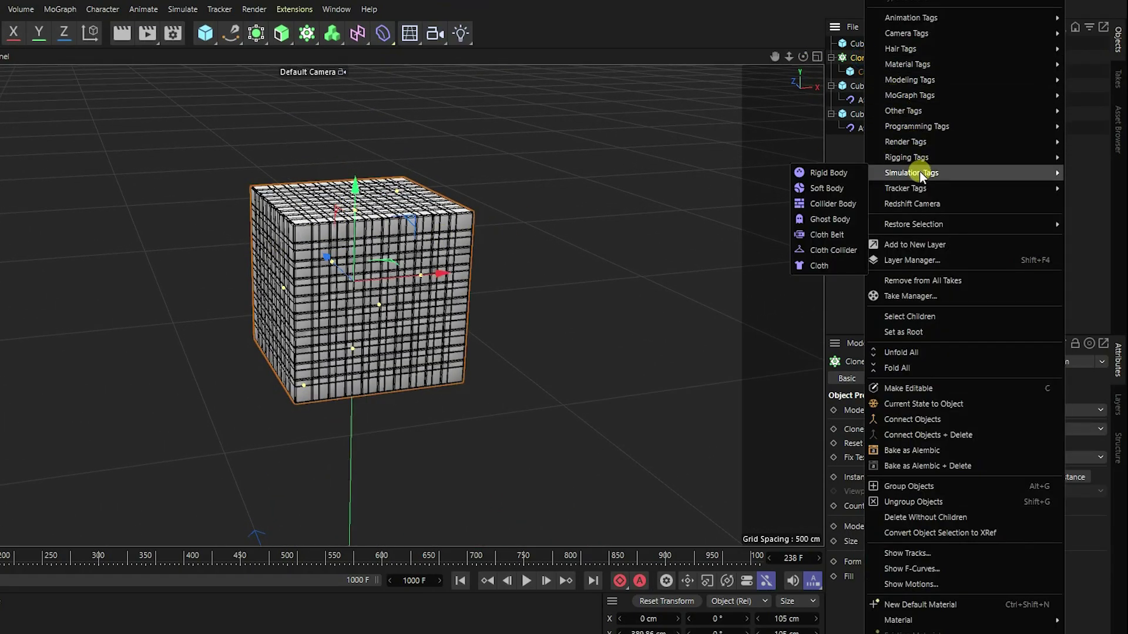
pyautogui.click(828, 173)
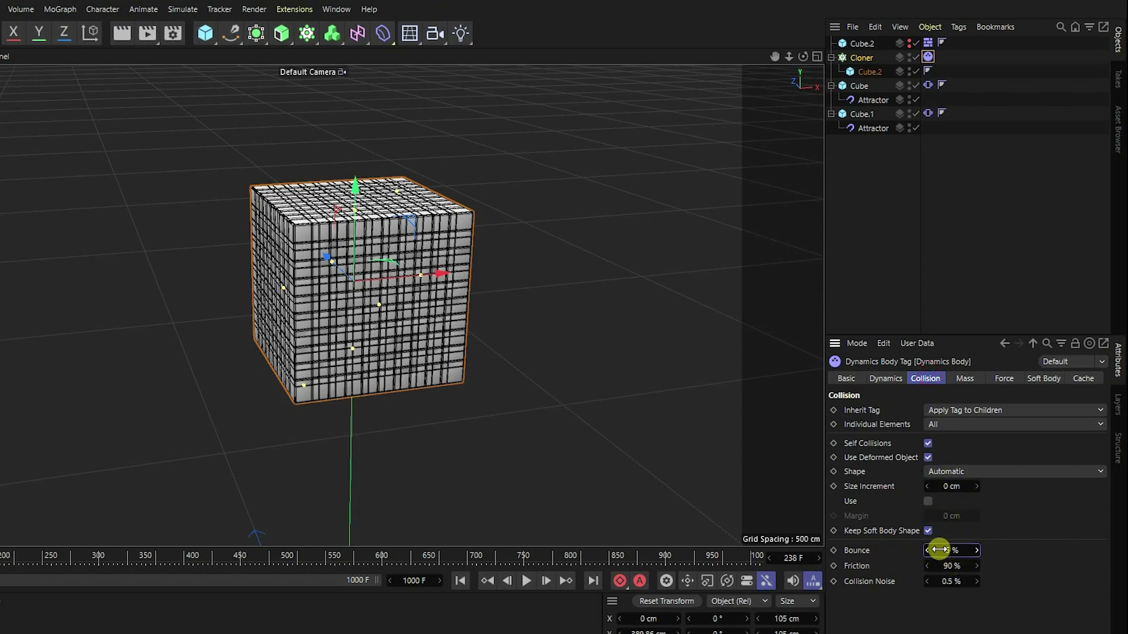
pyautogui.press('Tab')
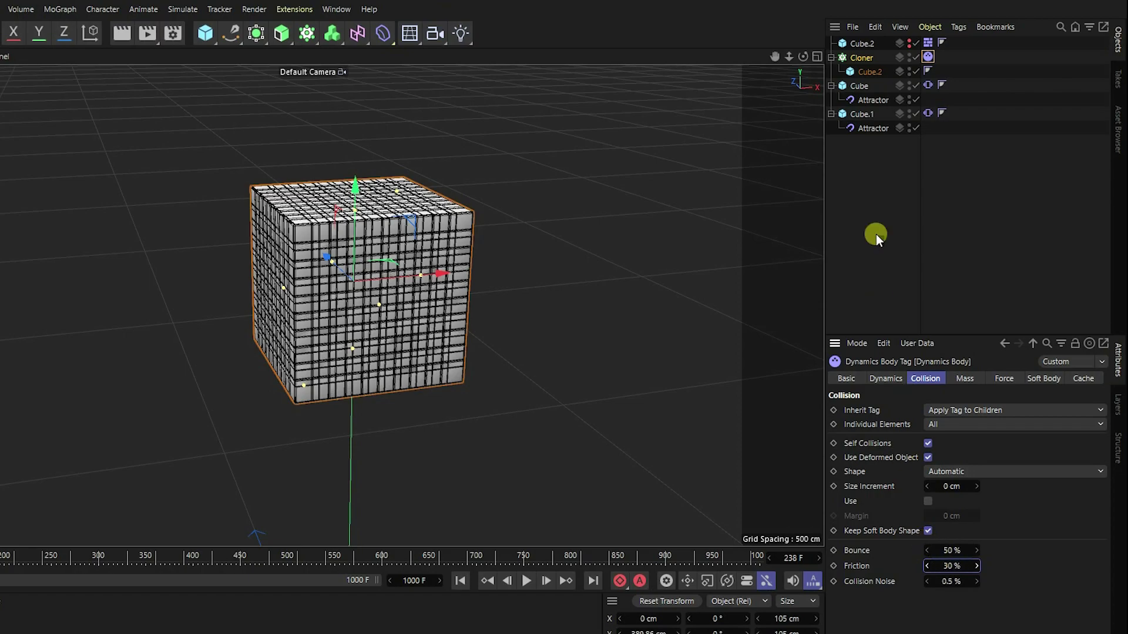
# Step: Add a Collider Body tag with 50% bounce and 30% friction to the first vibrating cube and copy it to the second
pyautogui.click(858, 86)
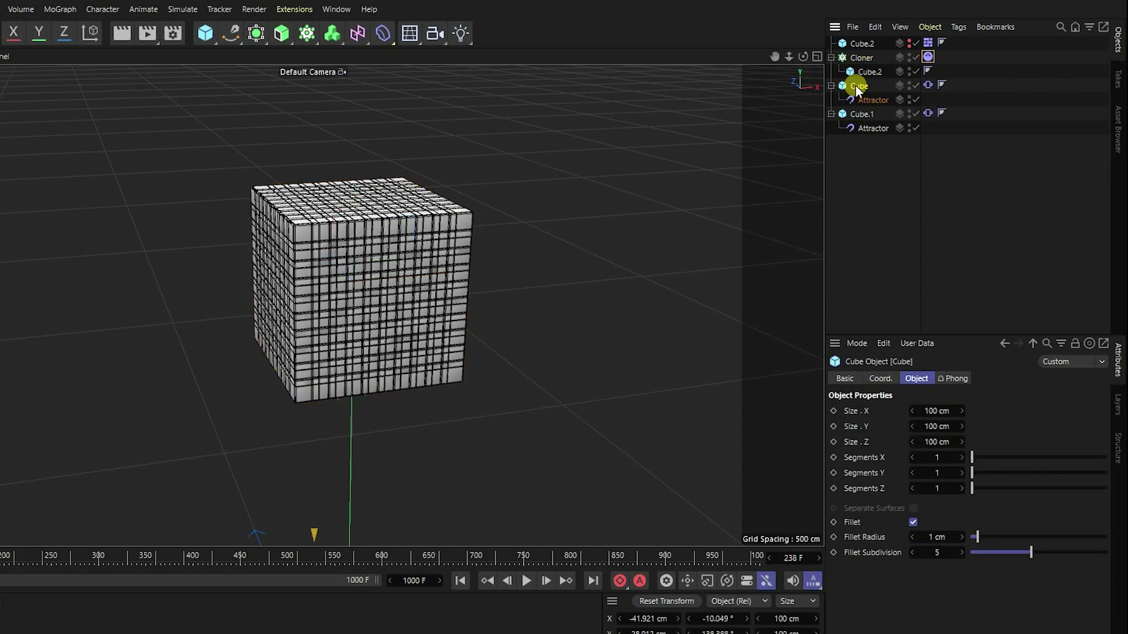
pyautogui.scroll(-5, 350, 214)
pyautogui.scroll(2, 360, 368)
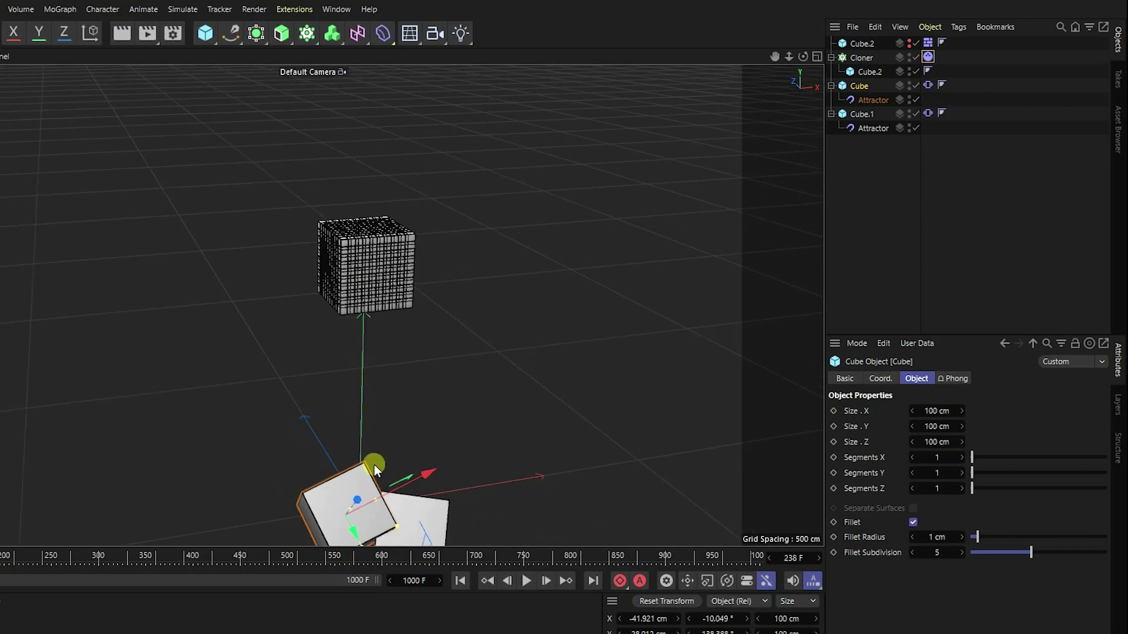
pyautogui.scroll(5, 371, 487)
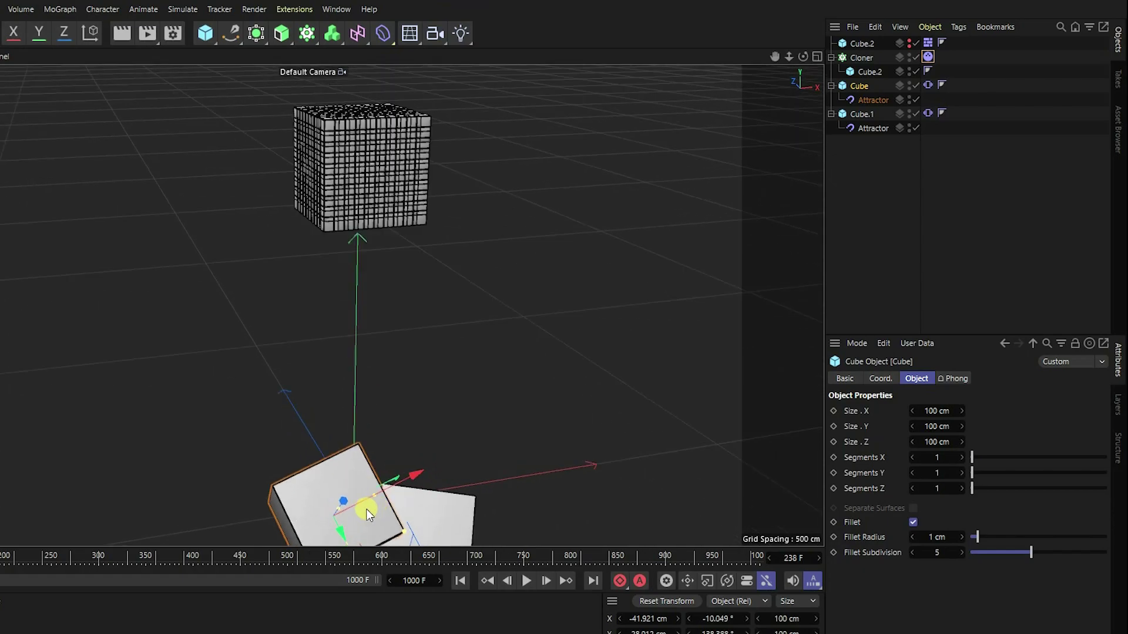
pyautogui.rightClick(859, 87)
pyautogui.moveTo(908, 174)
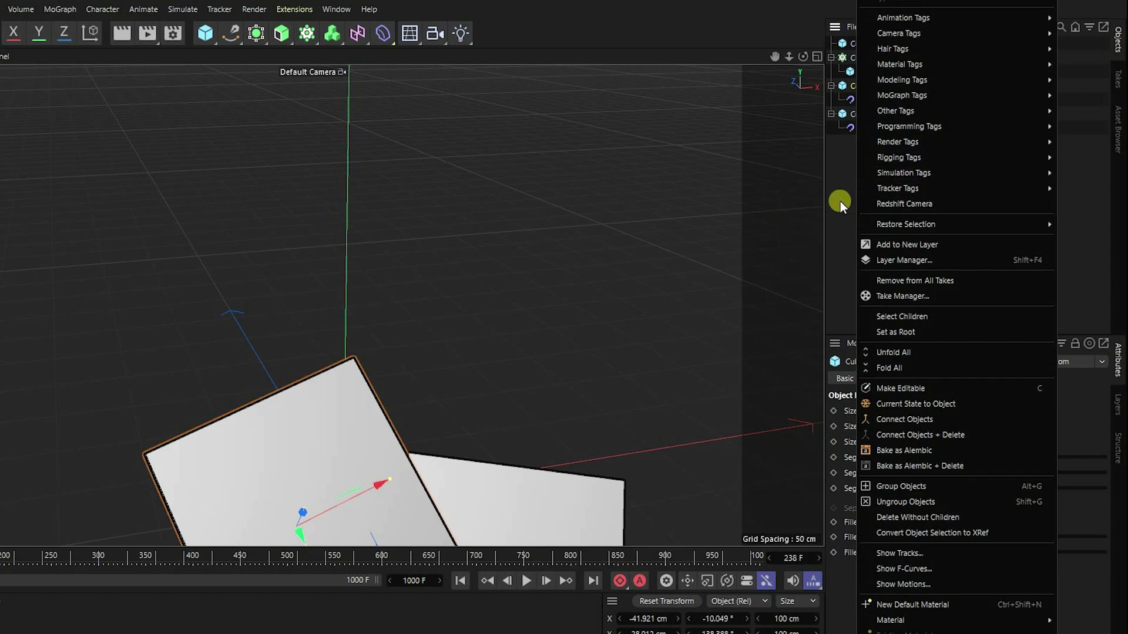
pyautogui.click(820, 202)
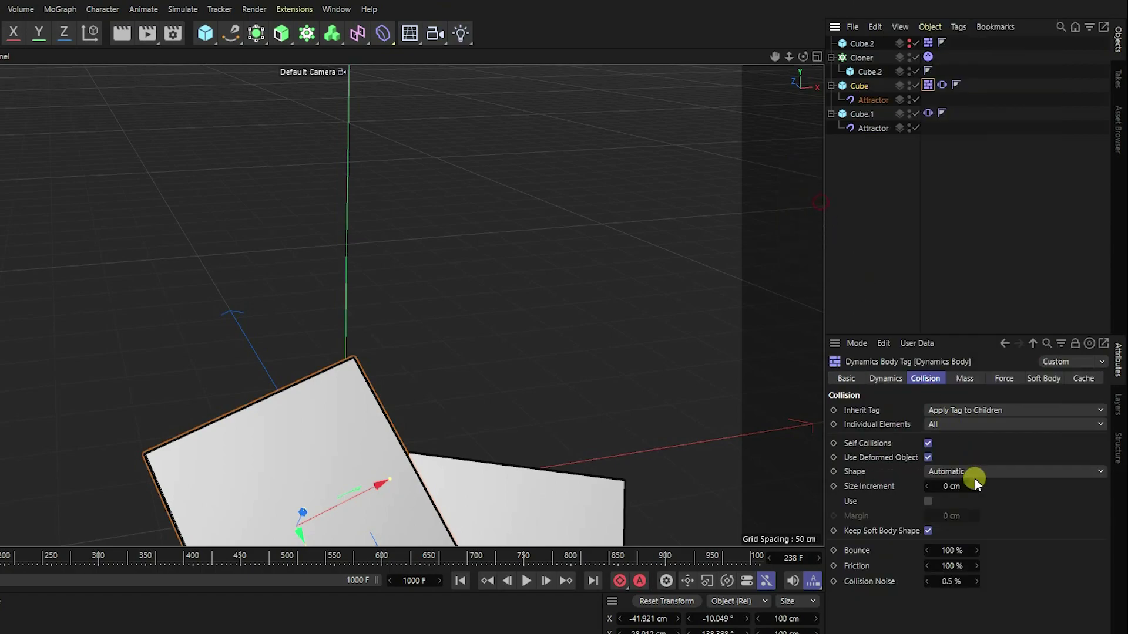
pyautogui.click(948, 569)
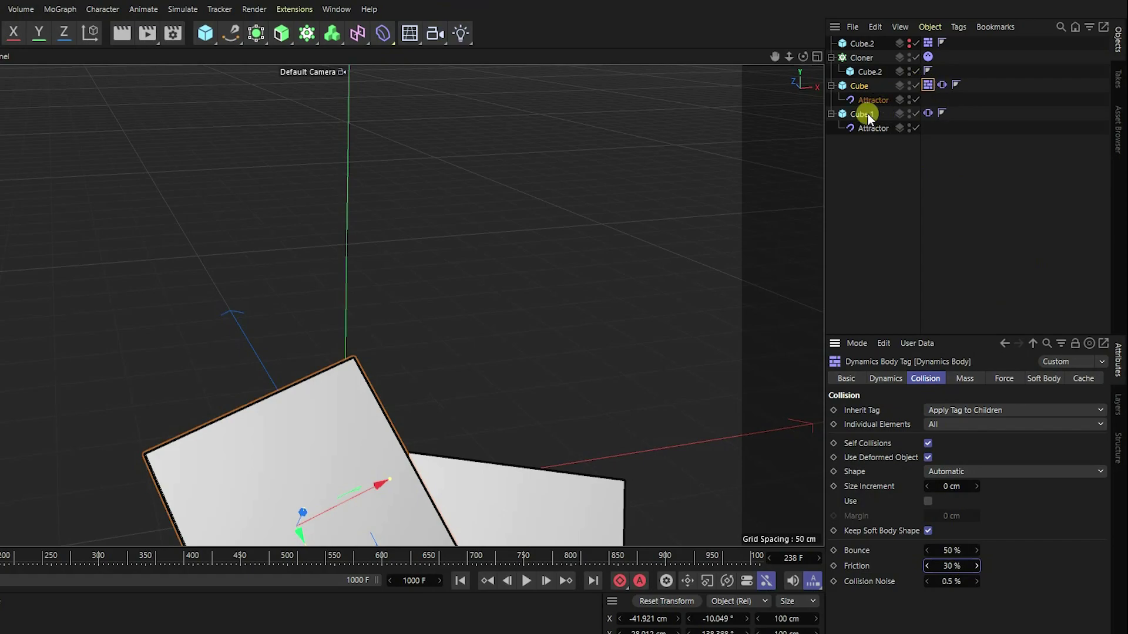
pyautogui.keyDown('ctrl'); pyautogui.moveTo(928, 86); pyautogui.dragTo(950, 115); pyautogui.keyUp('ctrl')
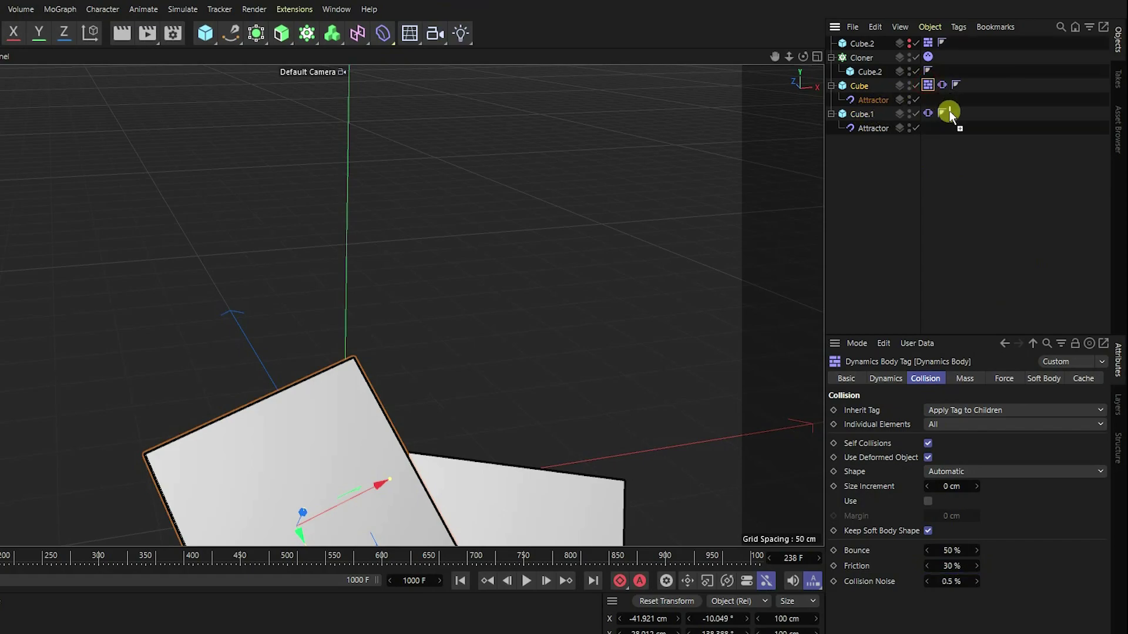
# Step: Play the simulation from the start to check how the small cubes behave around the two vibrating cubes, and rewind it
pyautogui.scroll(-5, 396, 199)
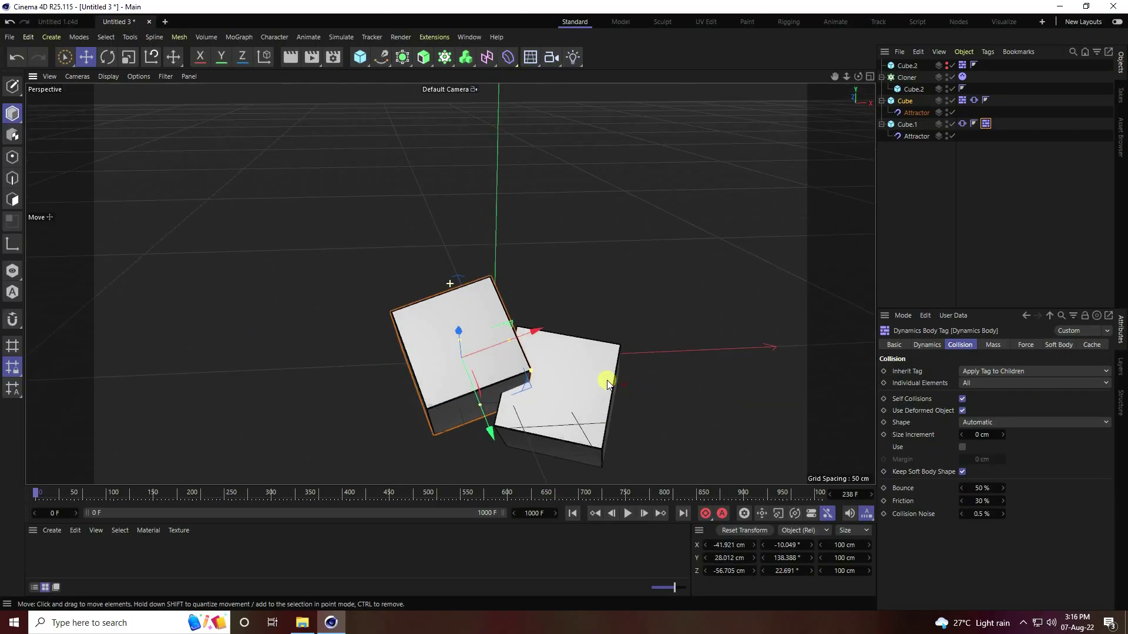
pyautogui.keyDown('alt'); pyautogui.moveTo(501, 418); pyautogui.dragTo(457, 297); pyautogui.keyUp('alt')
pyautogui.keyDown('alt'); pyautogui.moveTo(570, 276); pyautogui.dragTo(576, 273); pyautogui.keyUp('alt')
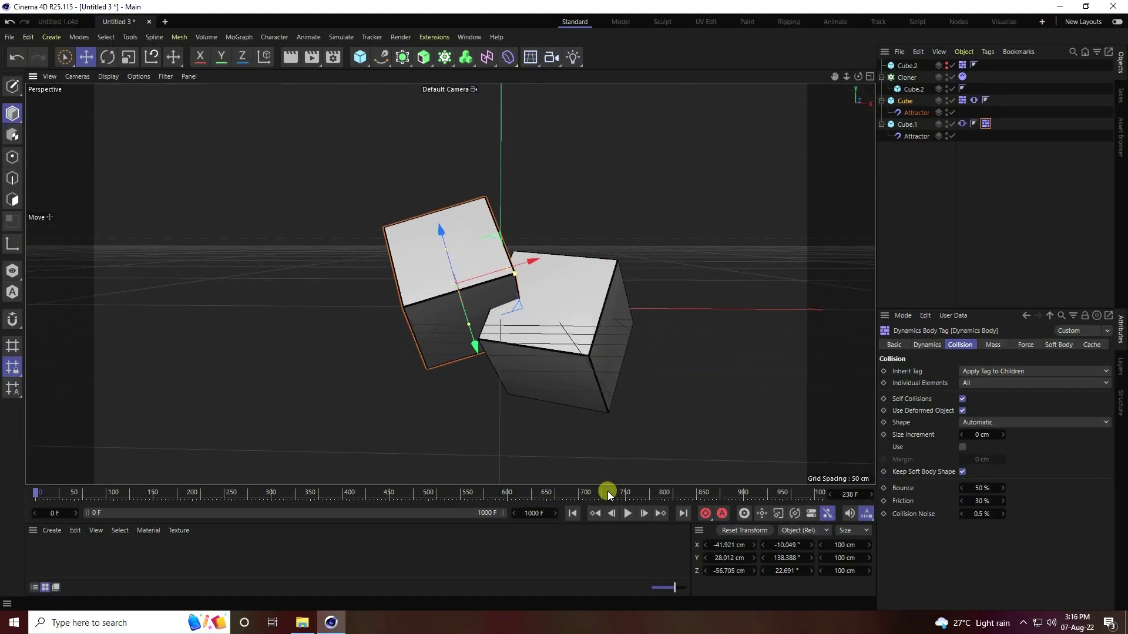
pyautogui.click(625, 515)
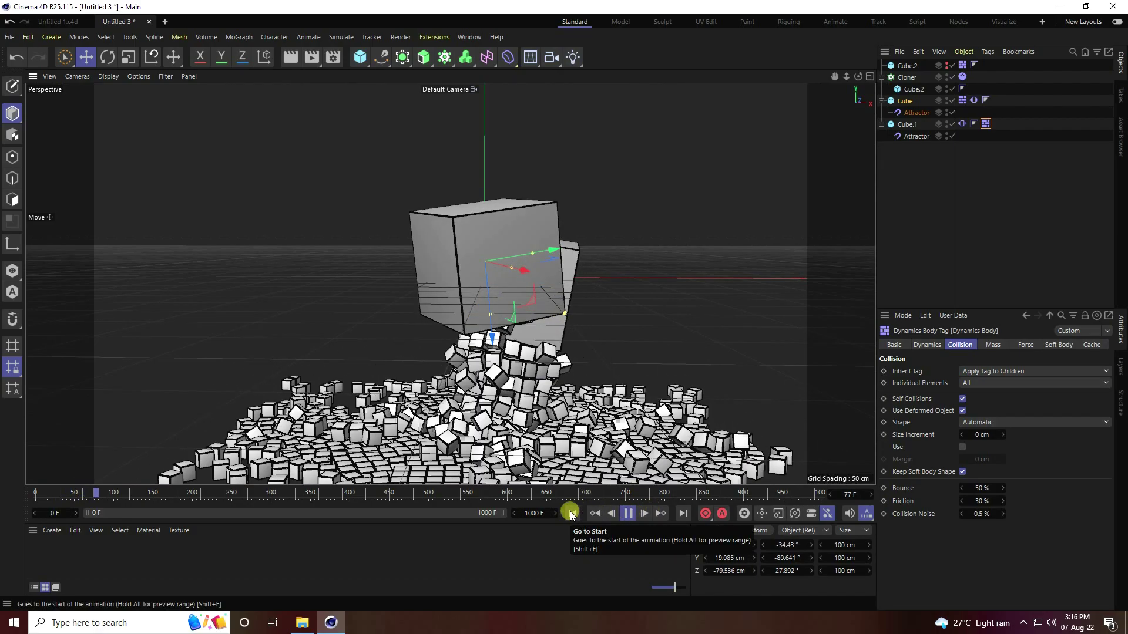
pyautogui.click(569, 515)
pyautogui.click(630, 514)
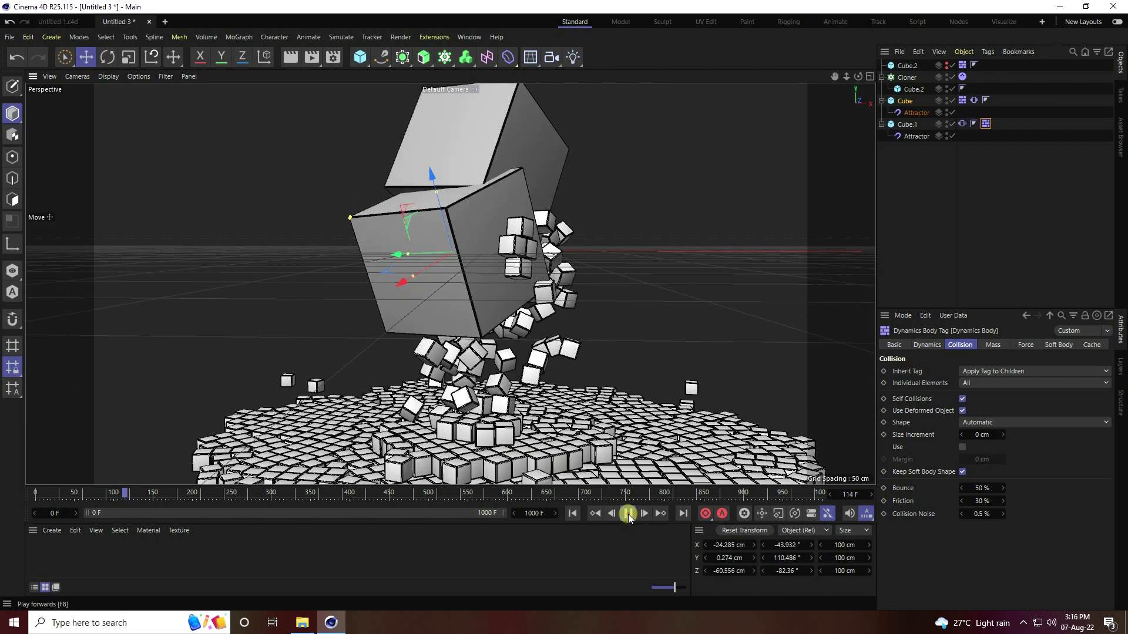
pyautogui.click(628, 513)
pyautogui.click(572, 514)
# Step: Set the gravity in the project's dynamics settings to 200 cm
pyautogui.click(902, 315)
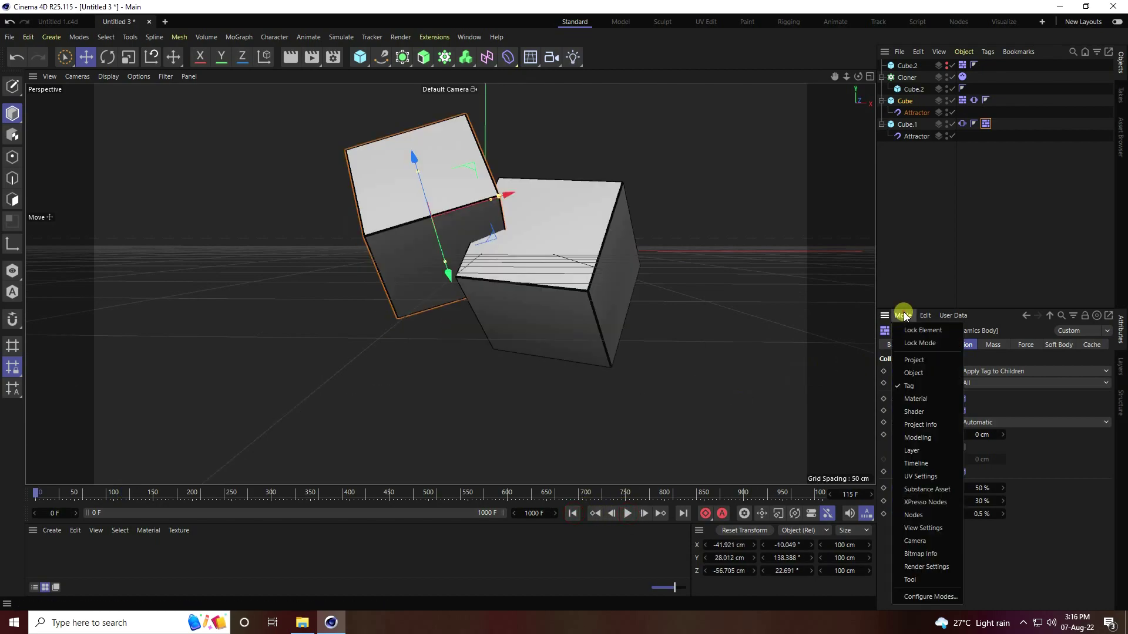
pyautogui.click(922, 361)
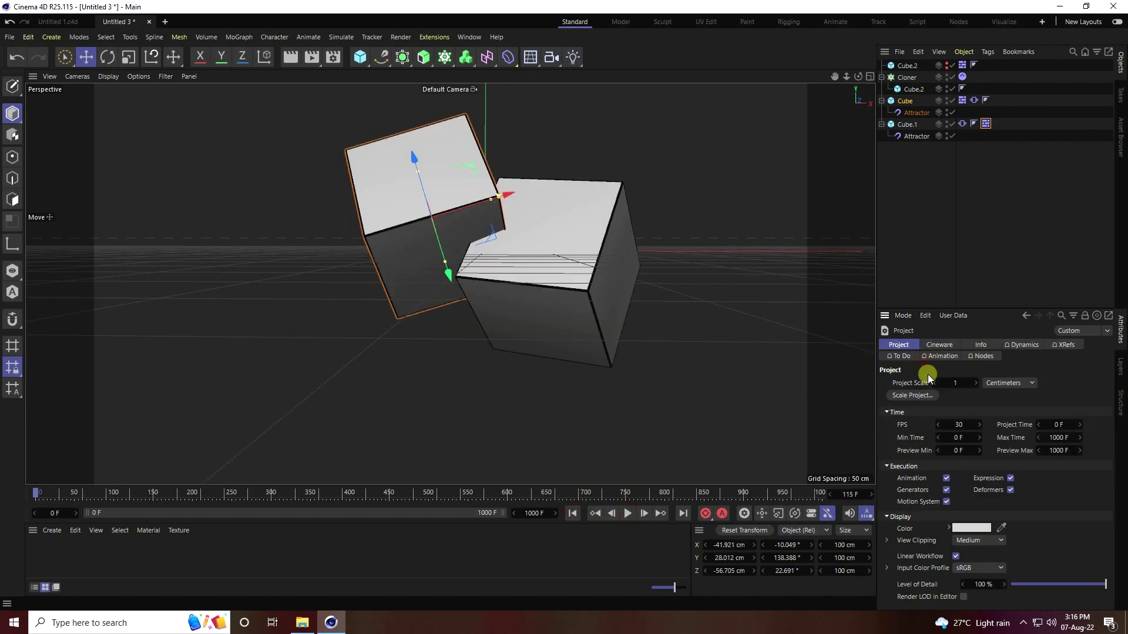
pyautogui.click(1021, 346)
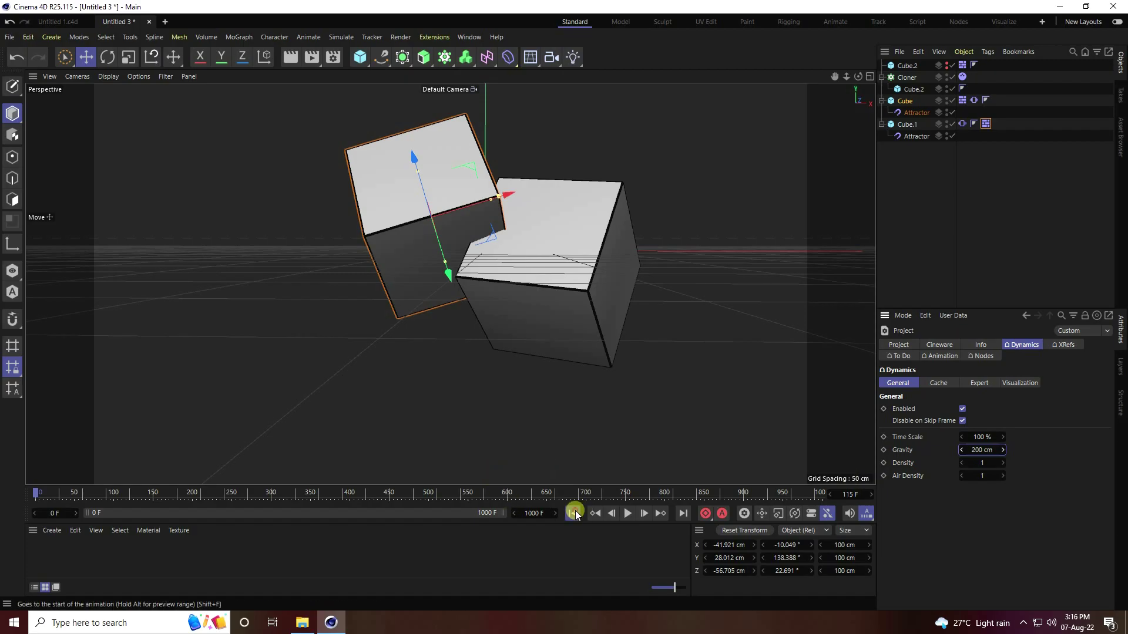
# Step: Play the simulation to check the effect of the changed gravity on the small cubes, and return to the first frame
pyautogui.click(624, 513)
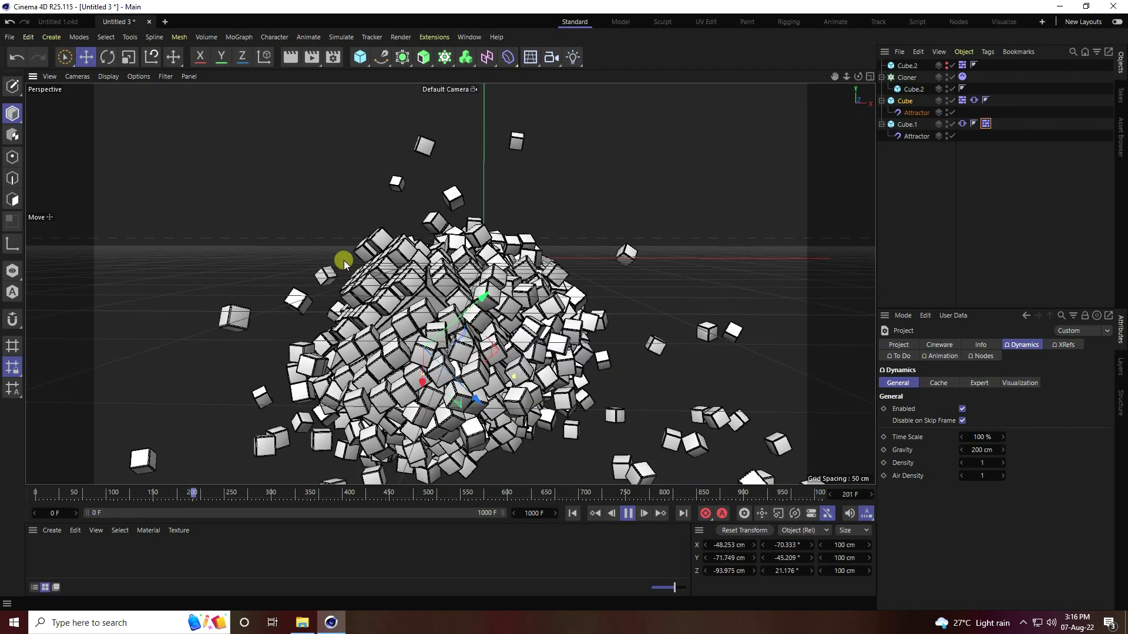
pyautogui.click(629, 513)
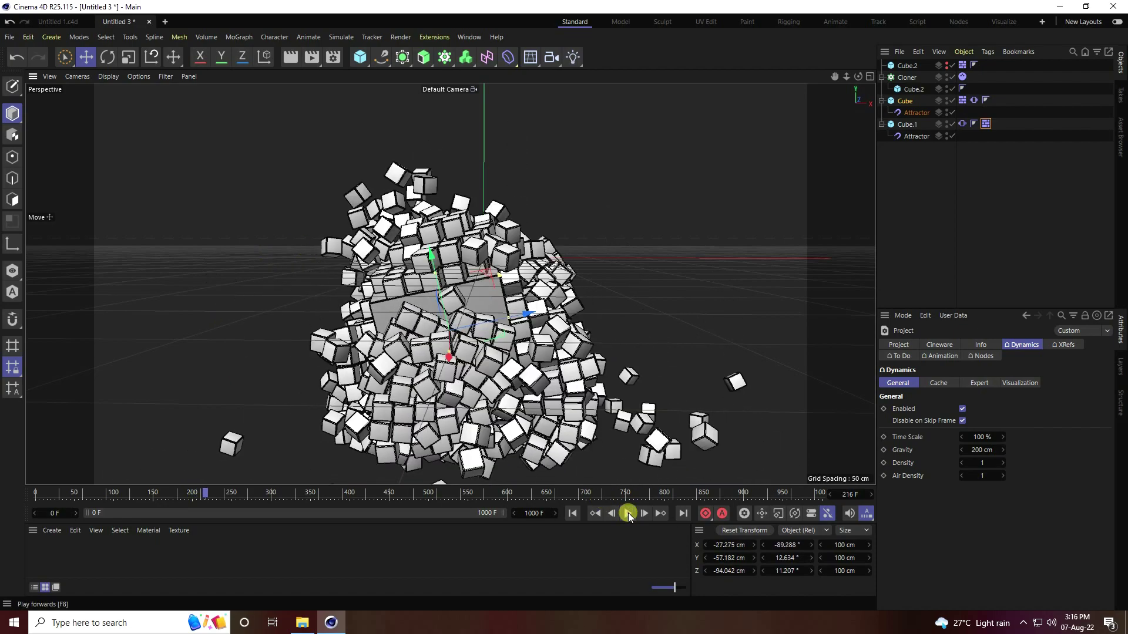
pyautogui.click(574, 513)
# Step: Add a Turbulence force with a strength of 30 cm and a scale of 10%, and preview its effect in the simulation
pyautogui.click(907, 103)
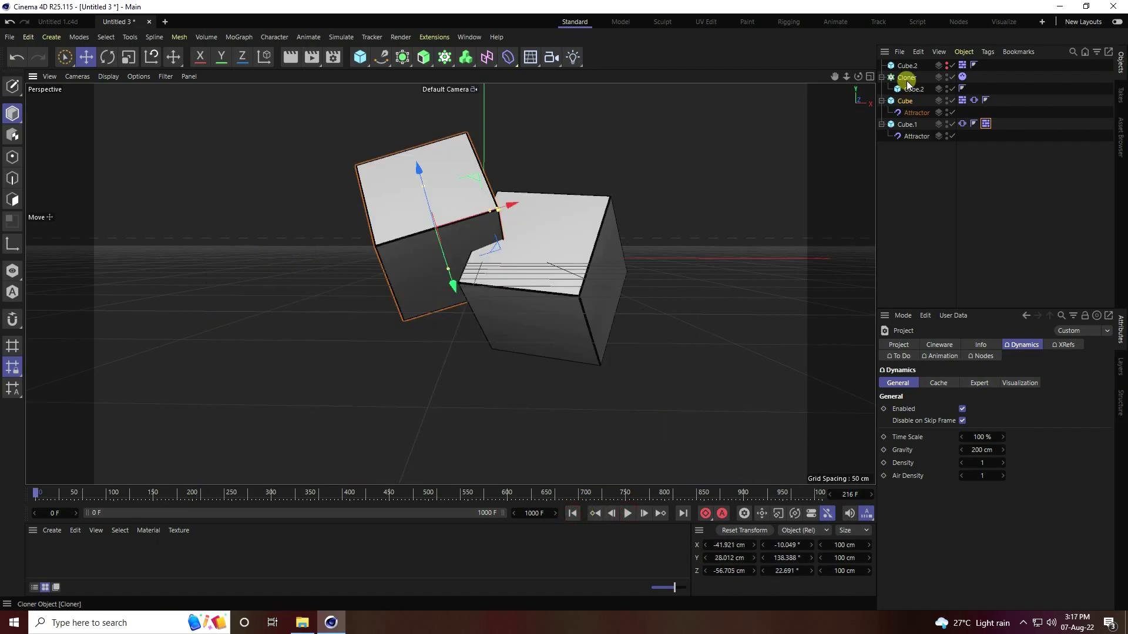
pyautogui.click(906, 80)
pyautogui.click(341, 36)
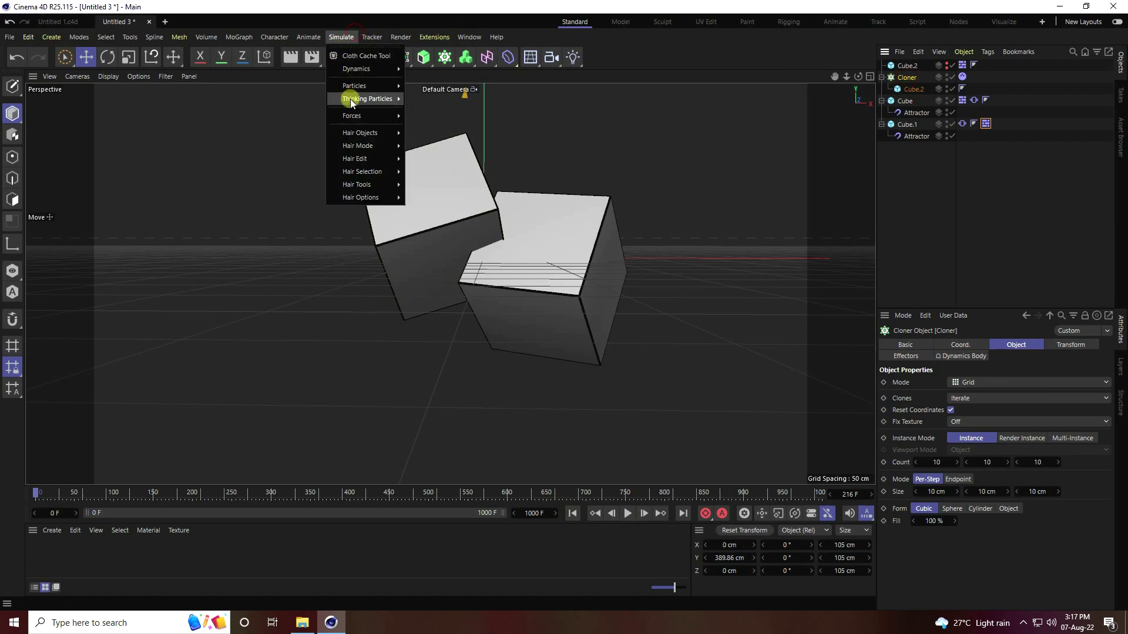
pyautogui.moveTo(353, 117)
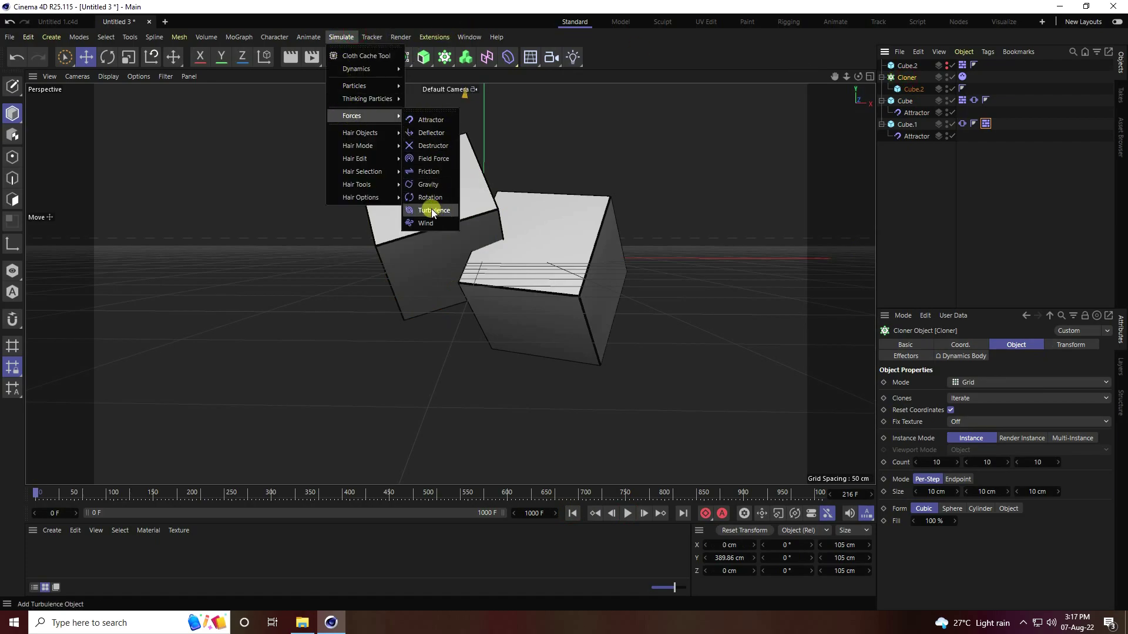
pyautogui.click(432, 211)
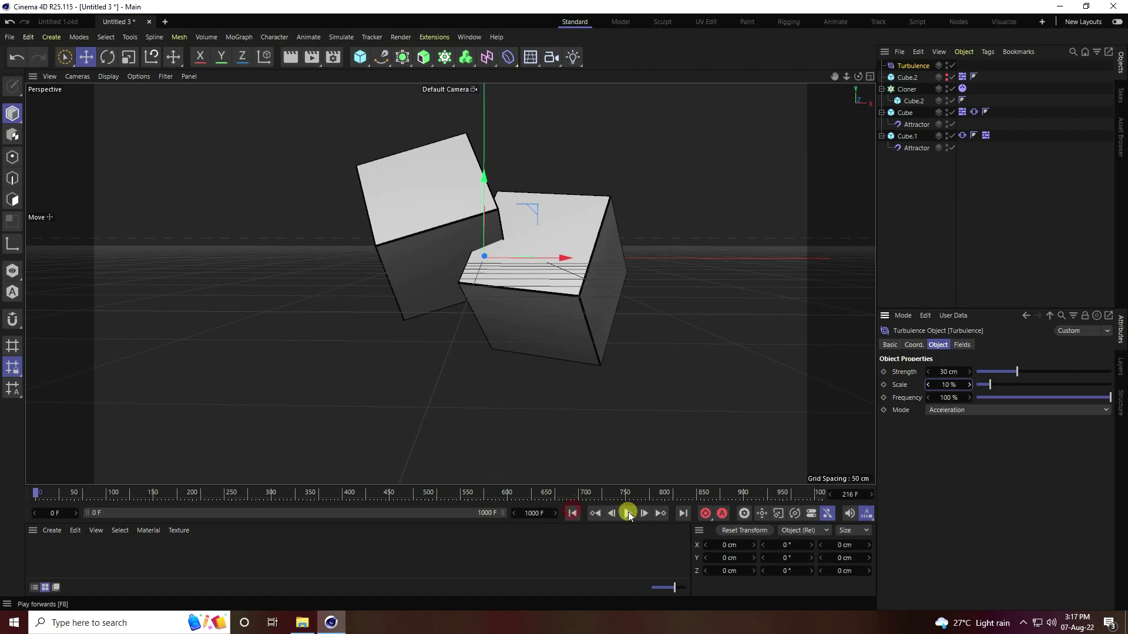
pyautogui.click(628, 513)
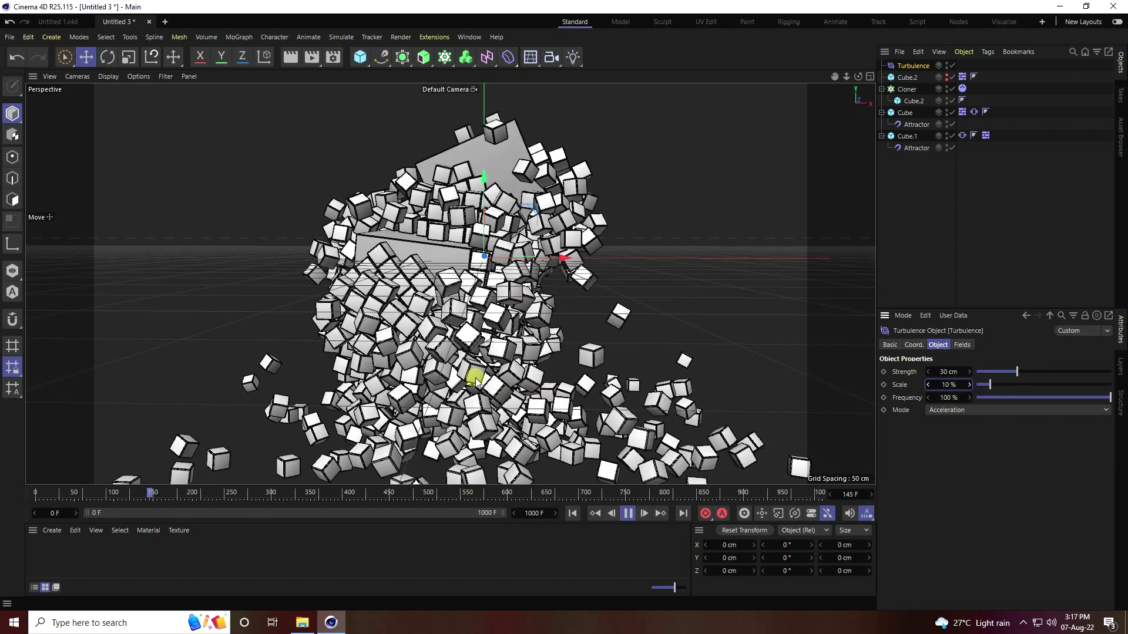
pyautogui.click(626, 514)
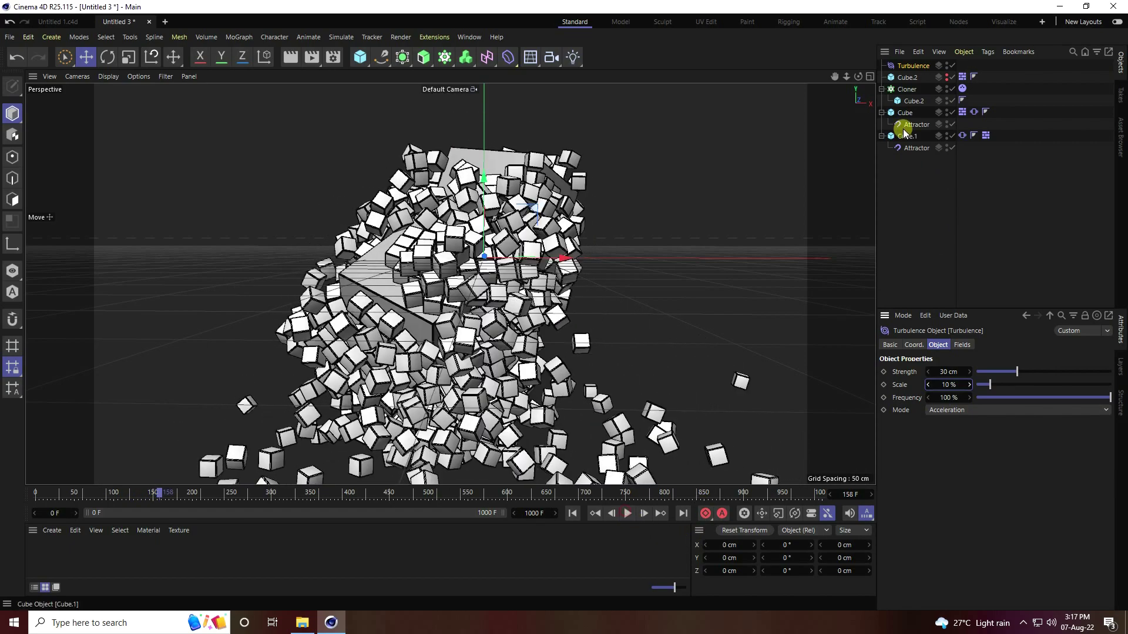
# Step: Add a Wind force and move it along the negative X axis to about -320 cm, beside the cube pile
pyautogui.click(903, 90)
pyautogui.click(339, 36)
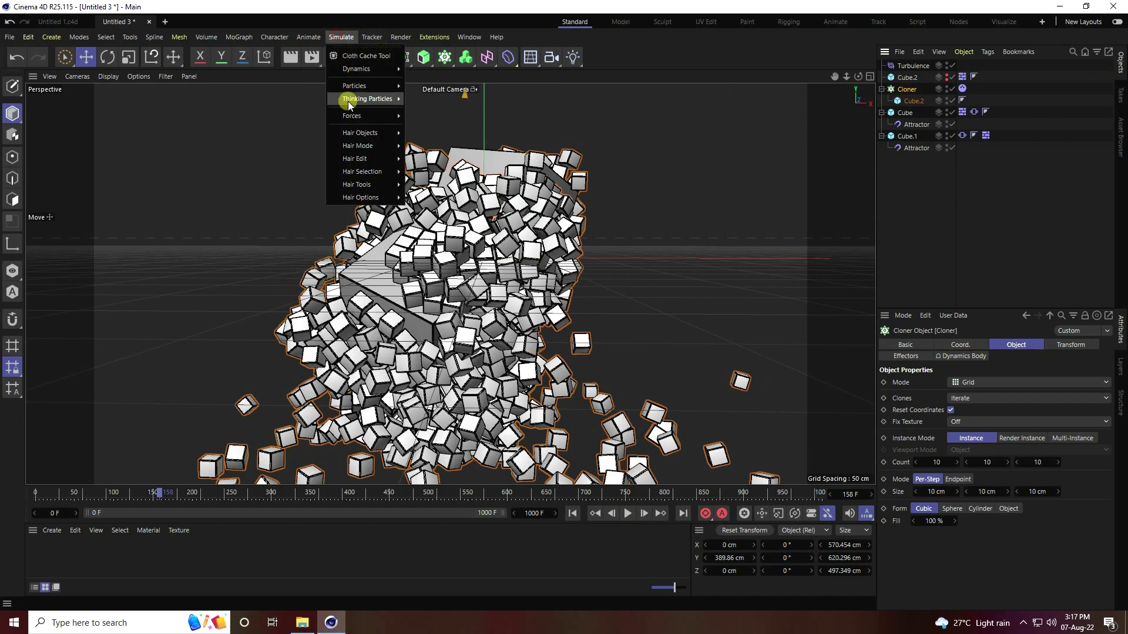
pyautogui.moveTo(352, 116)
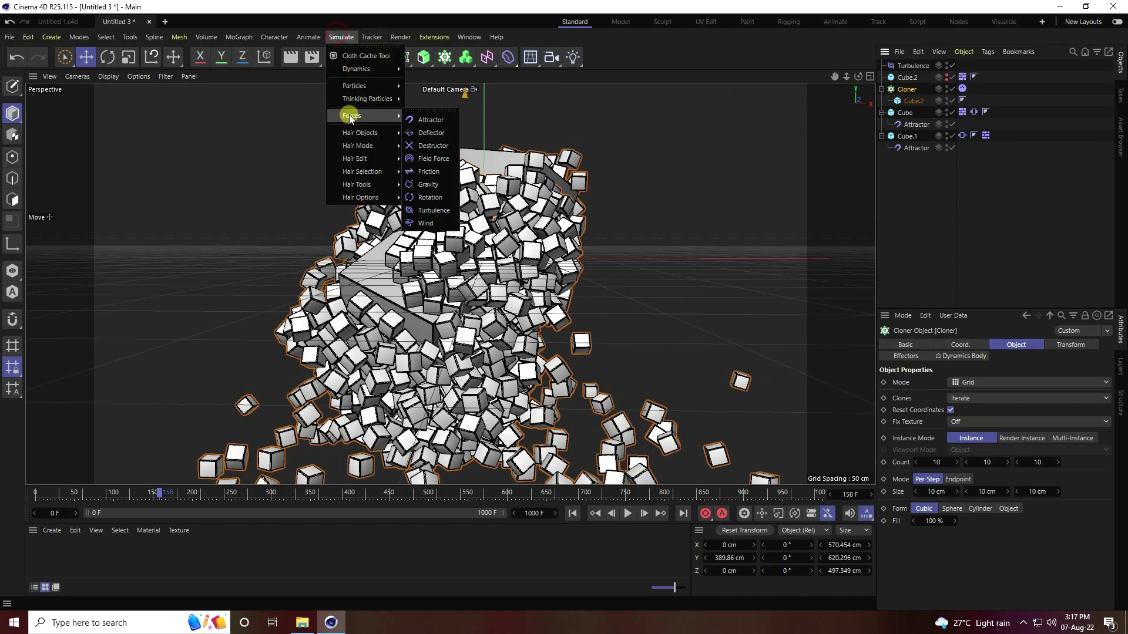
pyautogui.click(428, 224)
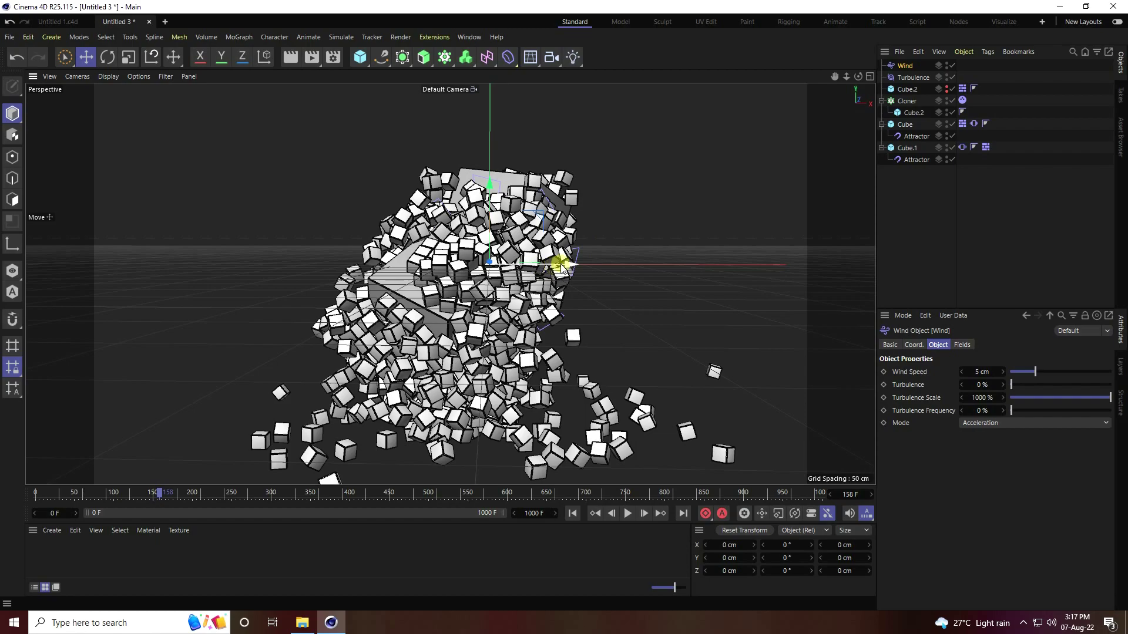
pyautogui.moveTo(562, 267); pyautogui.dragTo(94, 263)
# Step: Rotate the Wind object to a heading of -90° and show its object properties
pyautogui.click(101, 58)
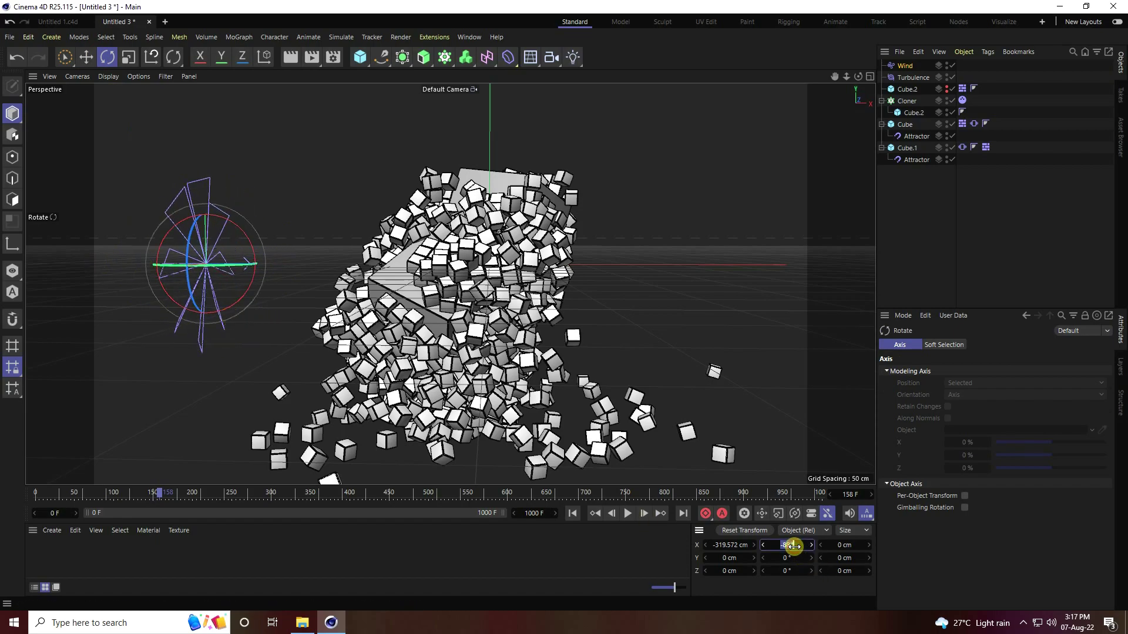
pyautogui.click(792, 545)
pyautogui.write('-90')
pyautogui.press('Return')
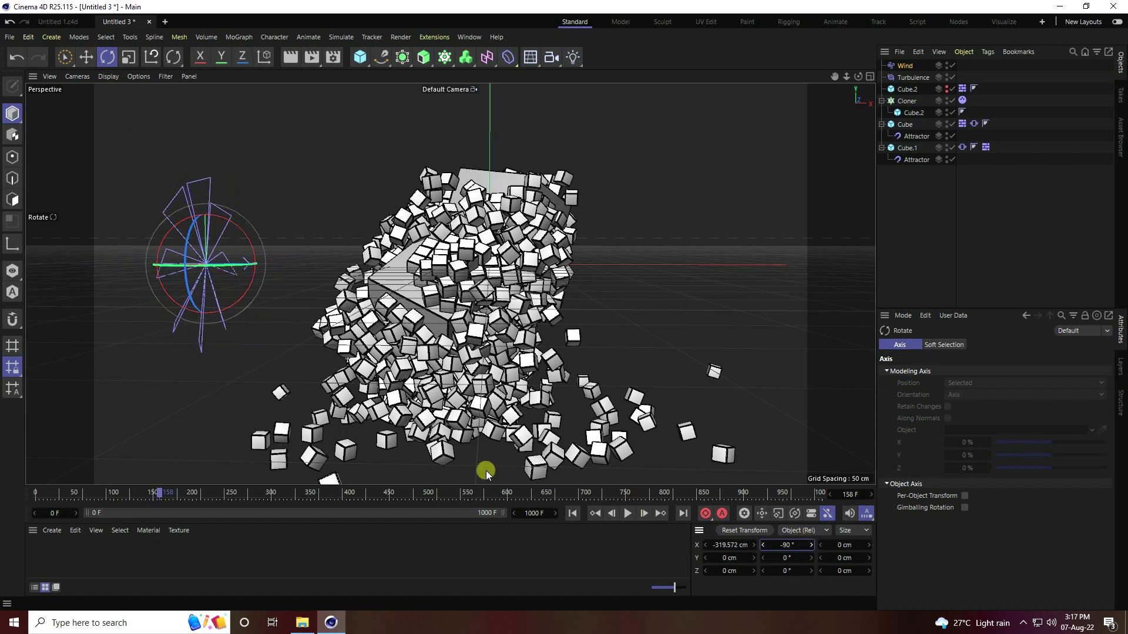
pyautogui.click(84, 54)
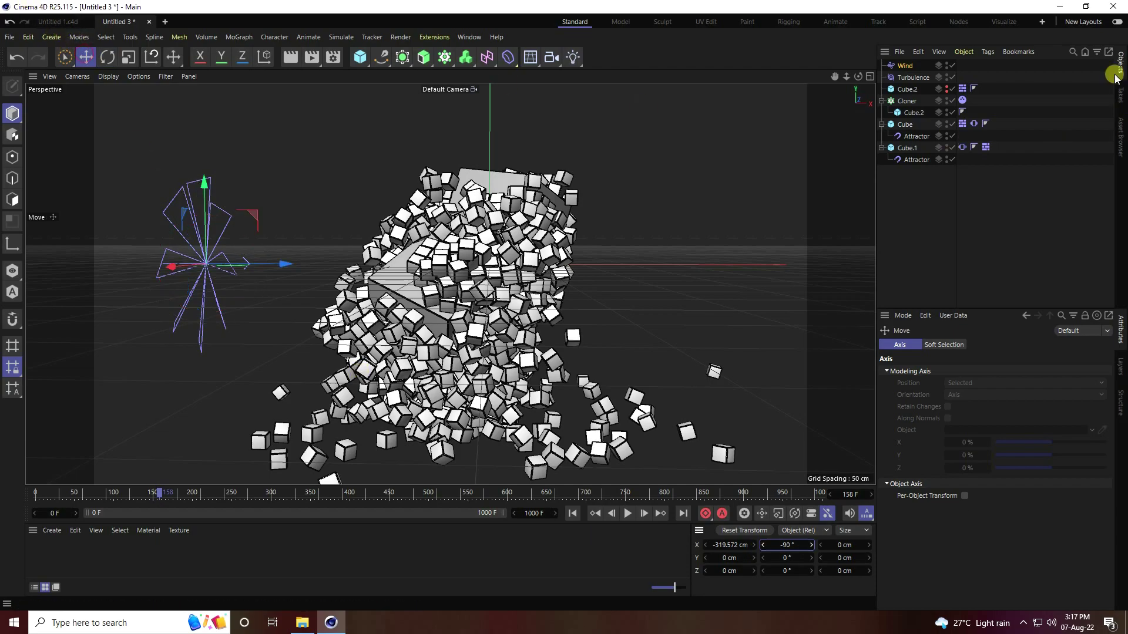
pyautogui.click(903, 66)
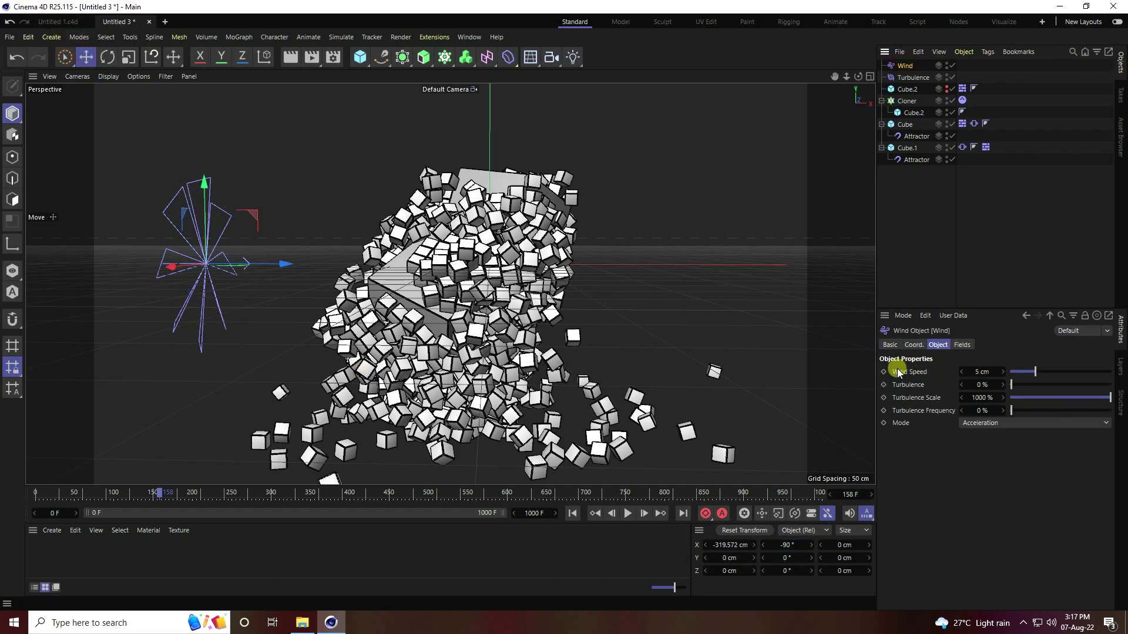
# Step: Set the Wind object's wind speed to 10 cm and raise its turbulence slightly
pyautogui.click(983, 379)
pyautogui.write('10')
pyautogui.press('Tab')
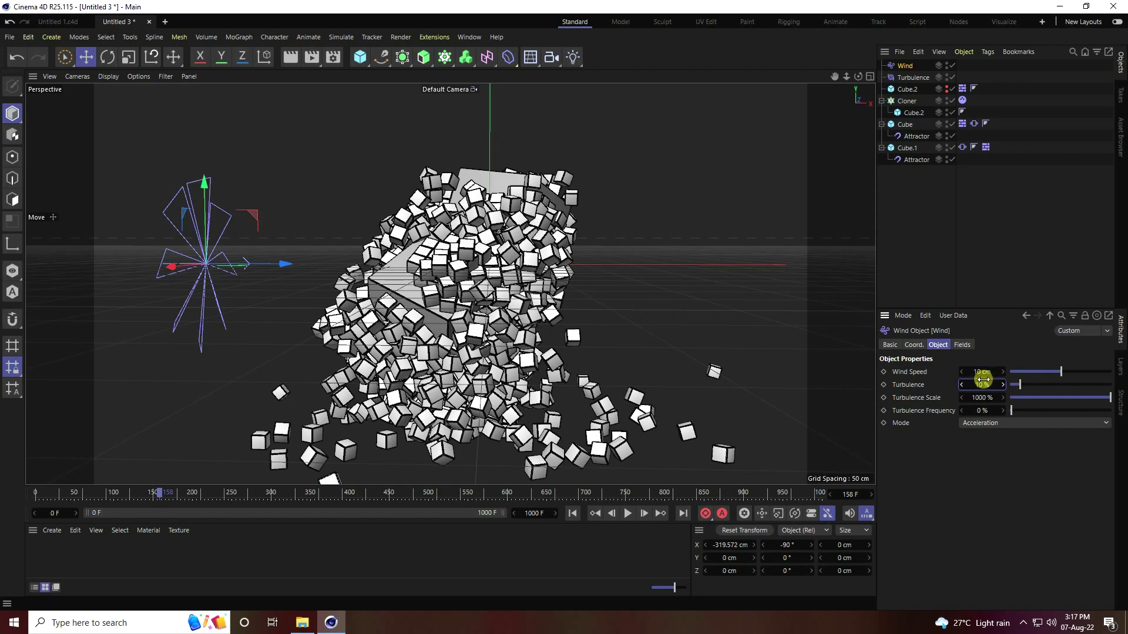
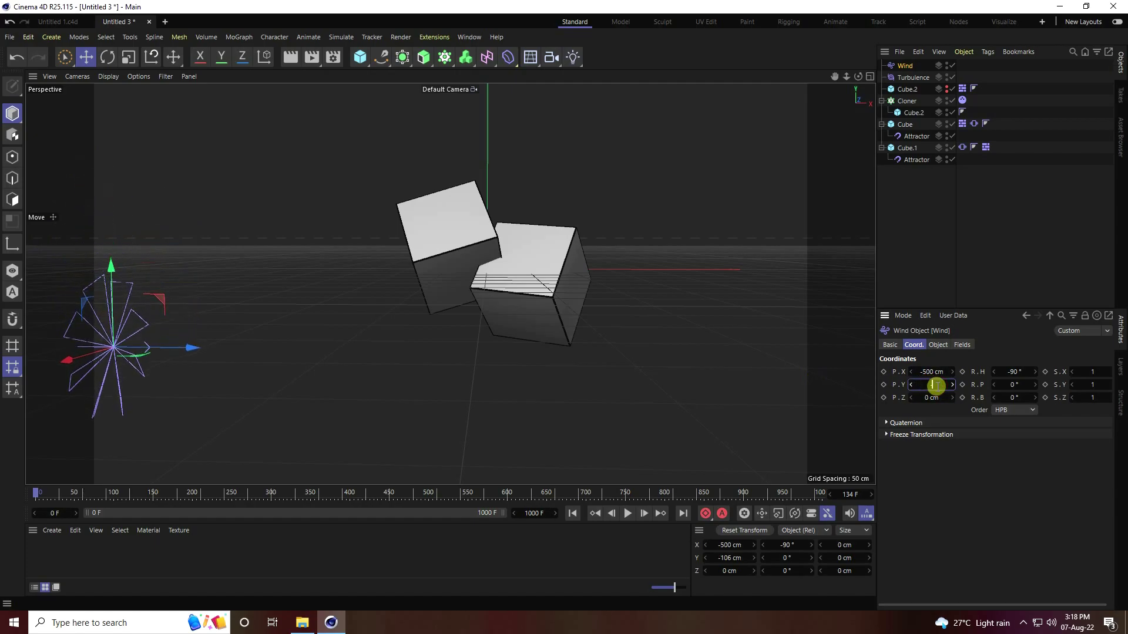
# Step: Keyframe the Wind object's Y position at -100 cm on frame 0 and at 200 cm on frame 200
pyautogui.press('Return')
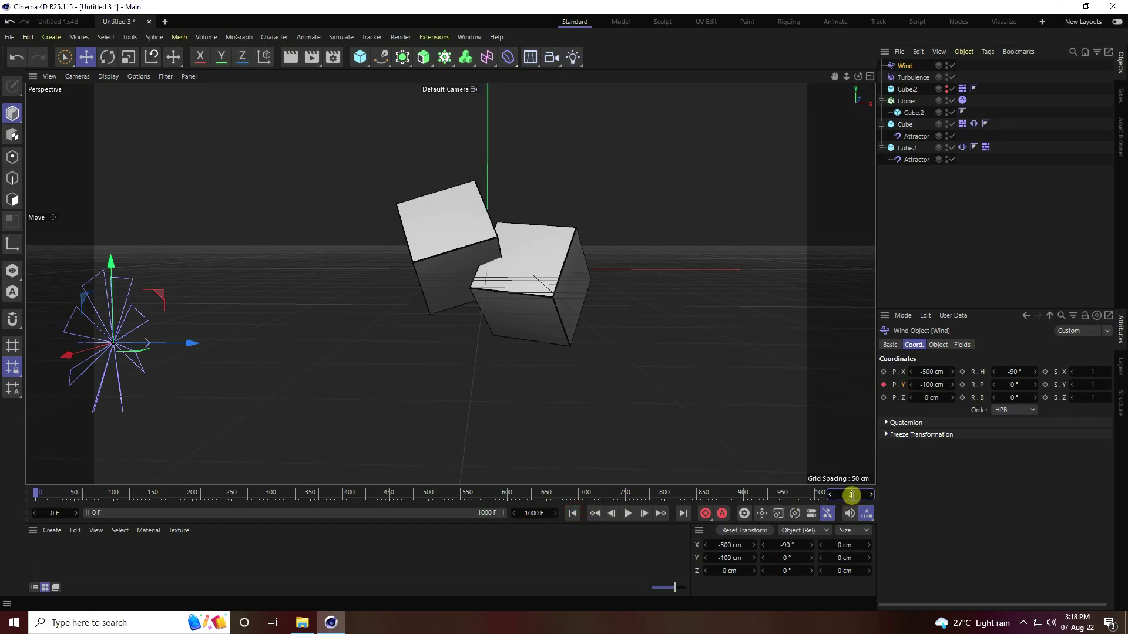
pyautogui.write('00')
pyautogui.press('Return')
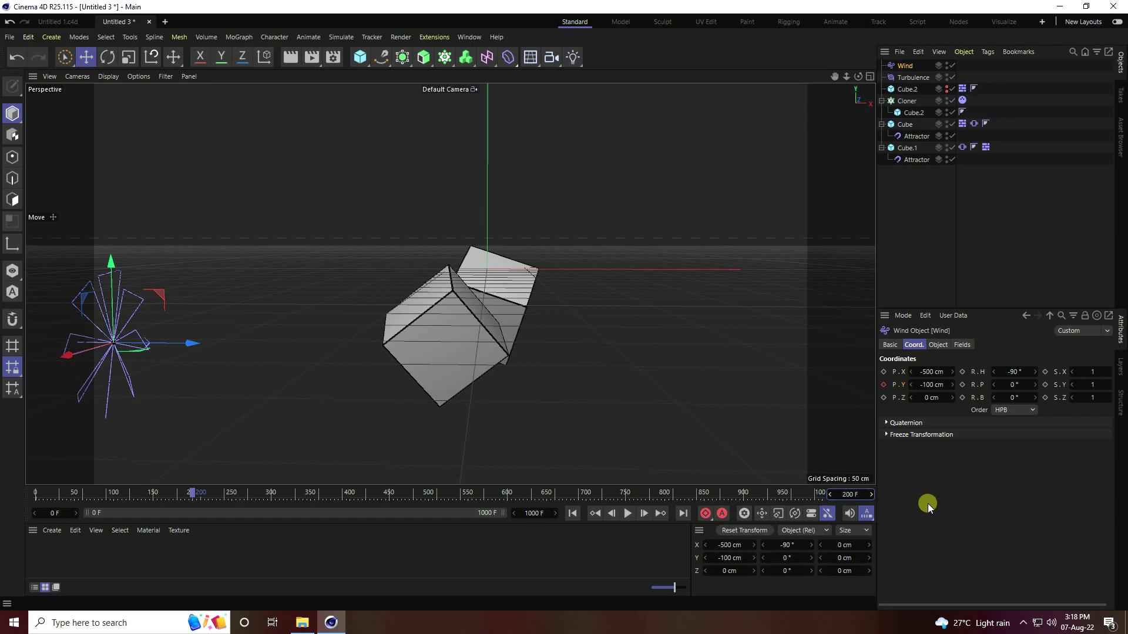
pyautogui.moveTo(923, 384); pyautogui.dragTo(918, 383)
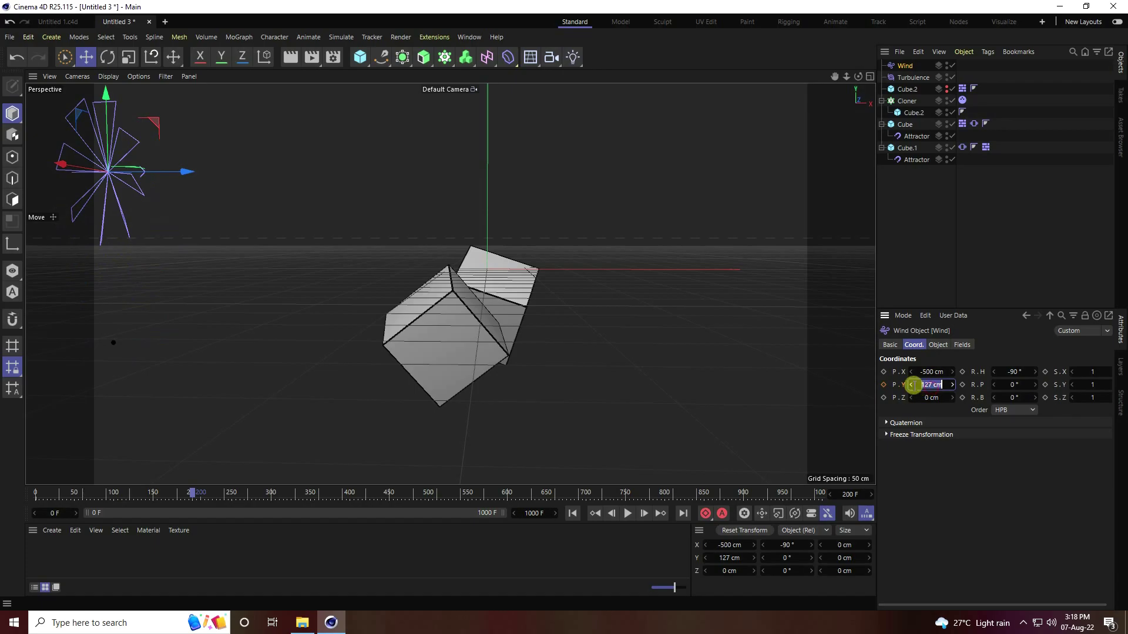
pyautogui.press('Return')
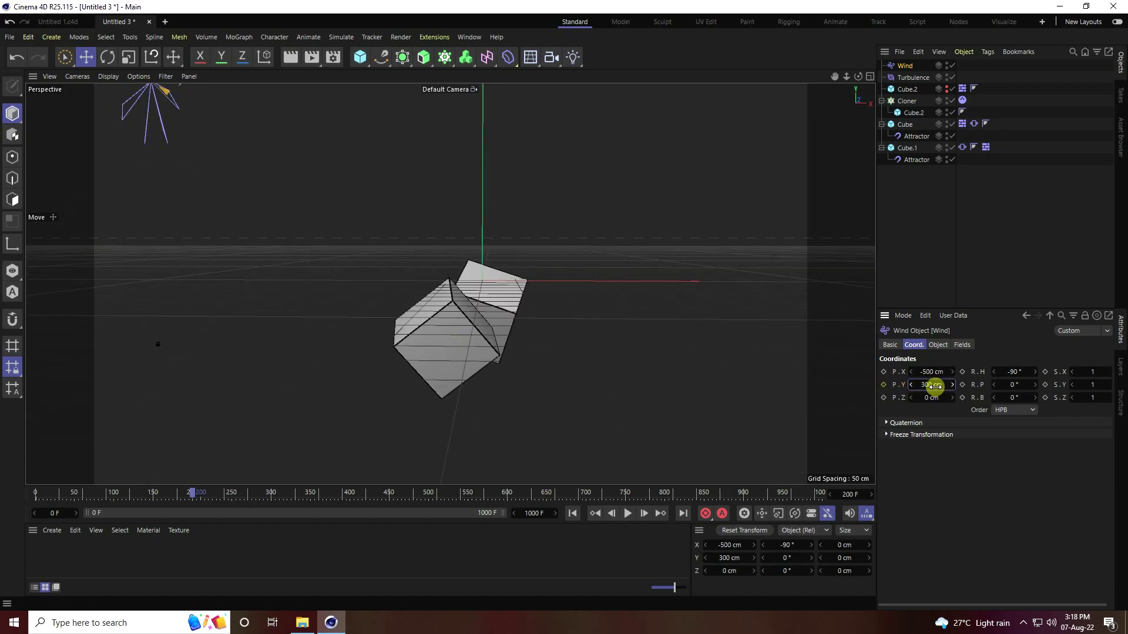
pyautogui.press('Return')
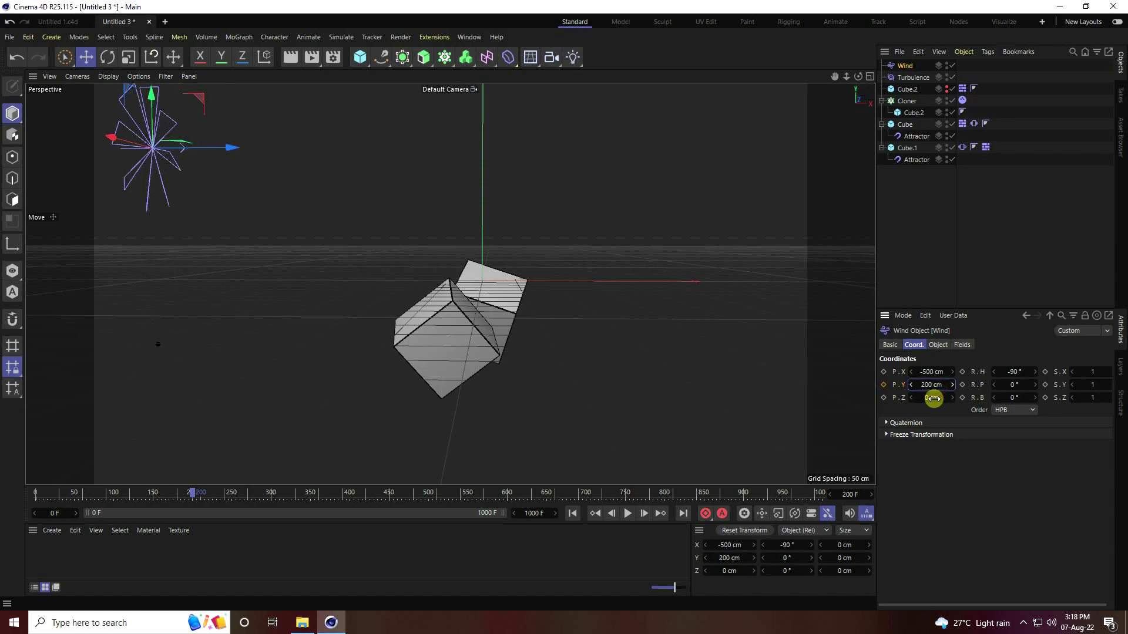
pyautogui.click(884, 385)
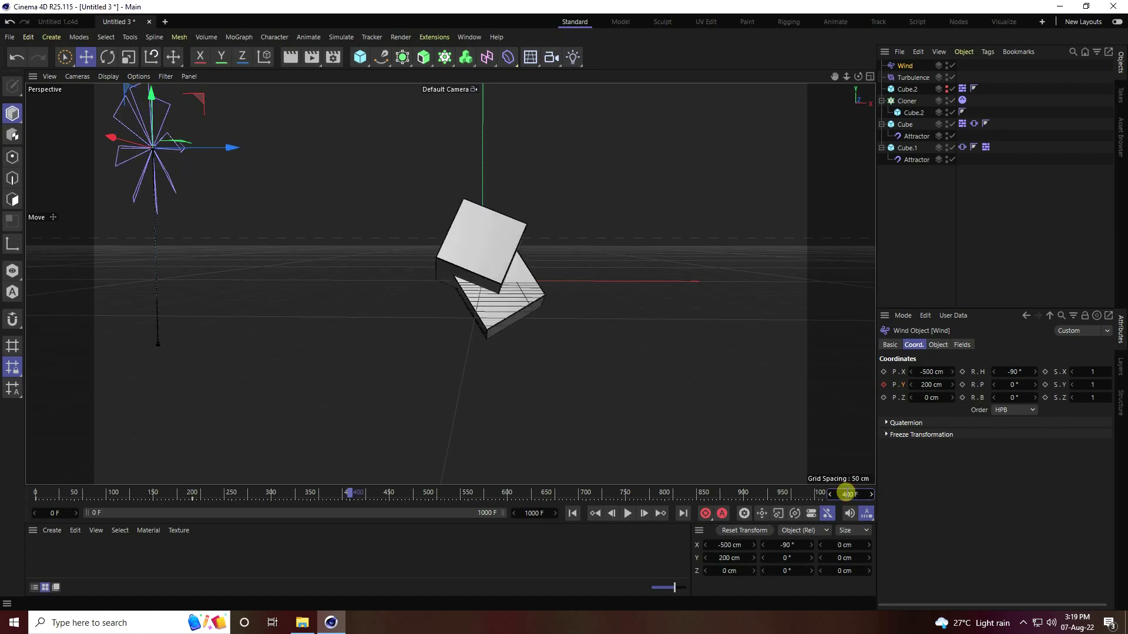
# Step: Keyframe the Wind object's Y position at -100 cm on frame 400 and at 200 cm on frame 600
pyautogui.moveTo(933, 383); pyautogui.dragTo(925, 385)
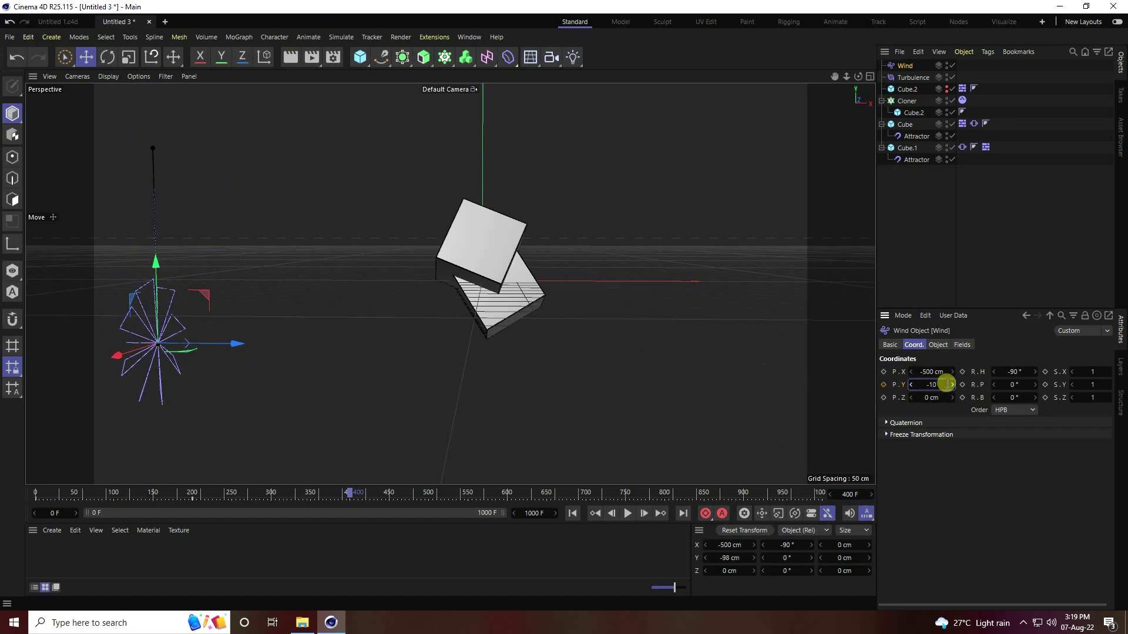
pyautogui.click(883, 385)
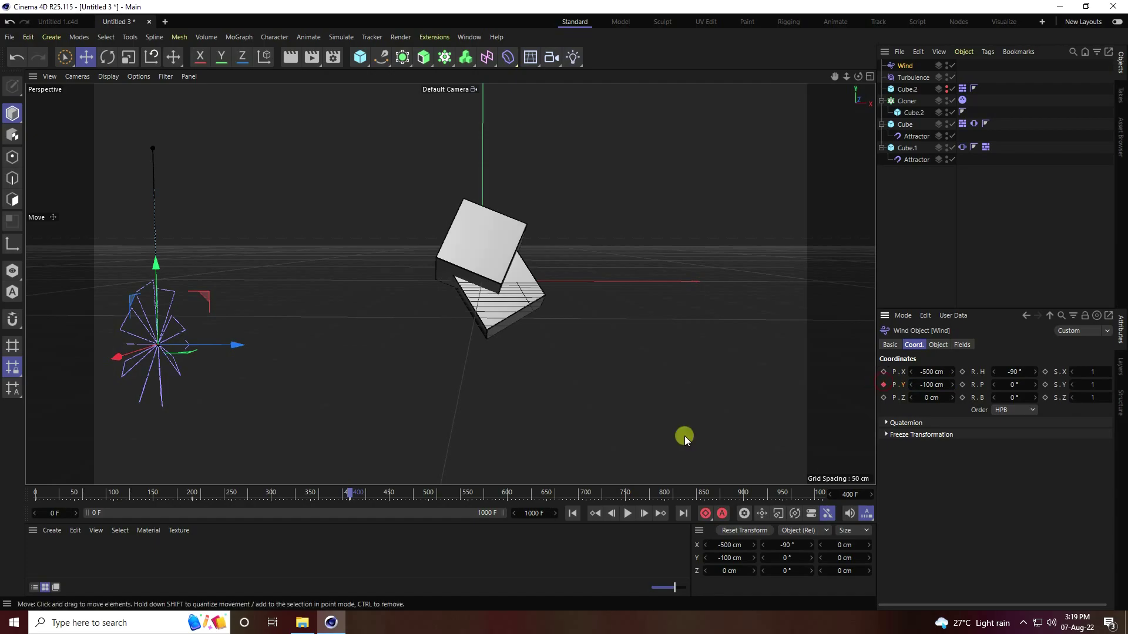
pyautogui.click(507, 494)
pyautogui.write('600')
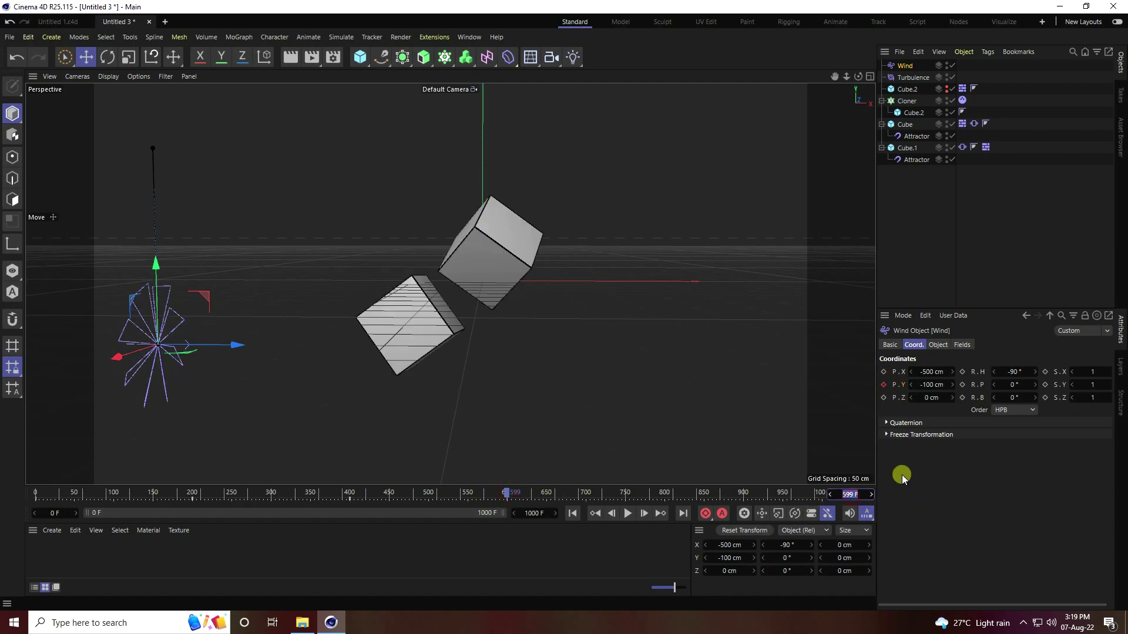
pyautogui.press('Return')
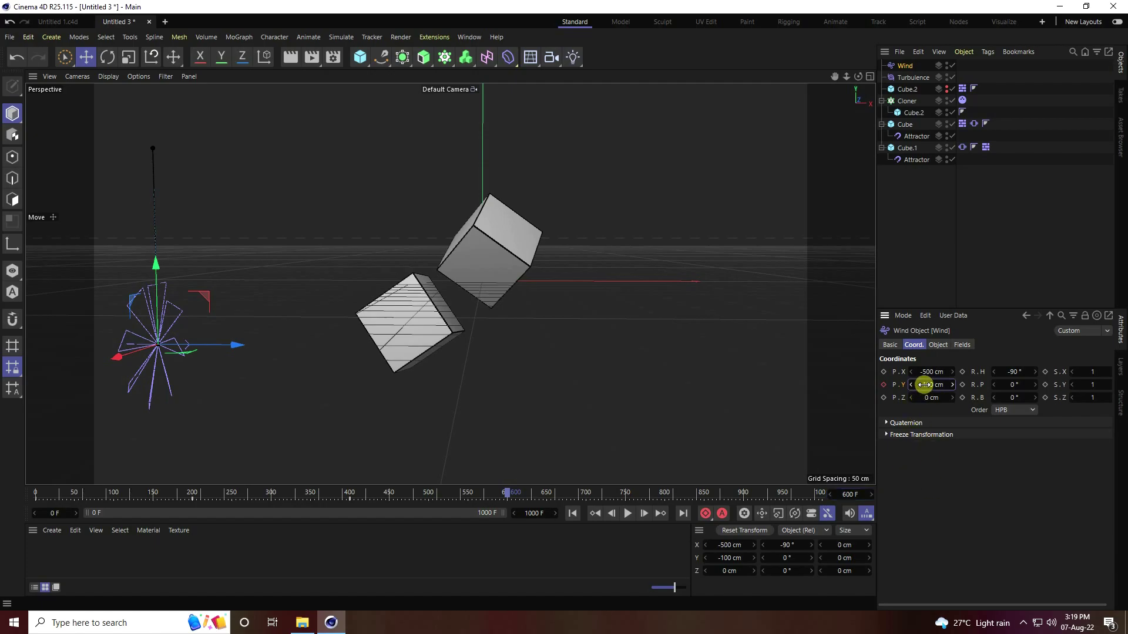
pyautogui.click(923, 386)
pyautogui.write('200')
pyautogui.press('Return')
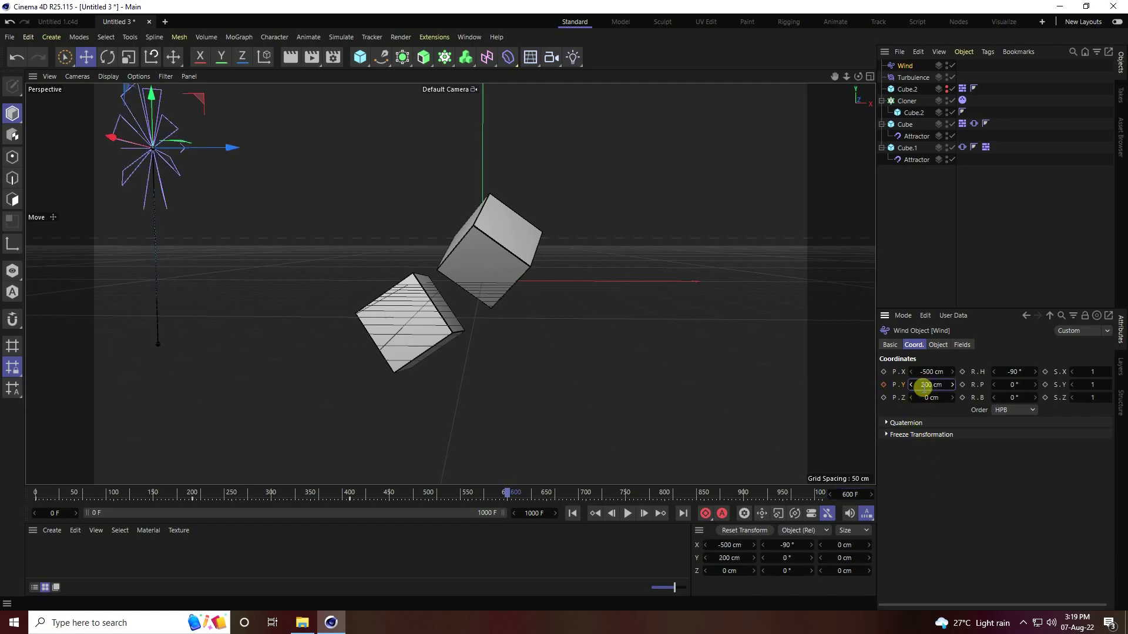
pyautogui.click(883, 385)
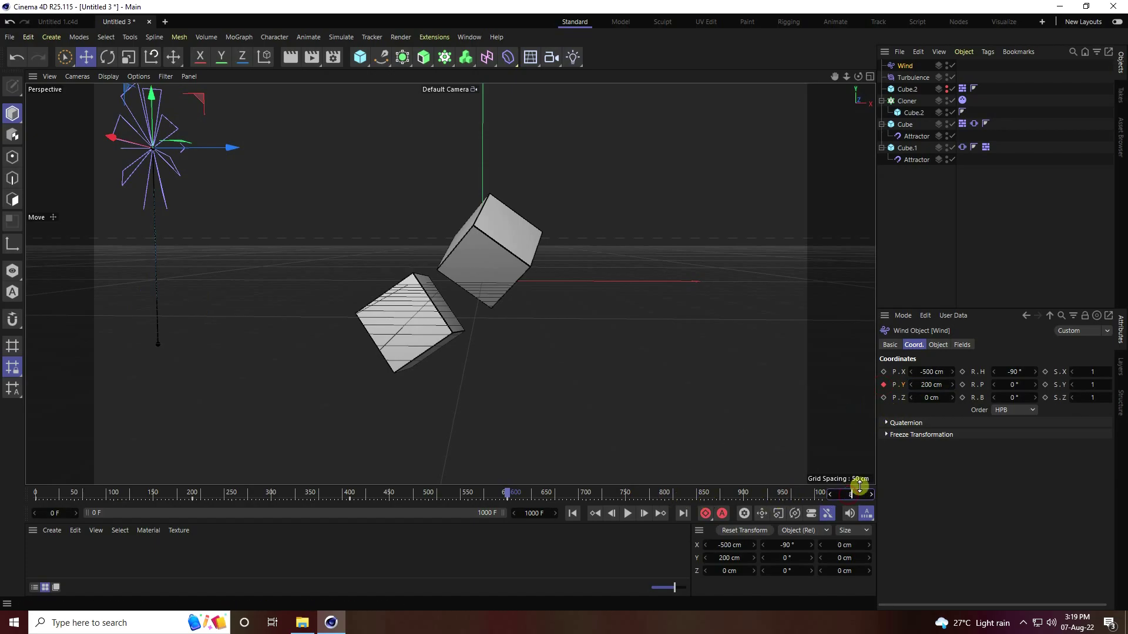
# Step: Keyframe the Wind object's Y position at -100 cm on frame 800, and set it to 200 cm on the last frame
pyautogui.press('Return')
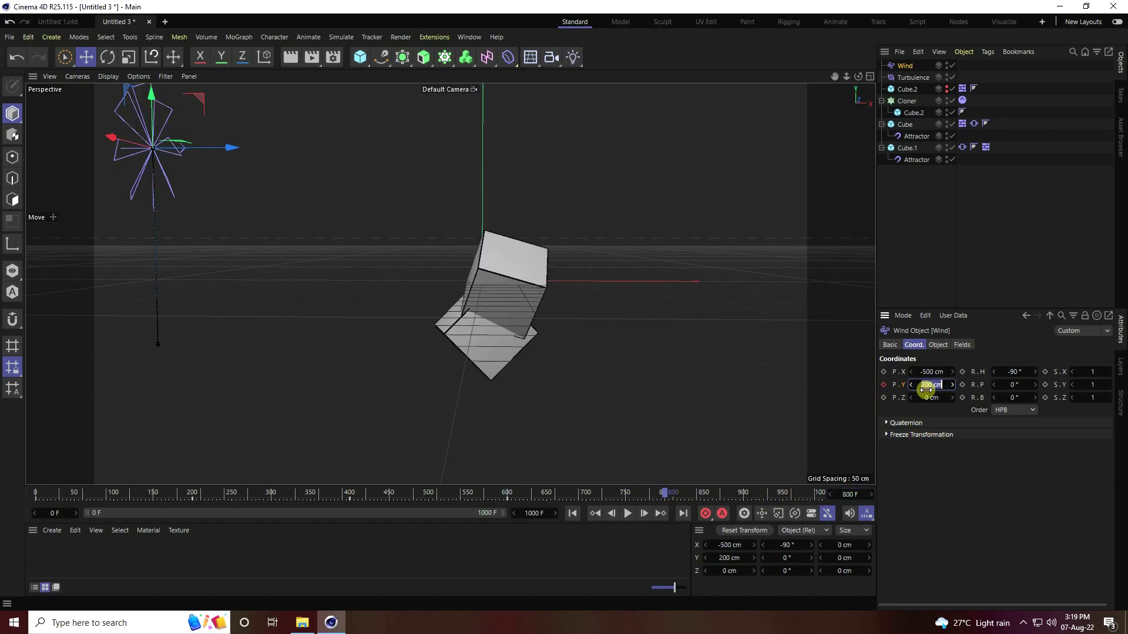
pyautogui.press('Return')
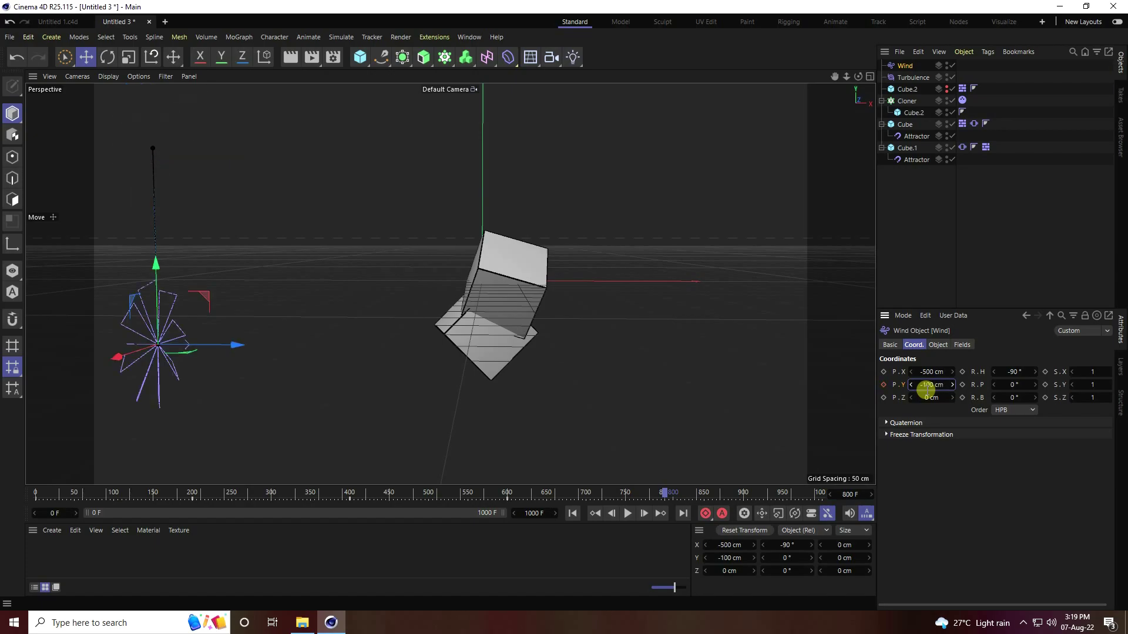
pyautogui.click(884, 385)
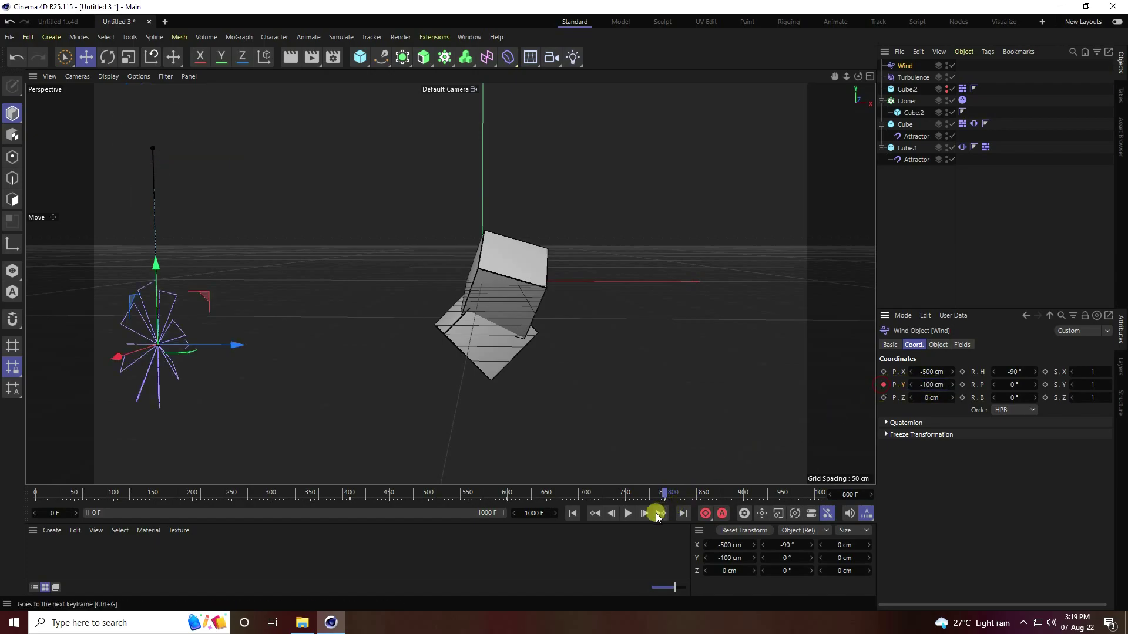
pyautogui.click(684, 514)
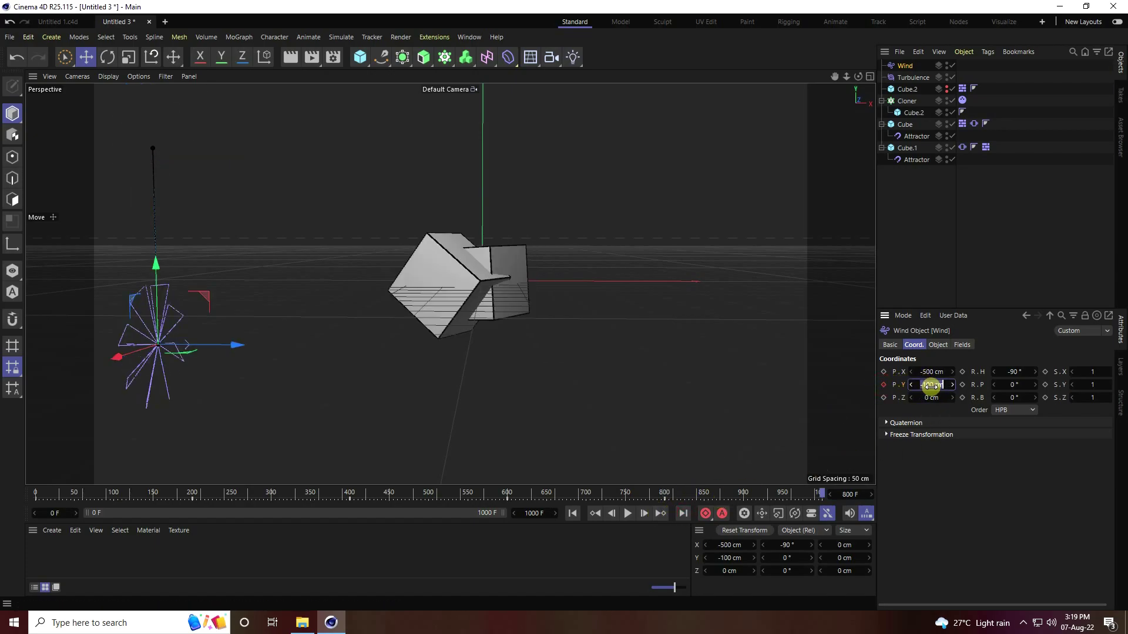
pyautogui.press('Return')
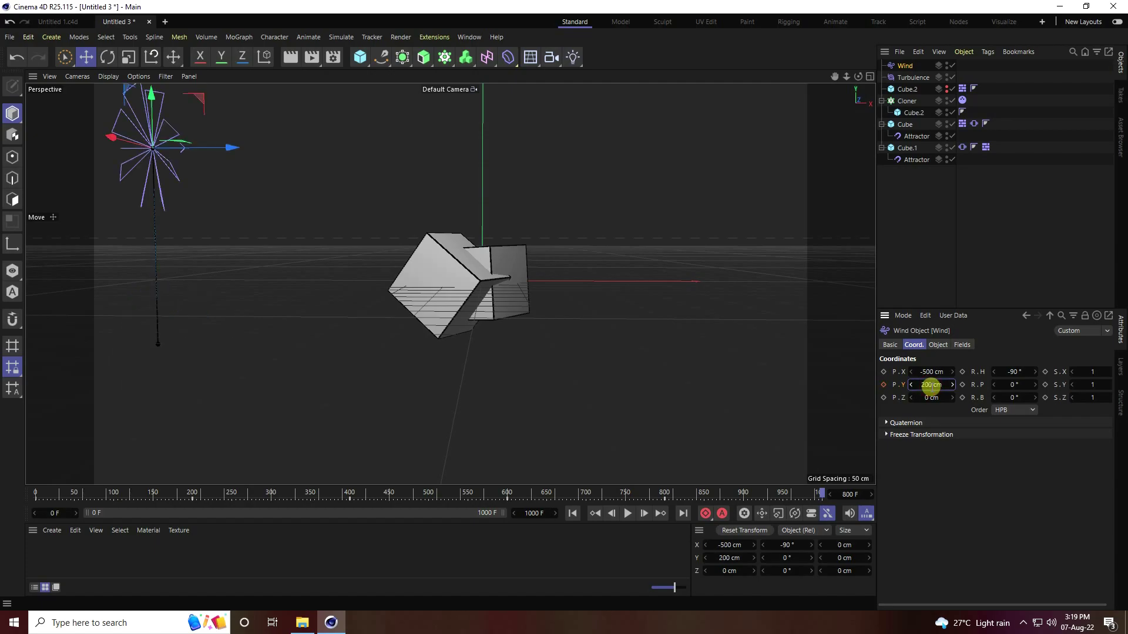
# Step: Play the simulation from the first frame and examine how the moving wind affects the small cubes up close
pyautogui.click(578, 514)
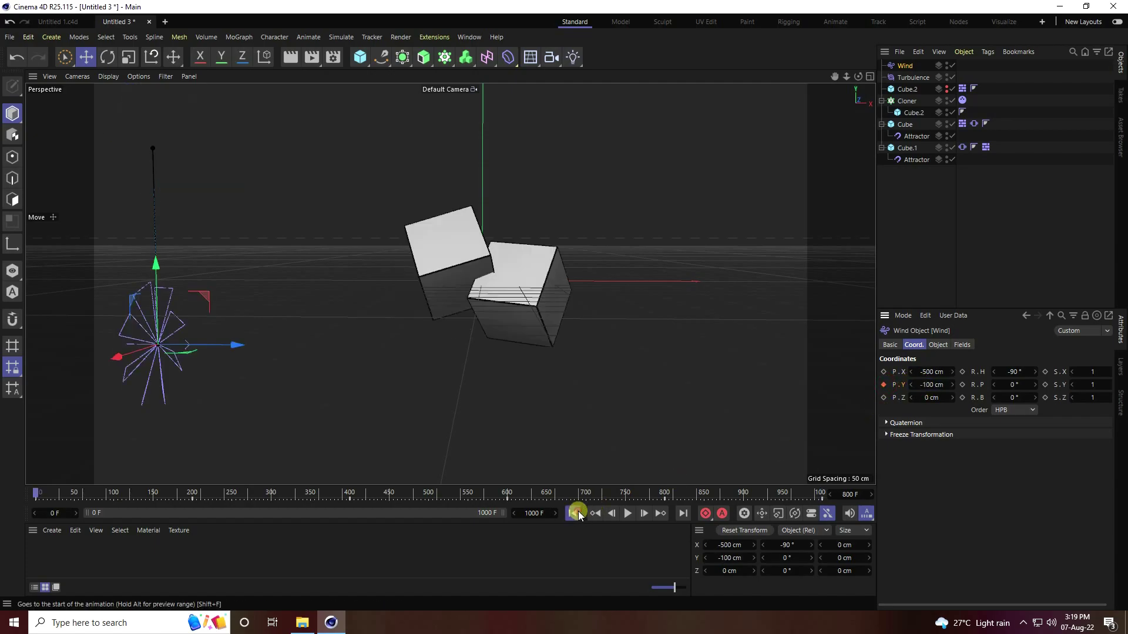
pyautogui.click(630, 515)
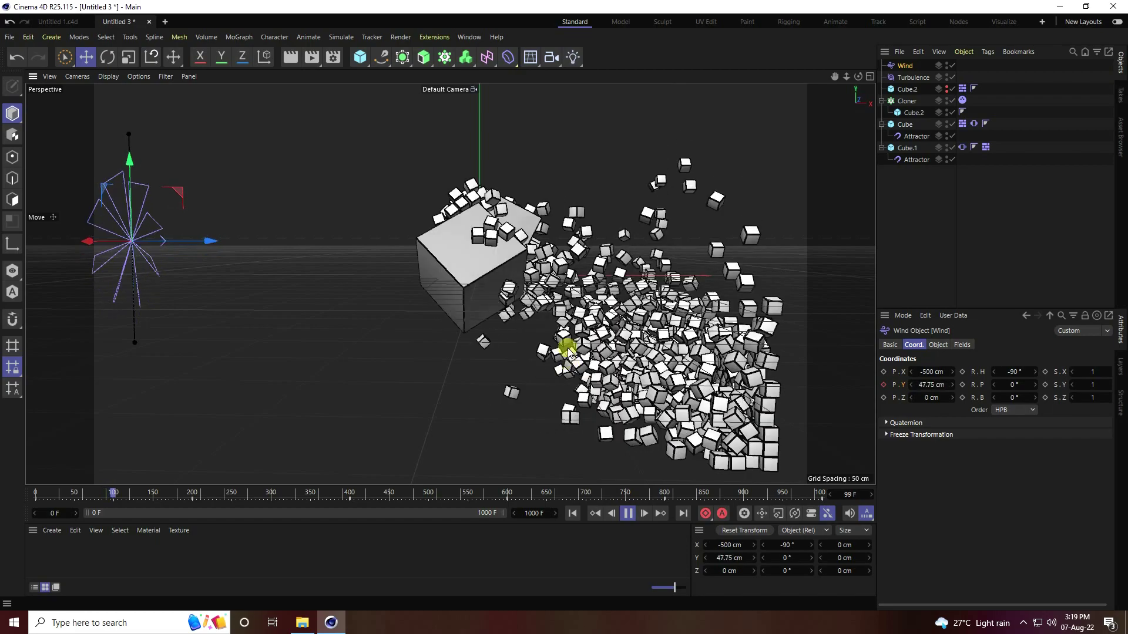
pyautogui.scroll(5, 649, 367)
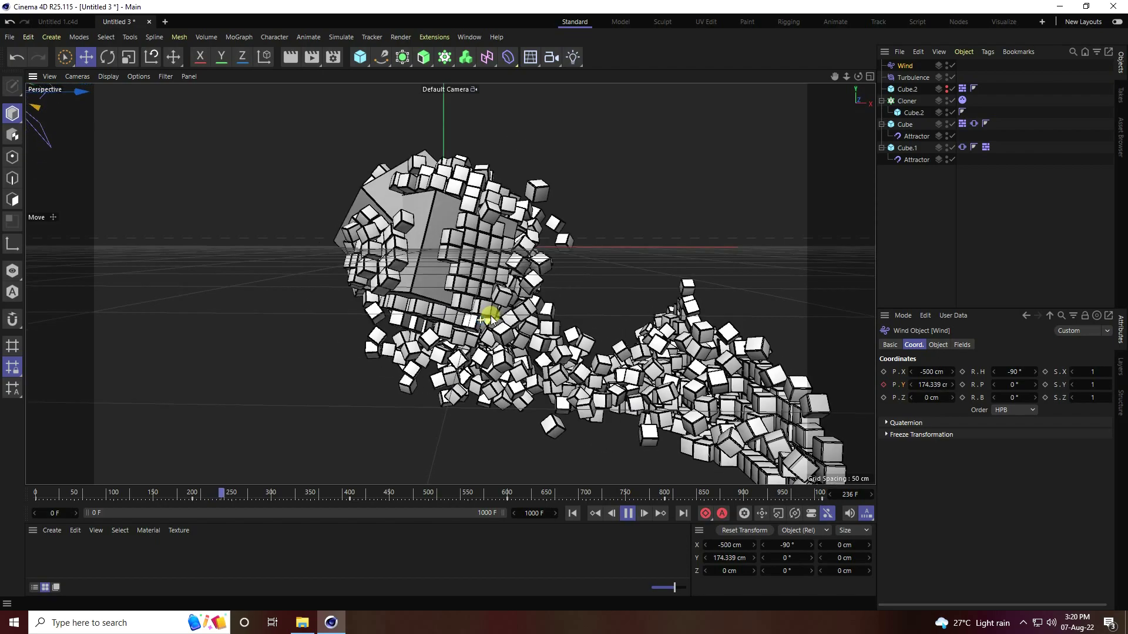
pyautogui.scroll(5, 482, 323)
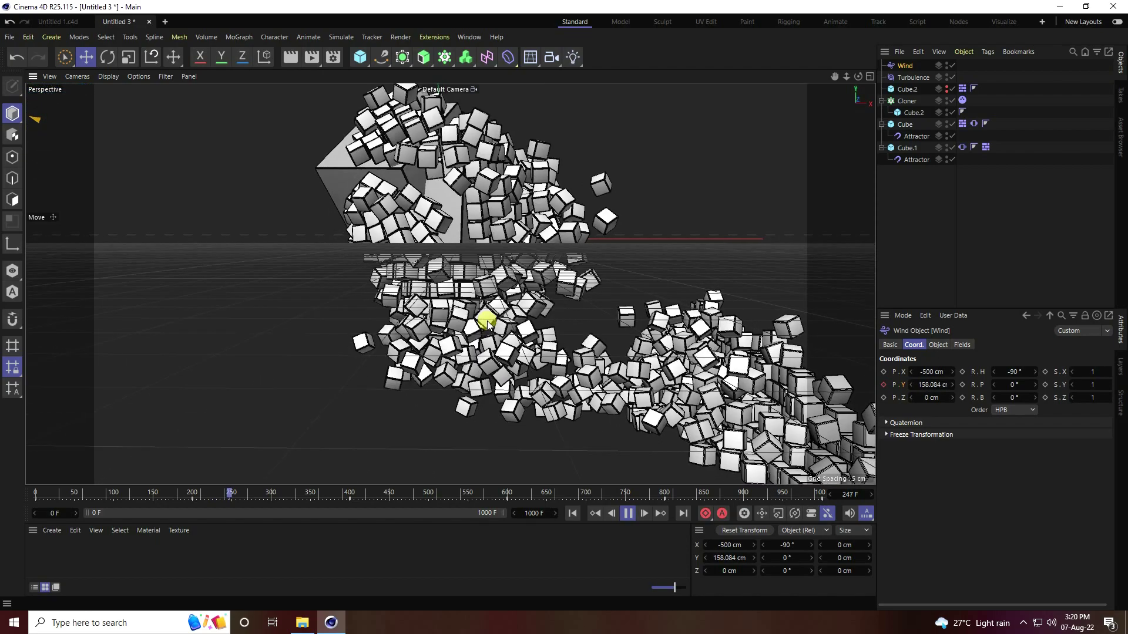
pyautogui.scroll(-5, 494, 327)
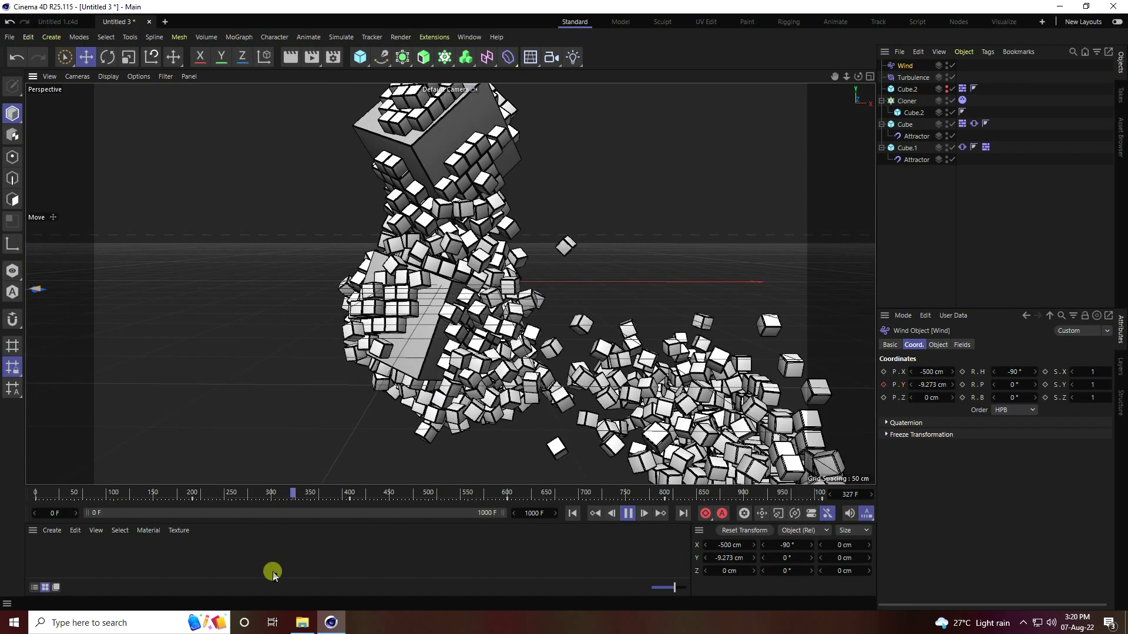
# Step: Switch to Chrome and look through the tutorial listings on the fattututorials.com home page
pyautogui.click(12, 622)
pyautogui.click(285, 365)
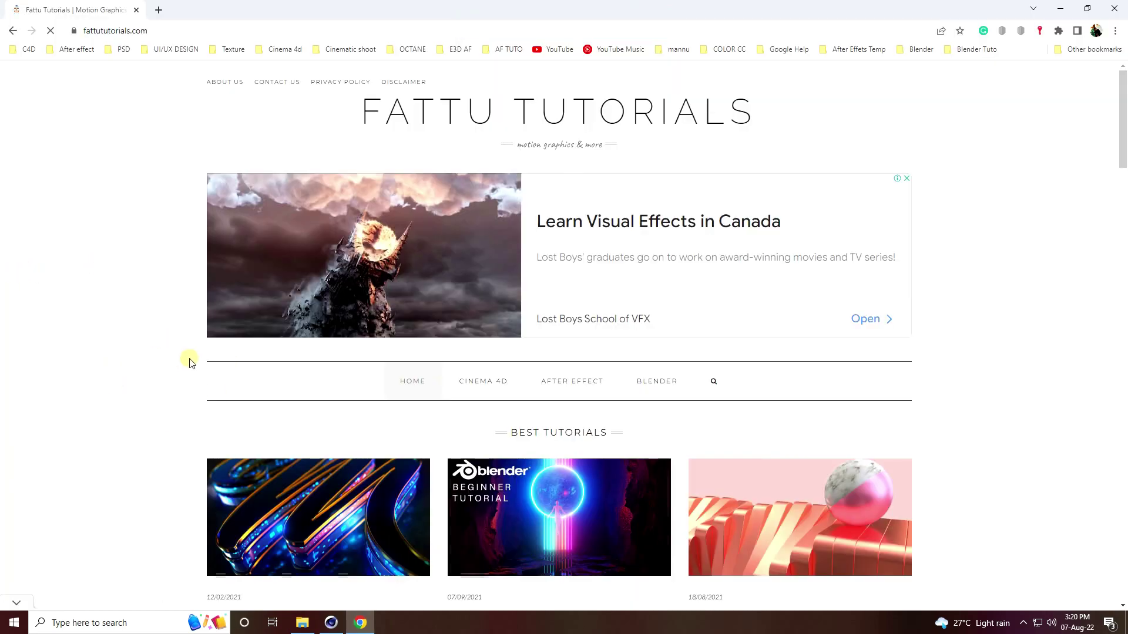
pyautogui.scroll(-10, 182, 376)
pyautogui.scroll(-15, 174, 397)
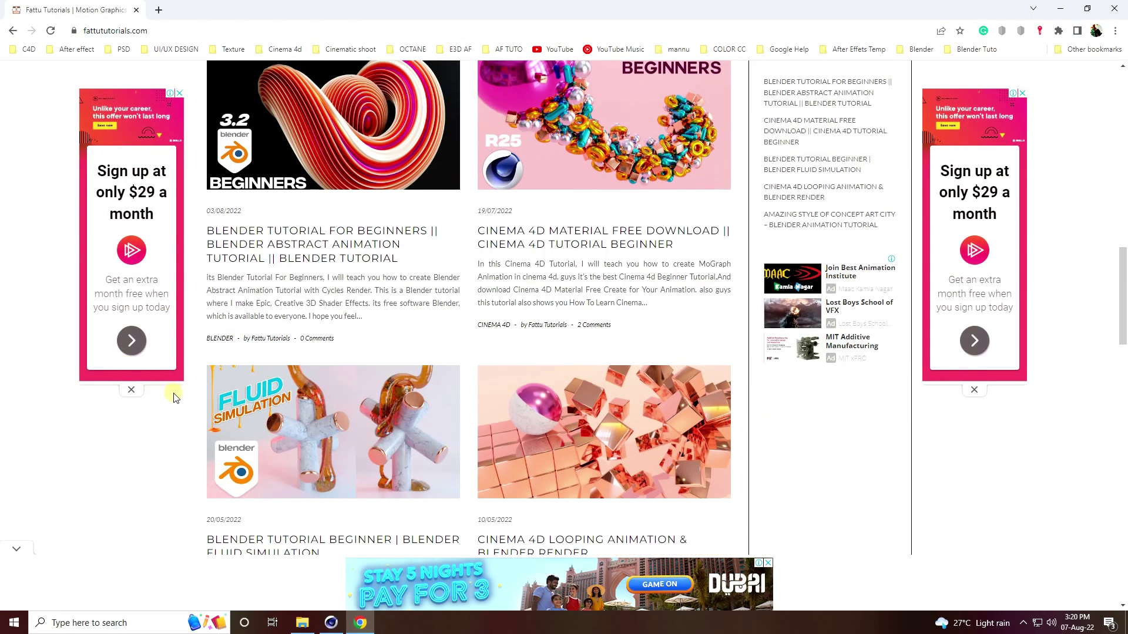
pyautogui.scroll(-12, 210, 403)
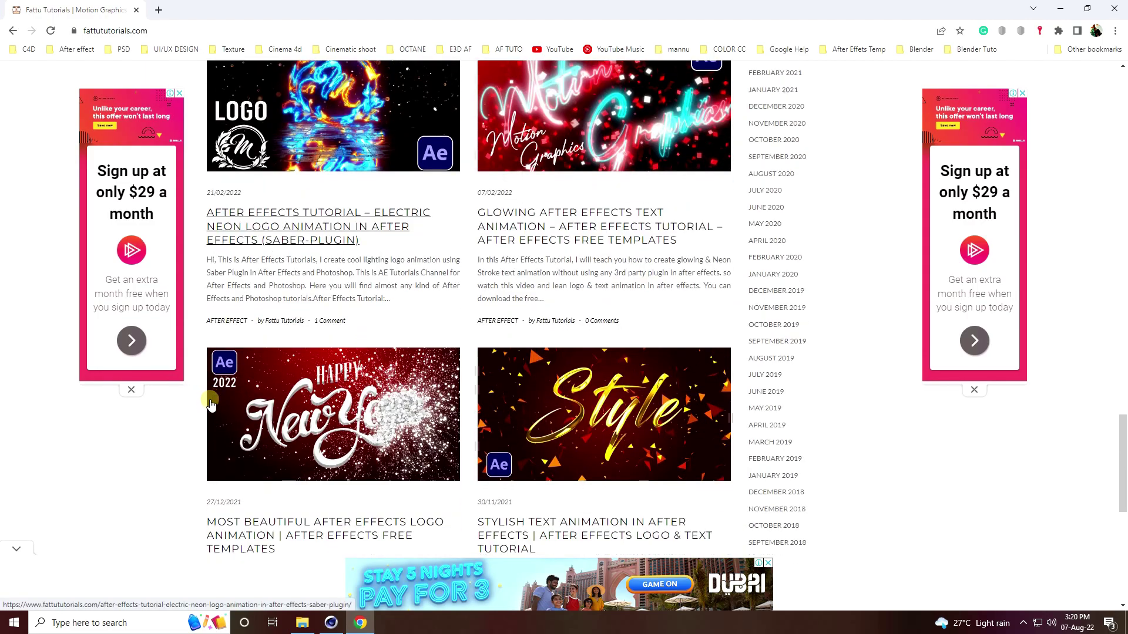
pyautogui.scroll(12, 210, 404)
pyautogui.scroll(15, 209, 405)
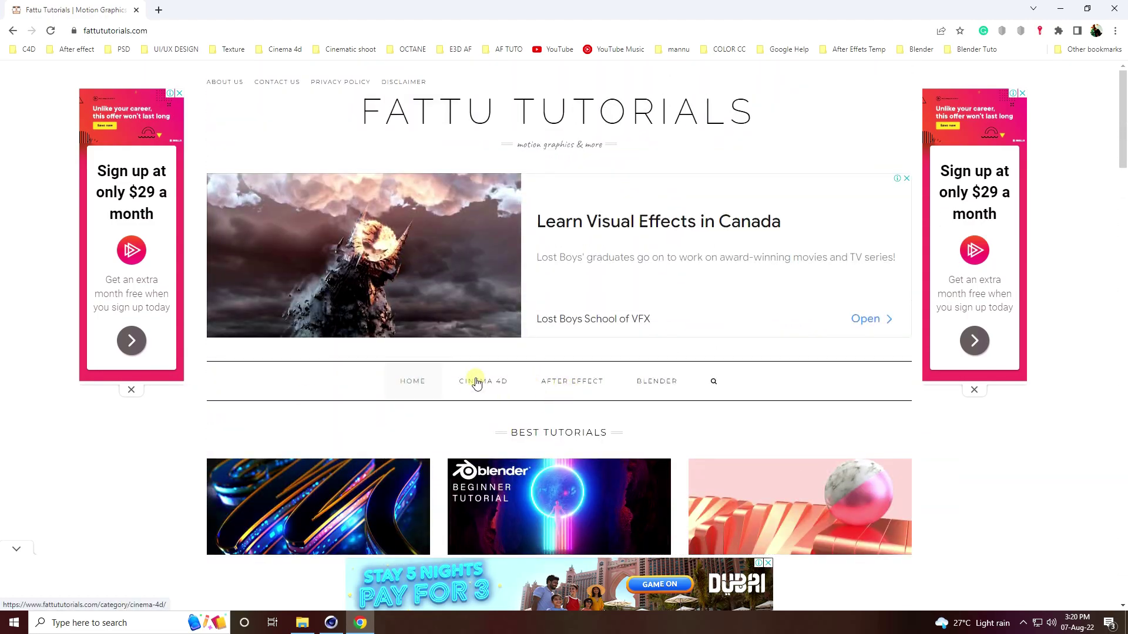
# Step: Open the website's Cinema 4D category, dismissing the advertisement, and browse its tutorials
pyautogui.click(487, 385)
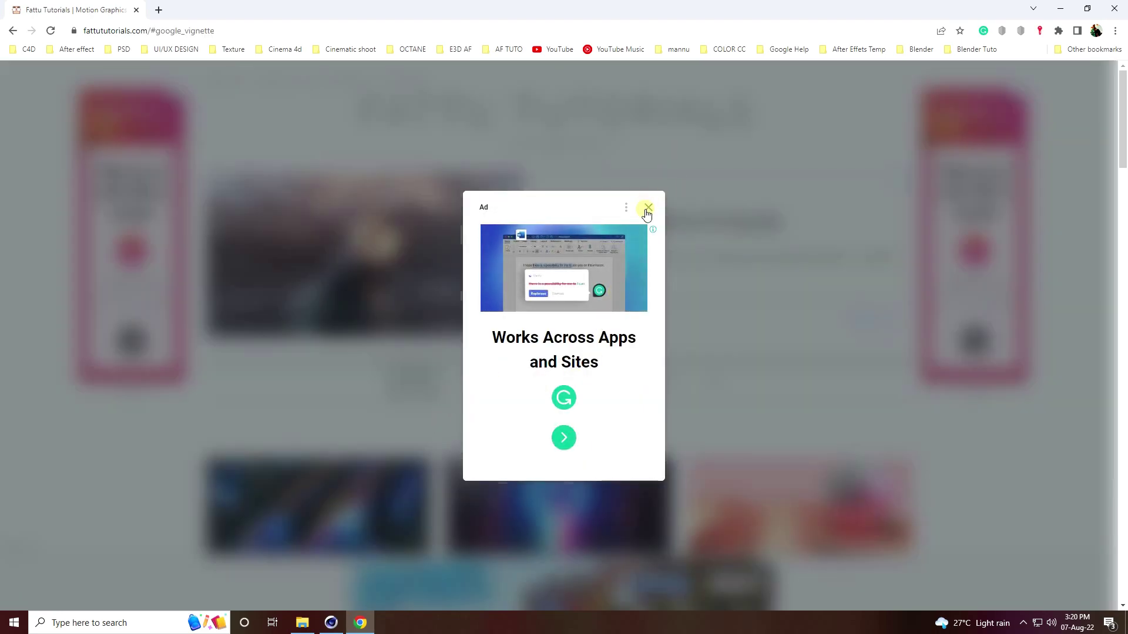
pyautogui.click(648, 208)
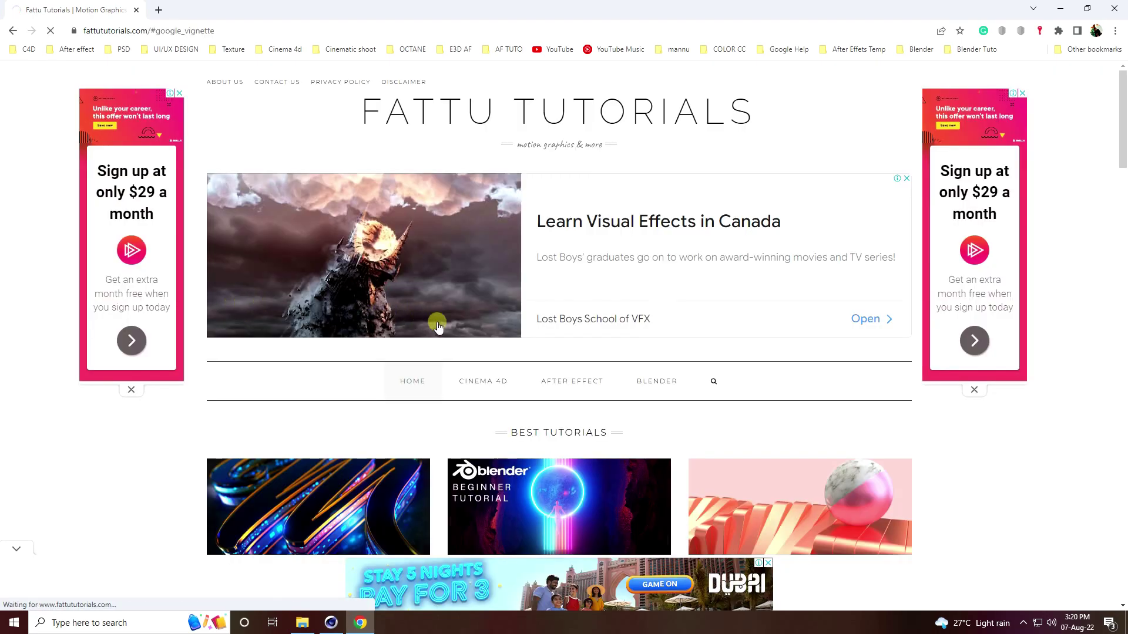
pyautogui.scroll(-6, 233, 258)
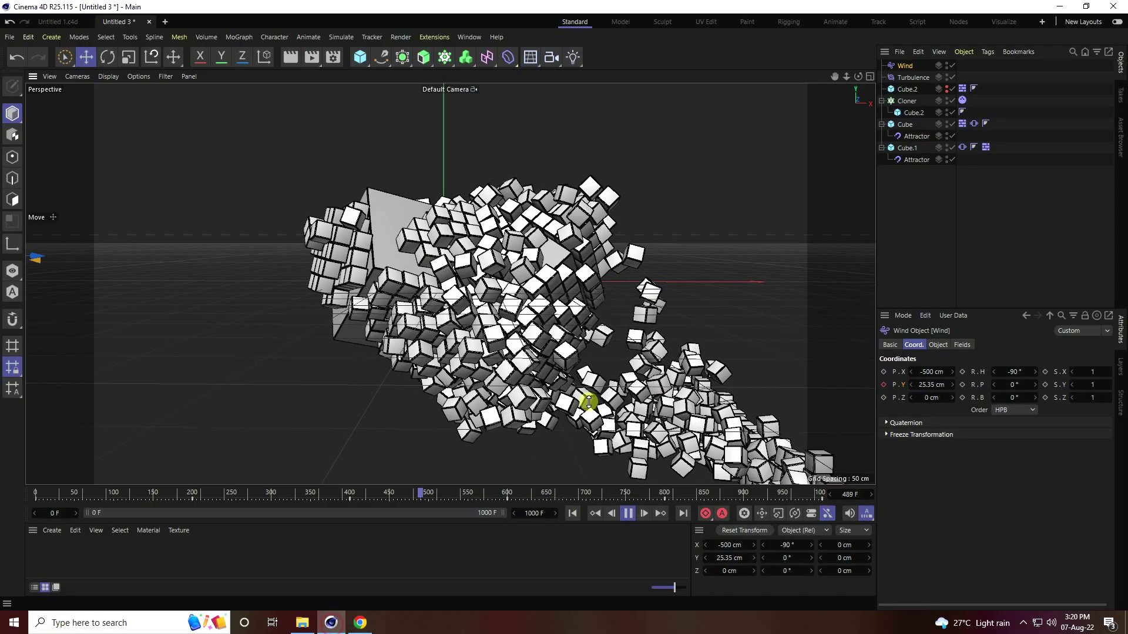
pyautogui.moveTo(589, 403); pyautogui.dragTo(486, 349)
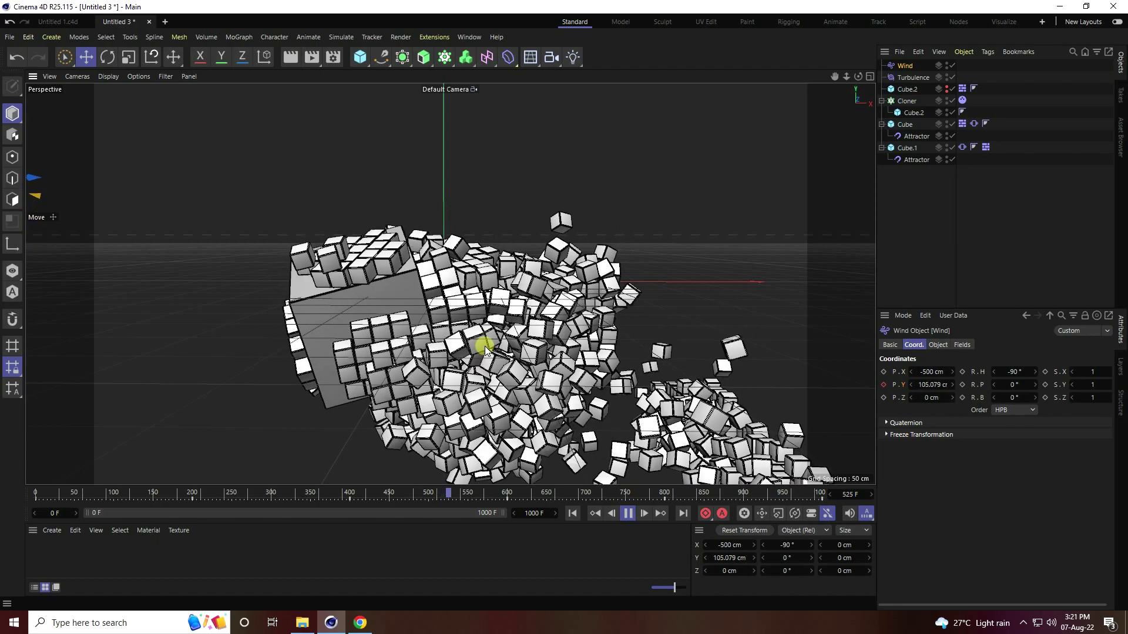